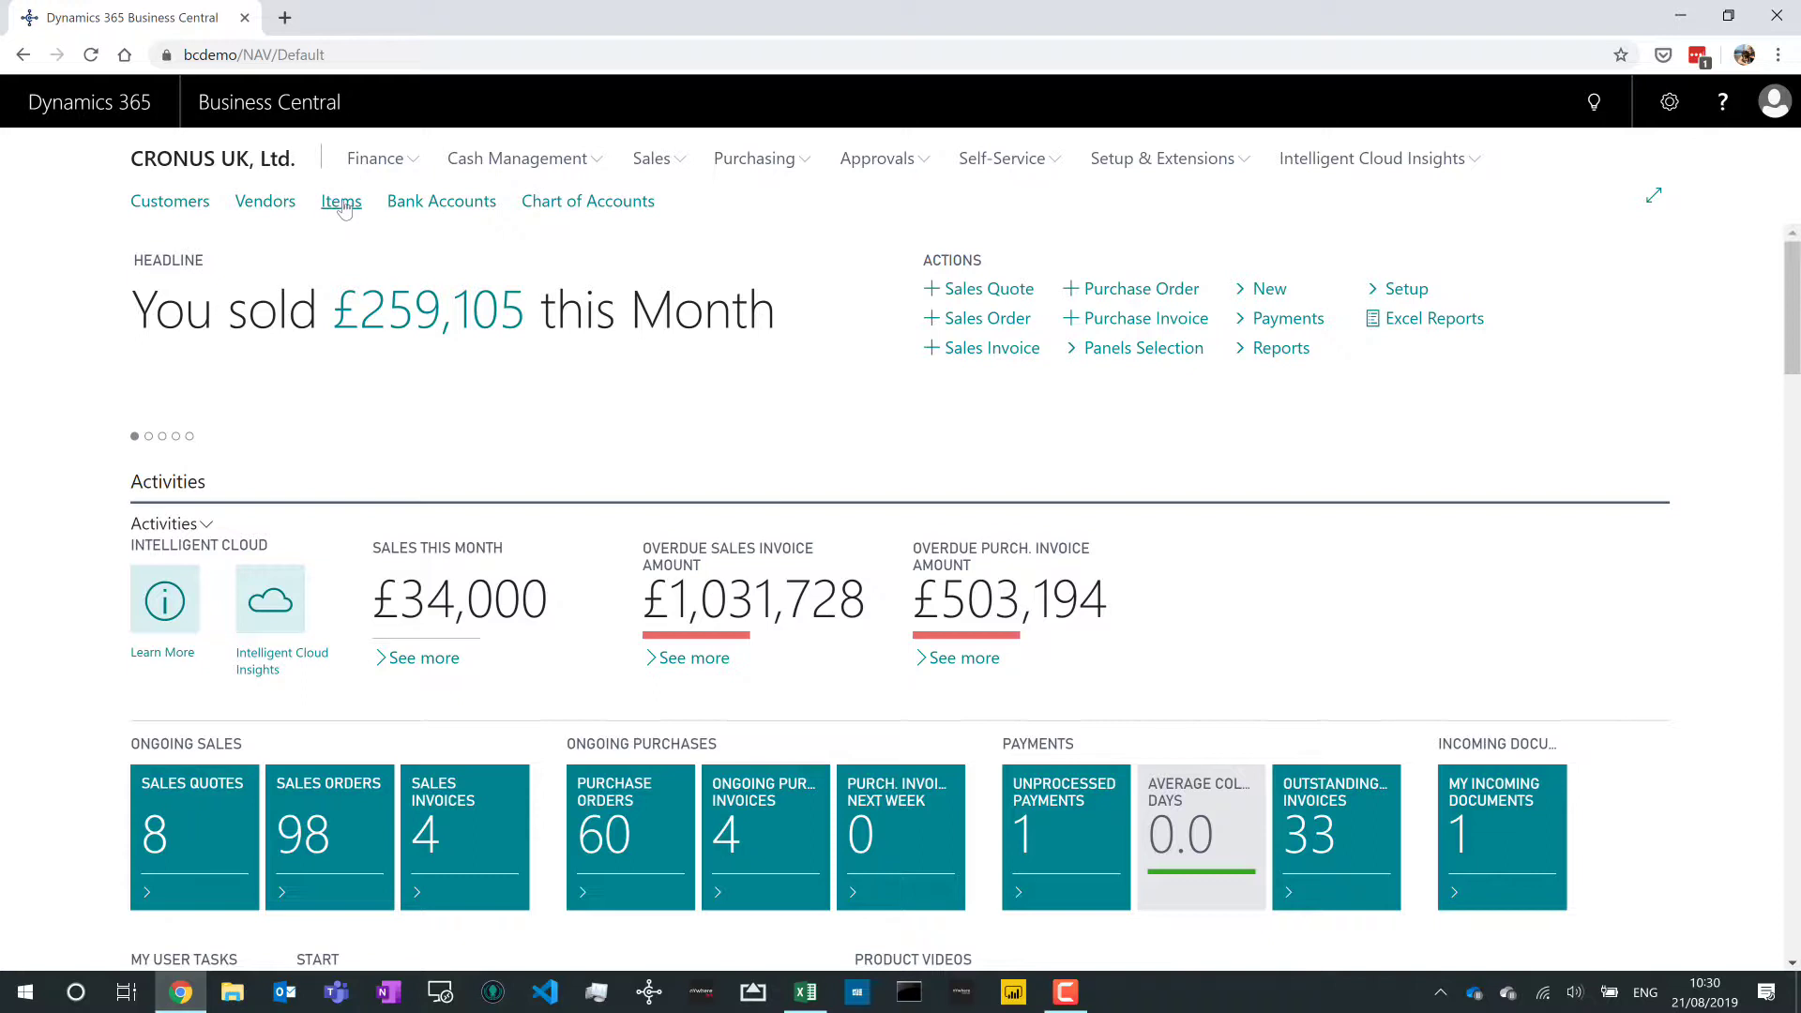
- Open the Items list and switch it into personalisation mode from the settings gear
{"action": "left_click", "coordinate": [340, 202]}
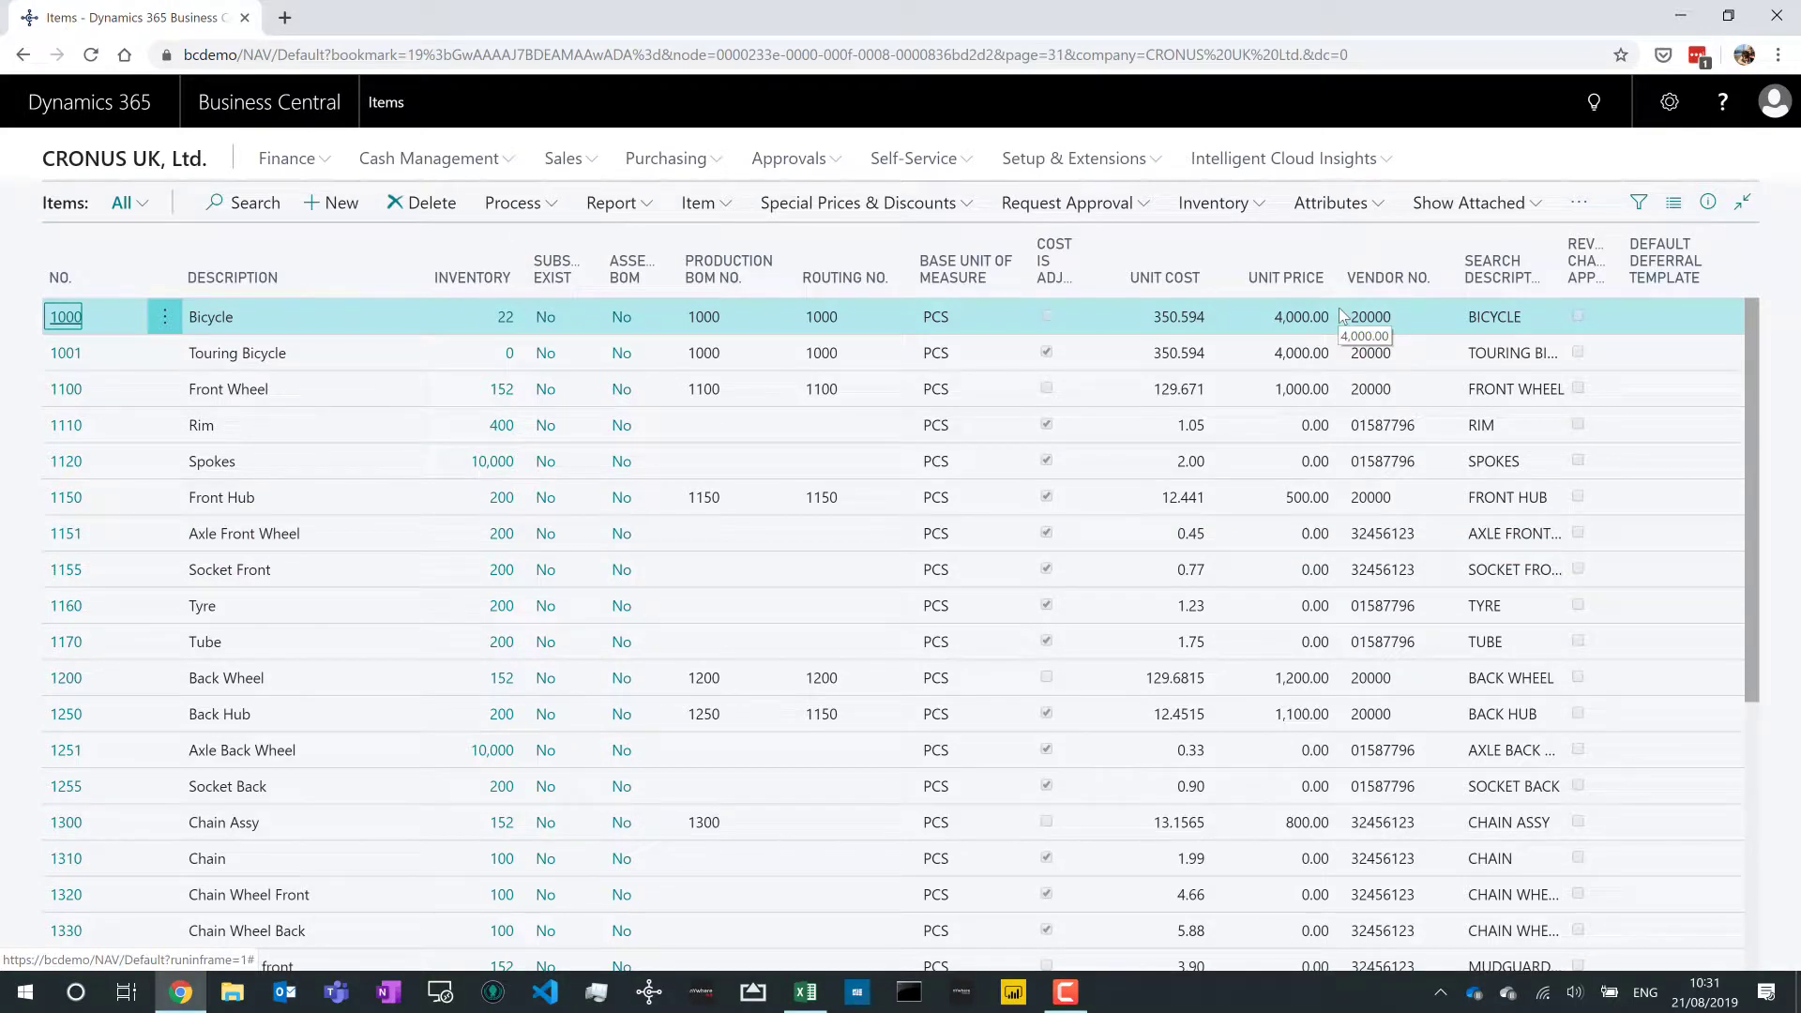
{"action": "left_click", "coordinate": [1666, 110]}
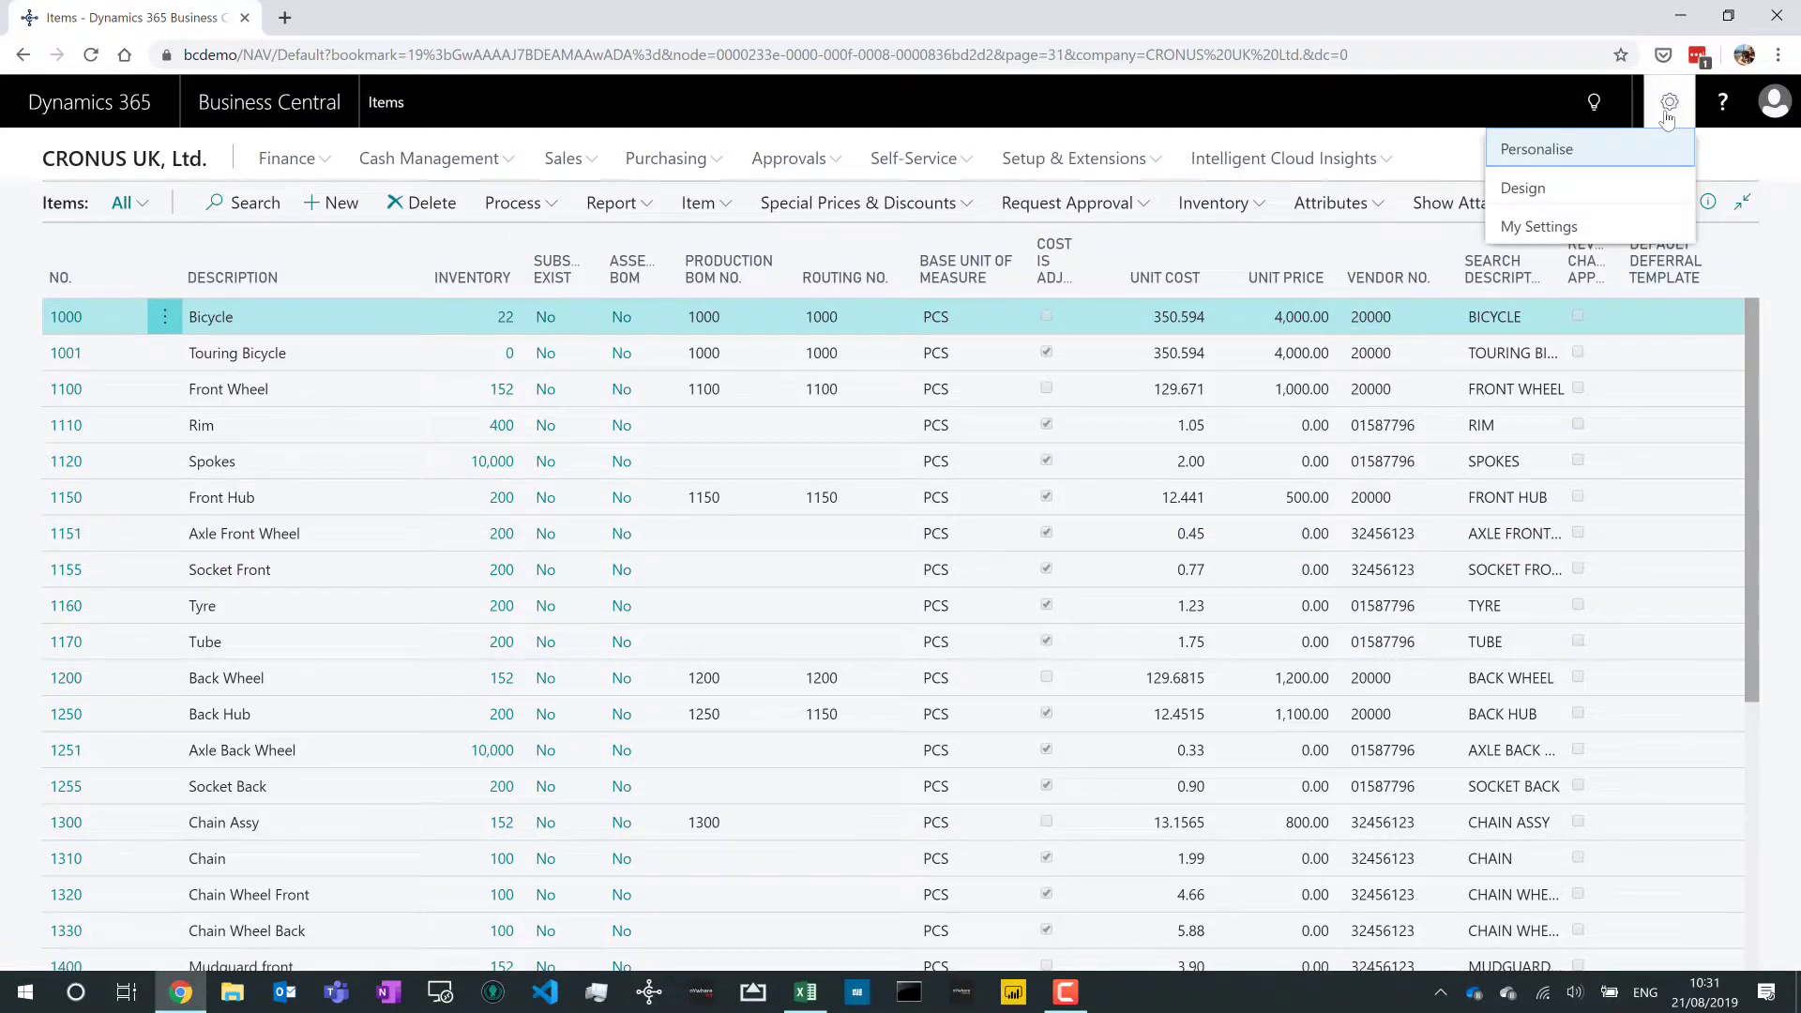
{"action": "left_click", "coordinate": [1595, 149]}
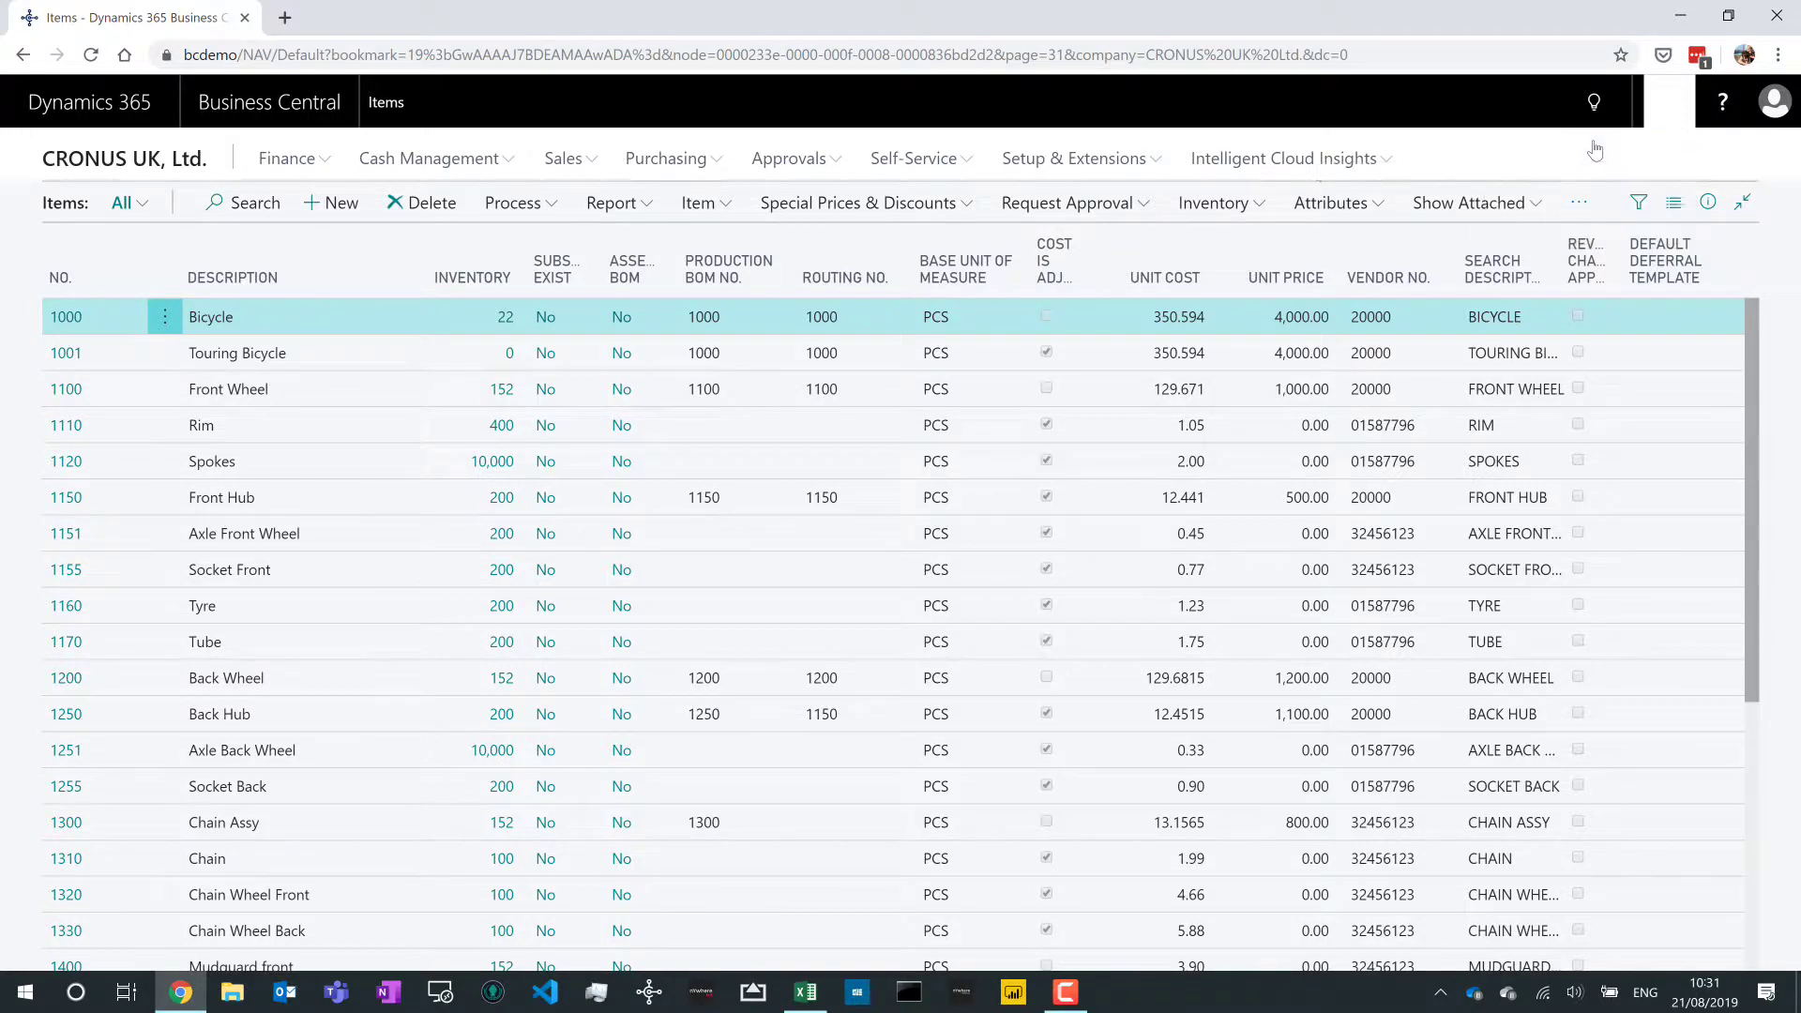
- Browse the Add Field to Page list of Items fields, then finish personalising the list
{"action": "left_click", "coordinate": [1090, 160]}
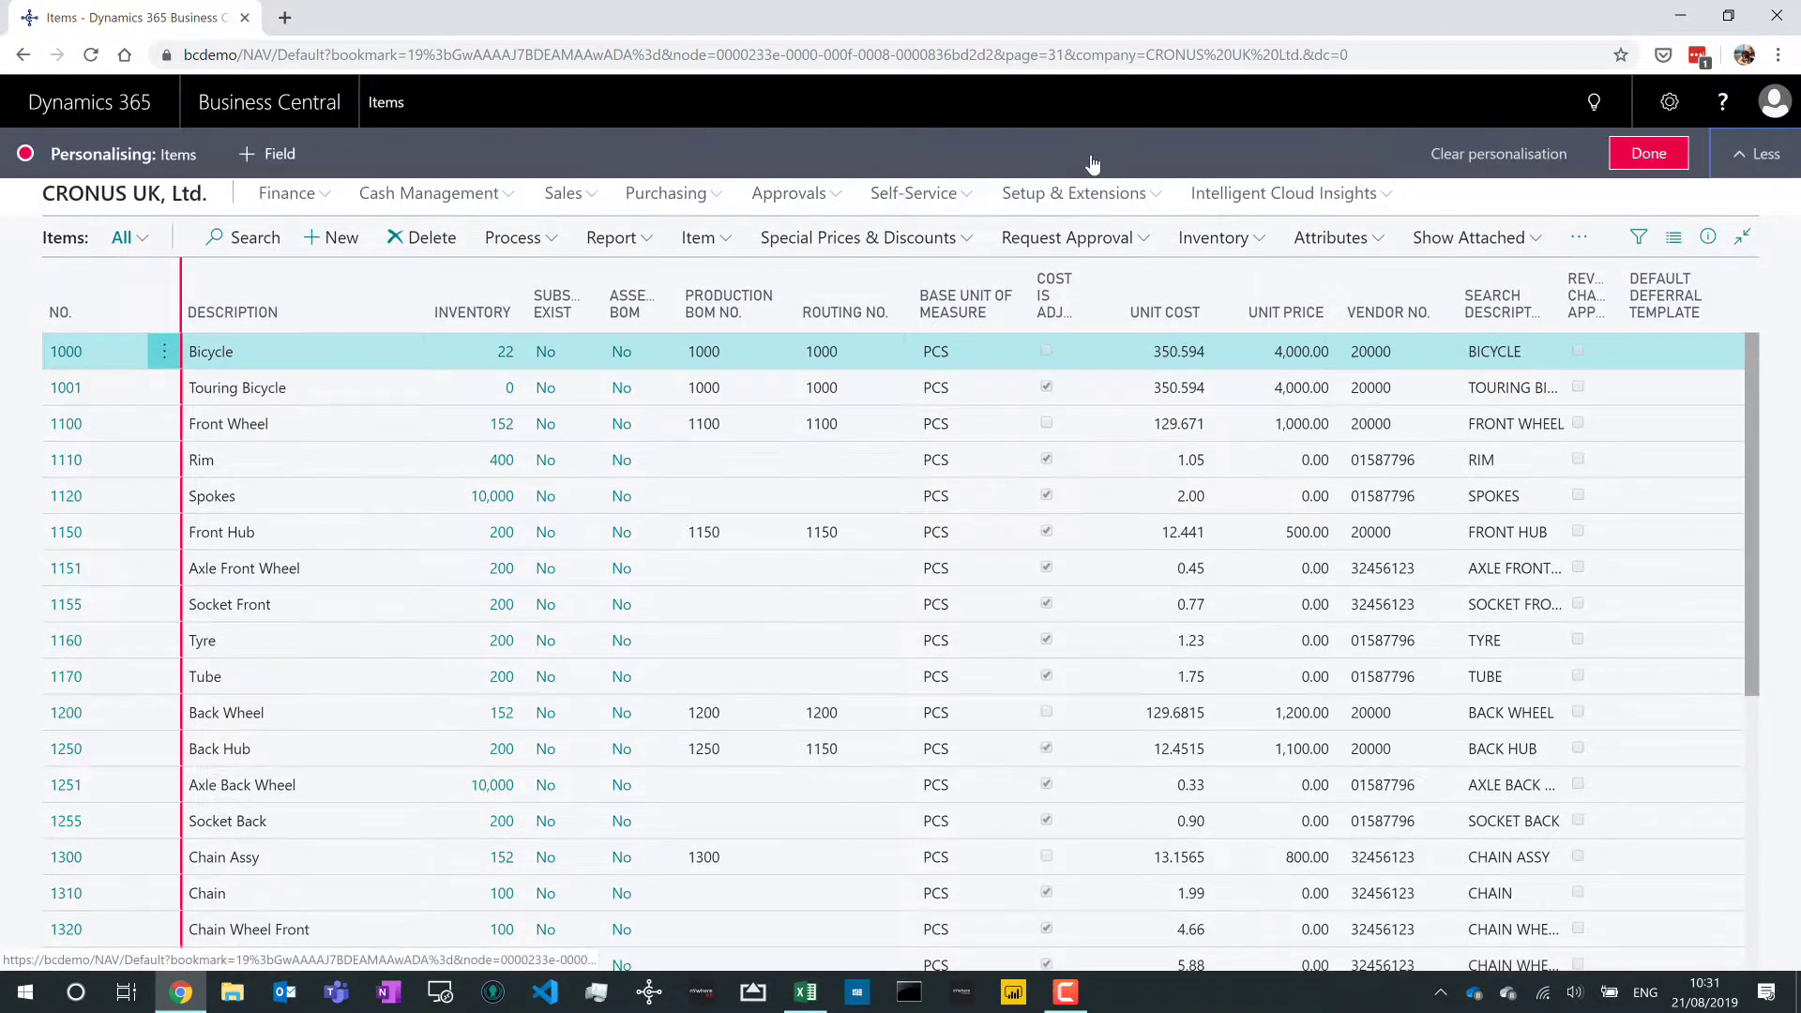
{"action": "left_click", "coordinate": [280, 166]}
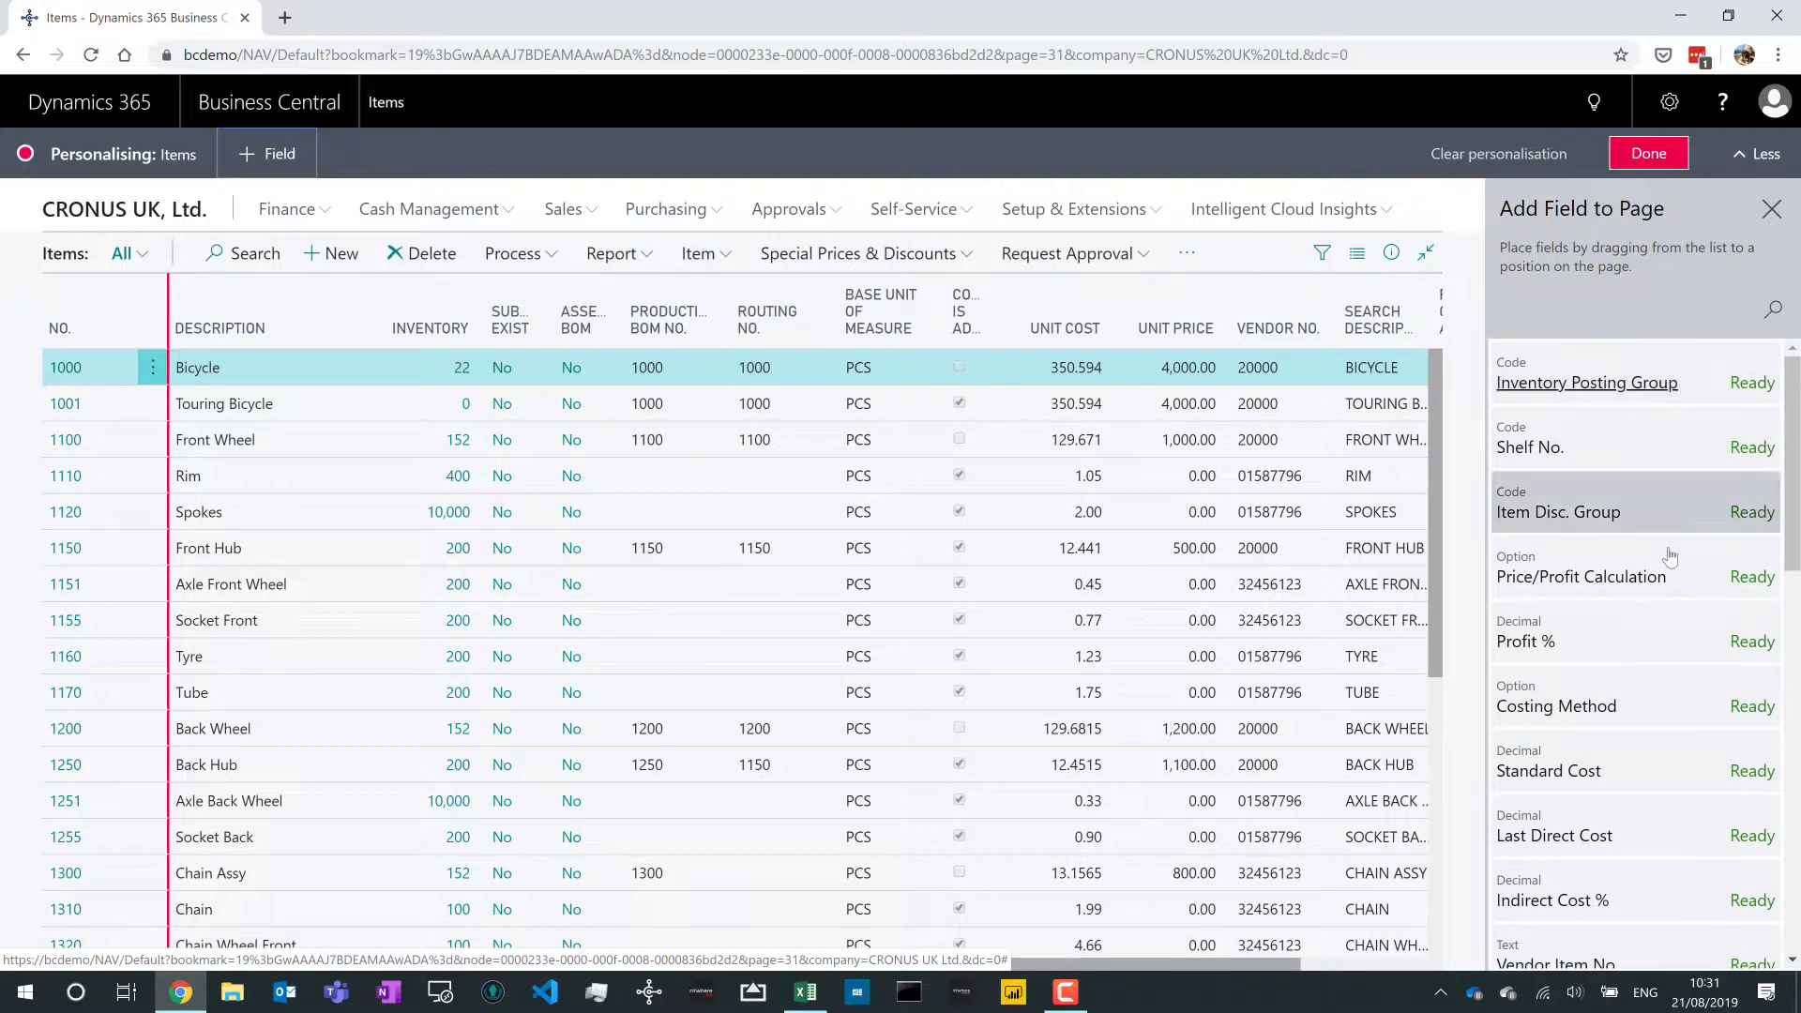
{"action": "scroll", "coordinate": [1670, 560], "scroll_direction": "down", "scroll_amount": 1}
{"action": "scroll", "coordinate": [1670, 560], "scroll_direction": "down", "scroll_amount": 3}
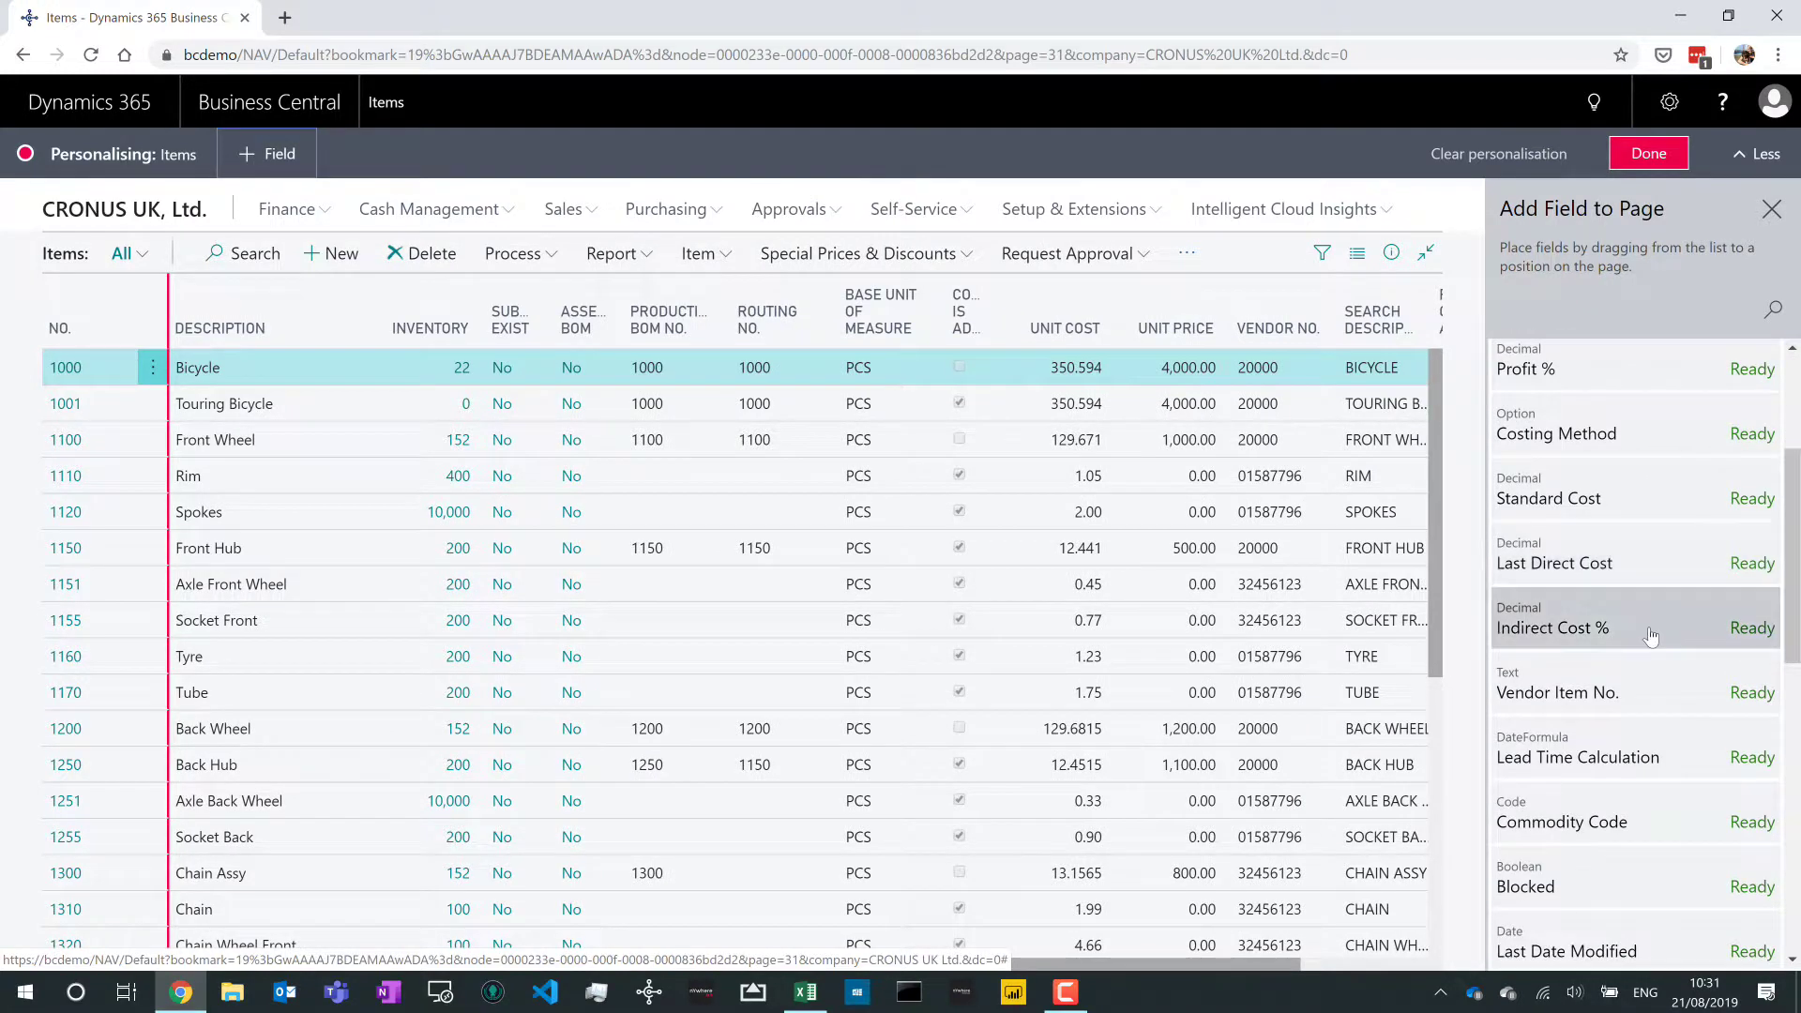
{"action": "scroll", "coordinate": [1622, 694], "scroll_direction": "down", "scroll_amount": 3}
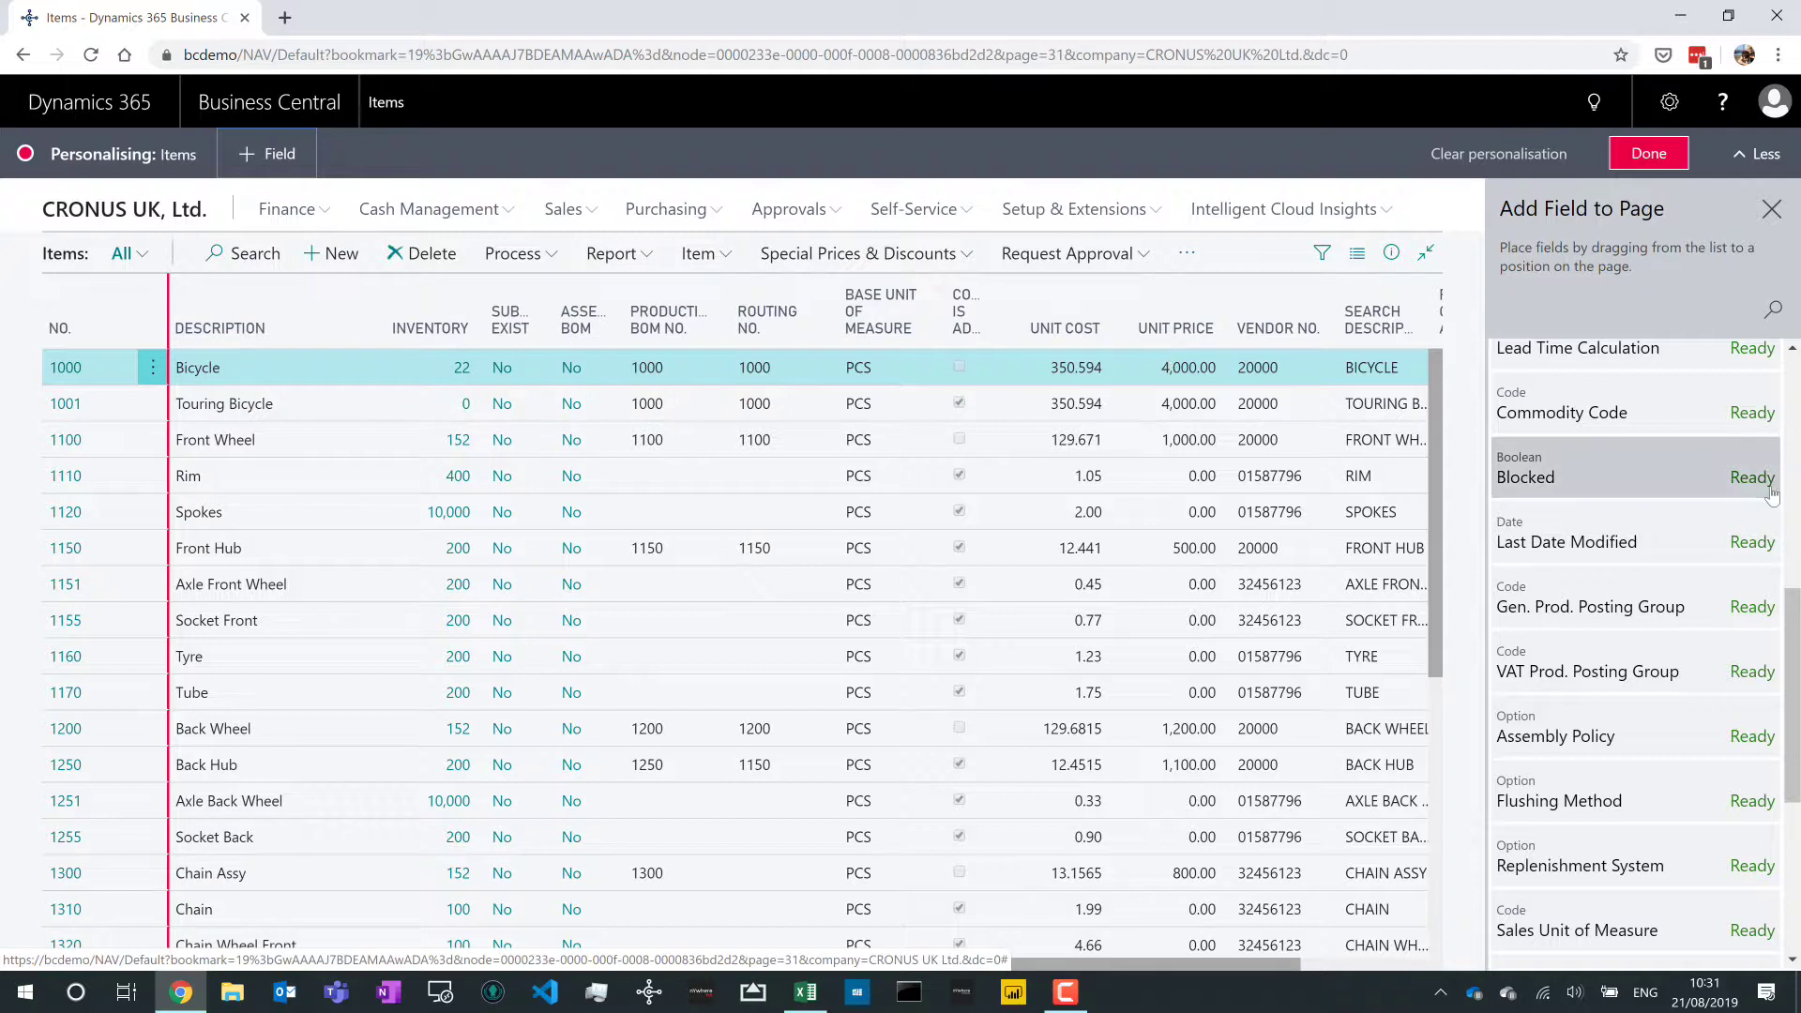
{"action": "scroll", "coordinate": [1771, 494], "scroll_direction": "down", "scroll_amount": 5}
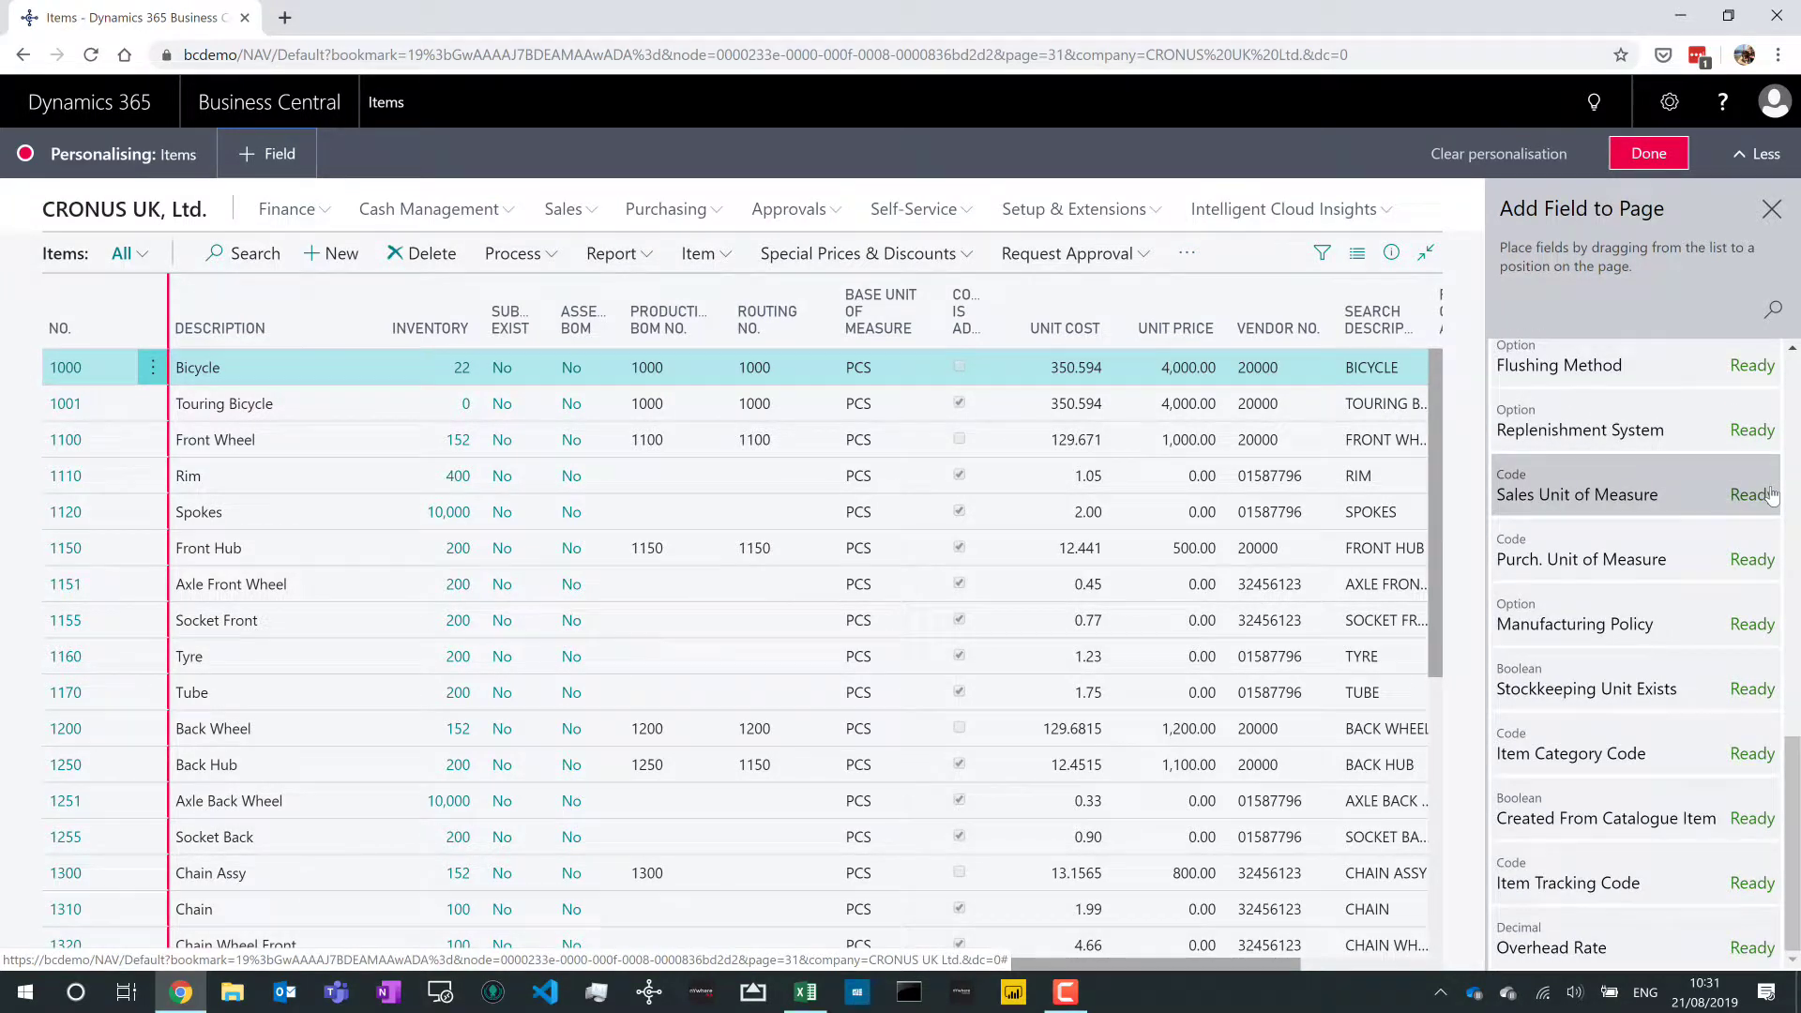
{"action": "left_click", "coordinate": [1648, 160]}
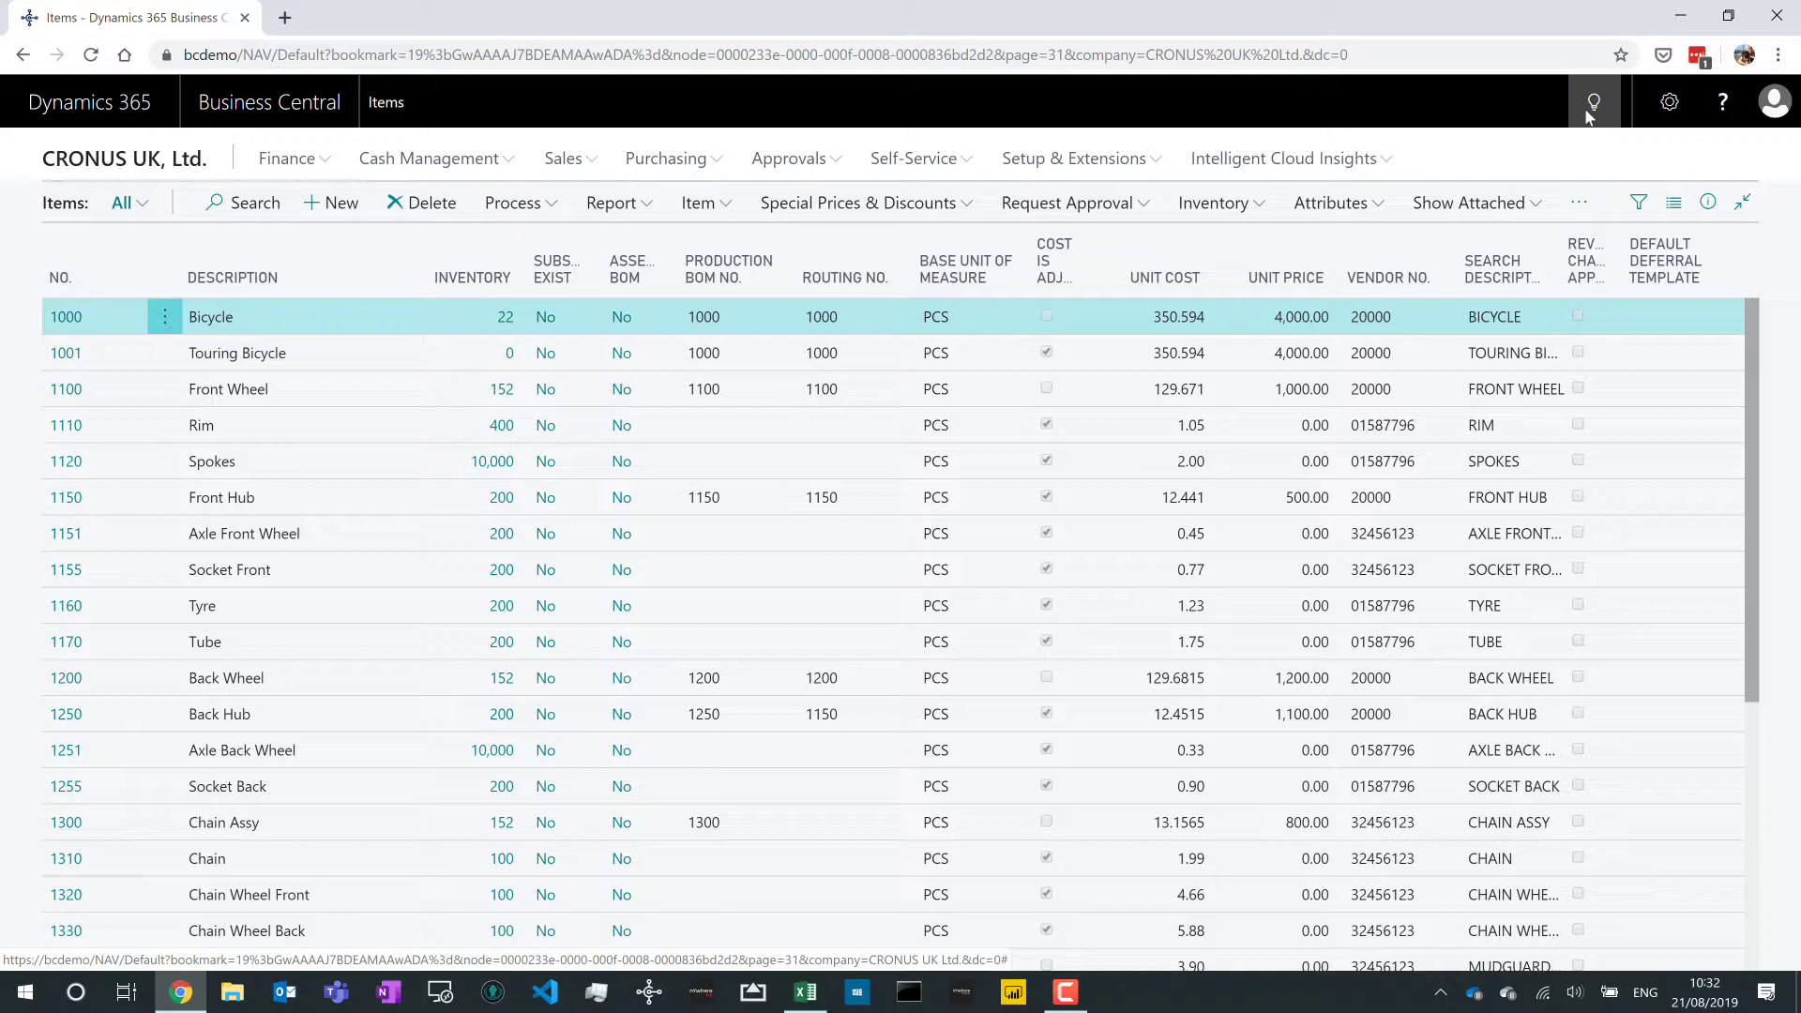
- Open Web Services via Tell Me and add a new entry with object type Page
{"action": "left_click", "coordinate": [1587, 113]}
{"action": "type", "text": "web"}
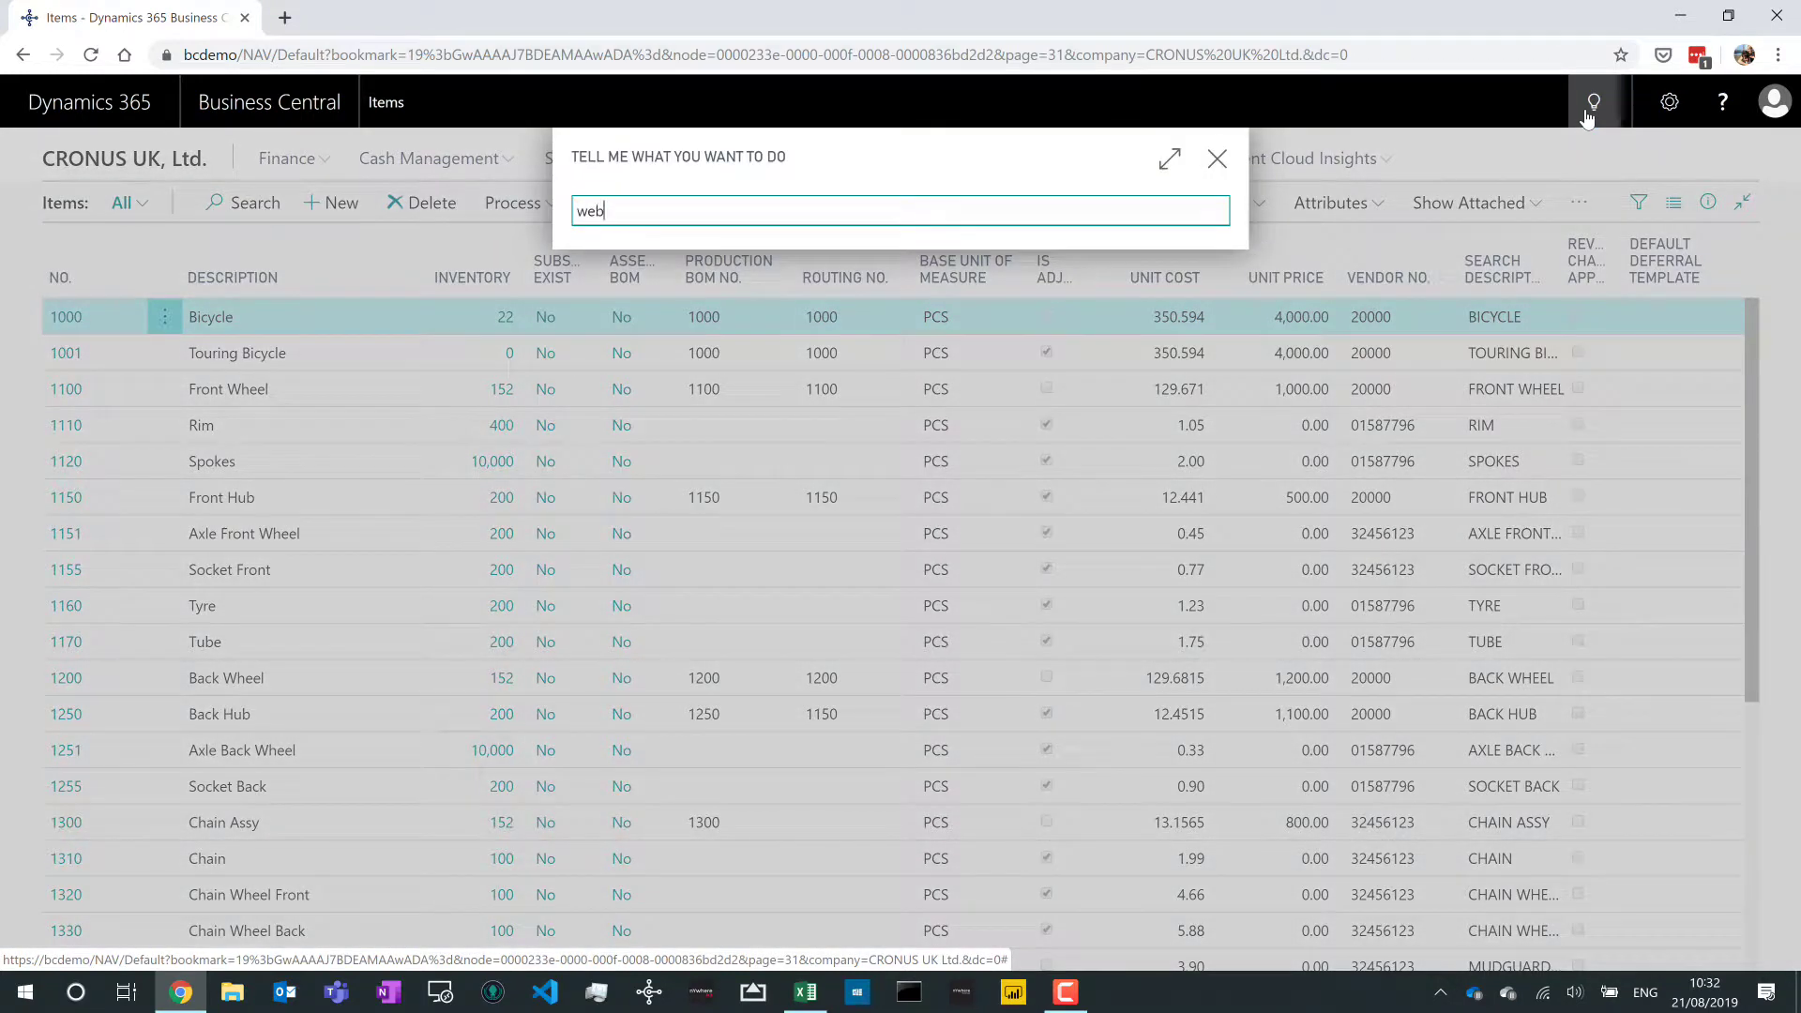
{"action": "type", "text": " servi"}
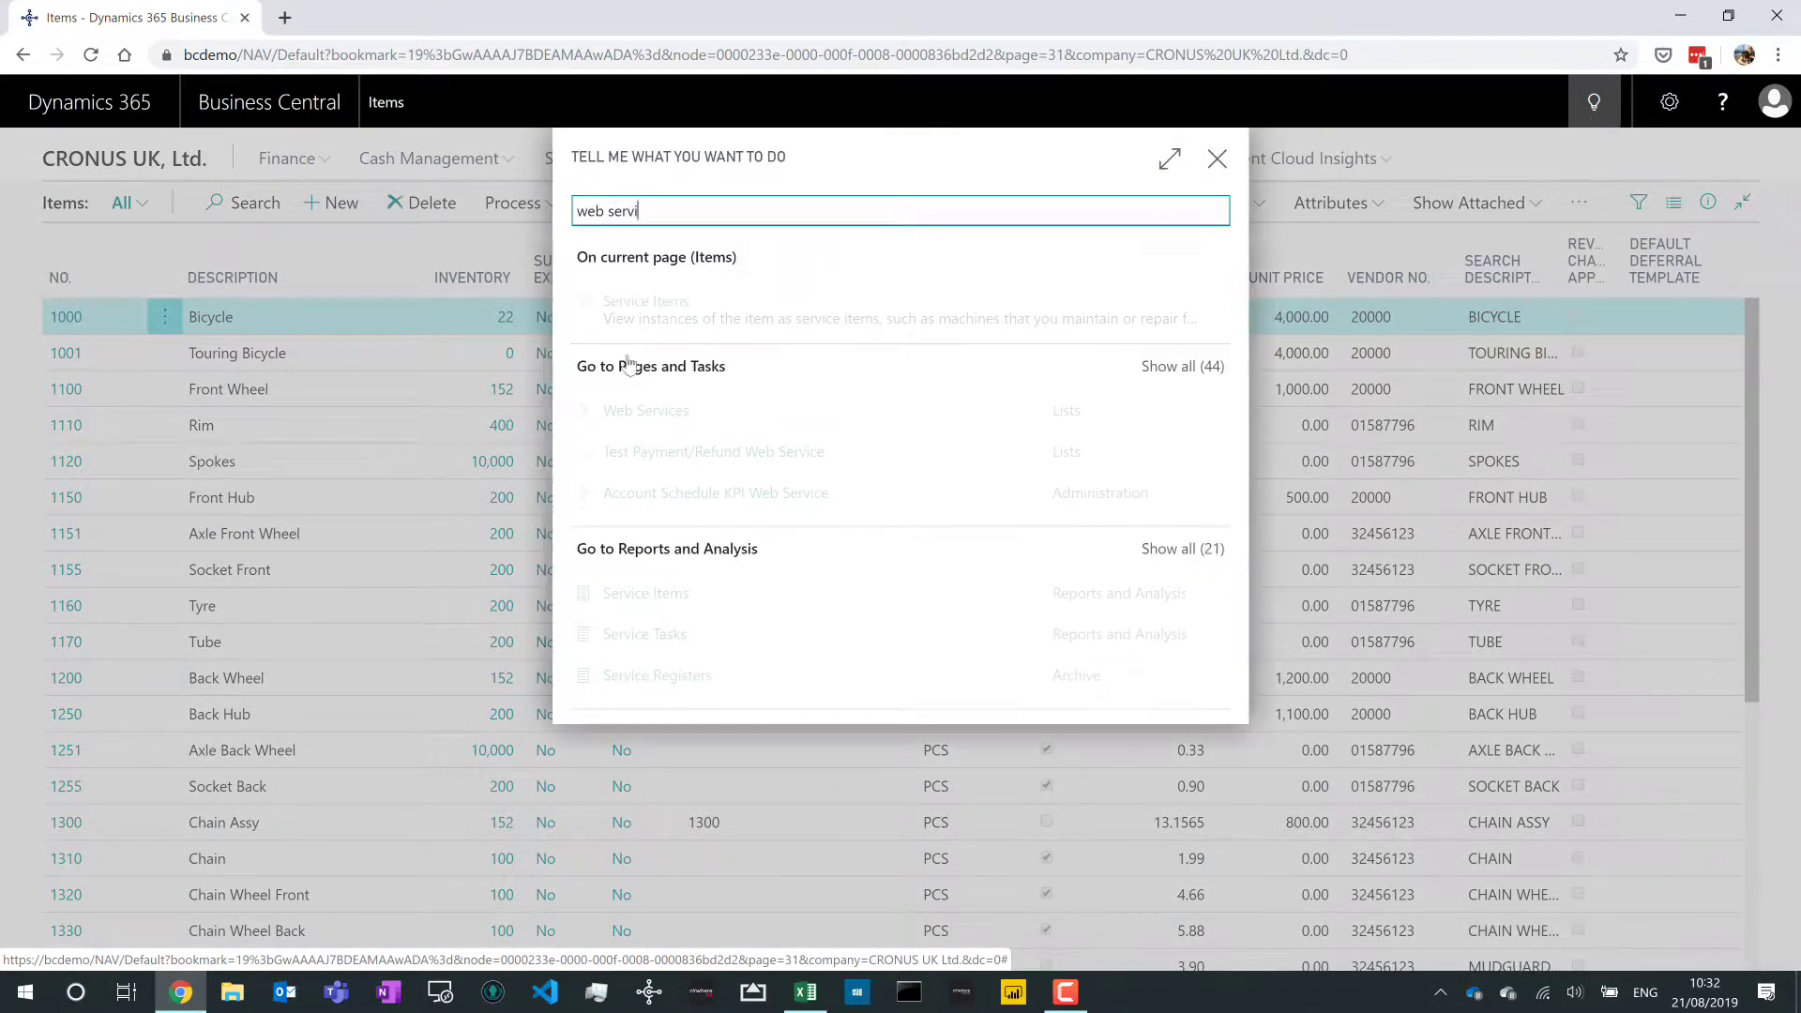
{"action": "left_click", "coordinate": [652, 413]}
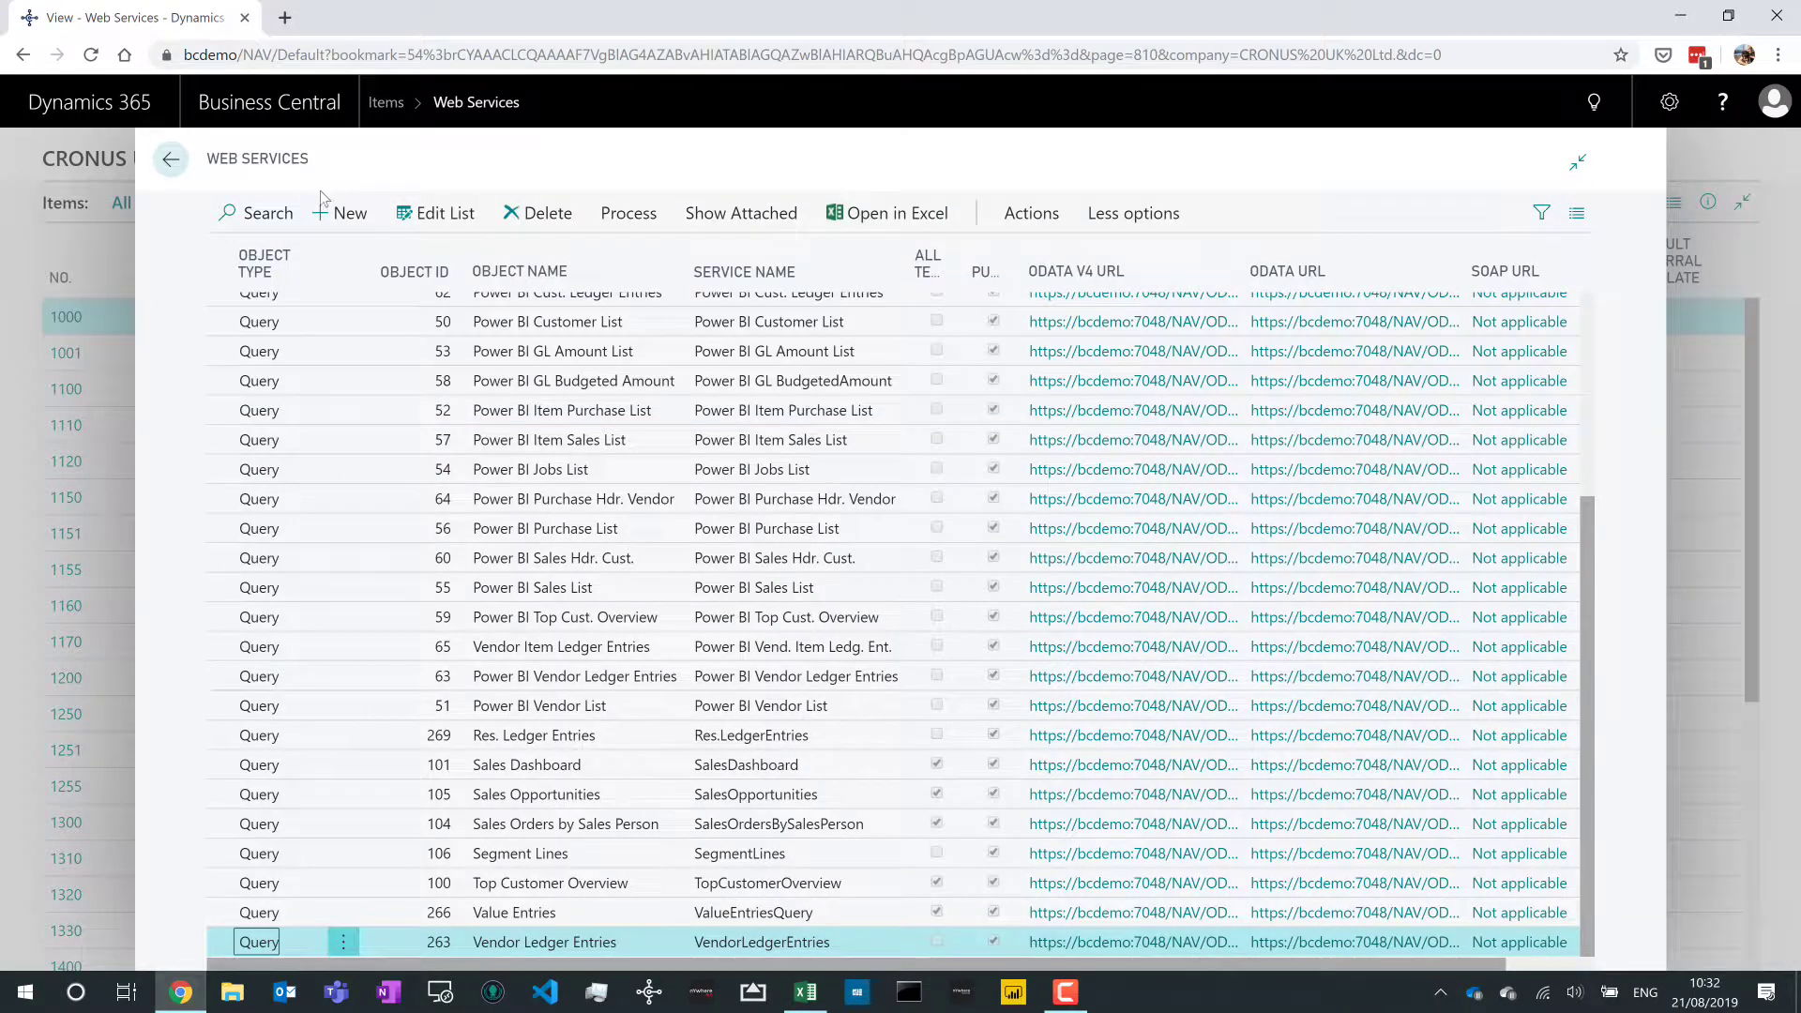
{"action": "left_click", "coordinate": [339, 214]}
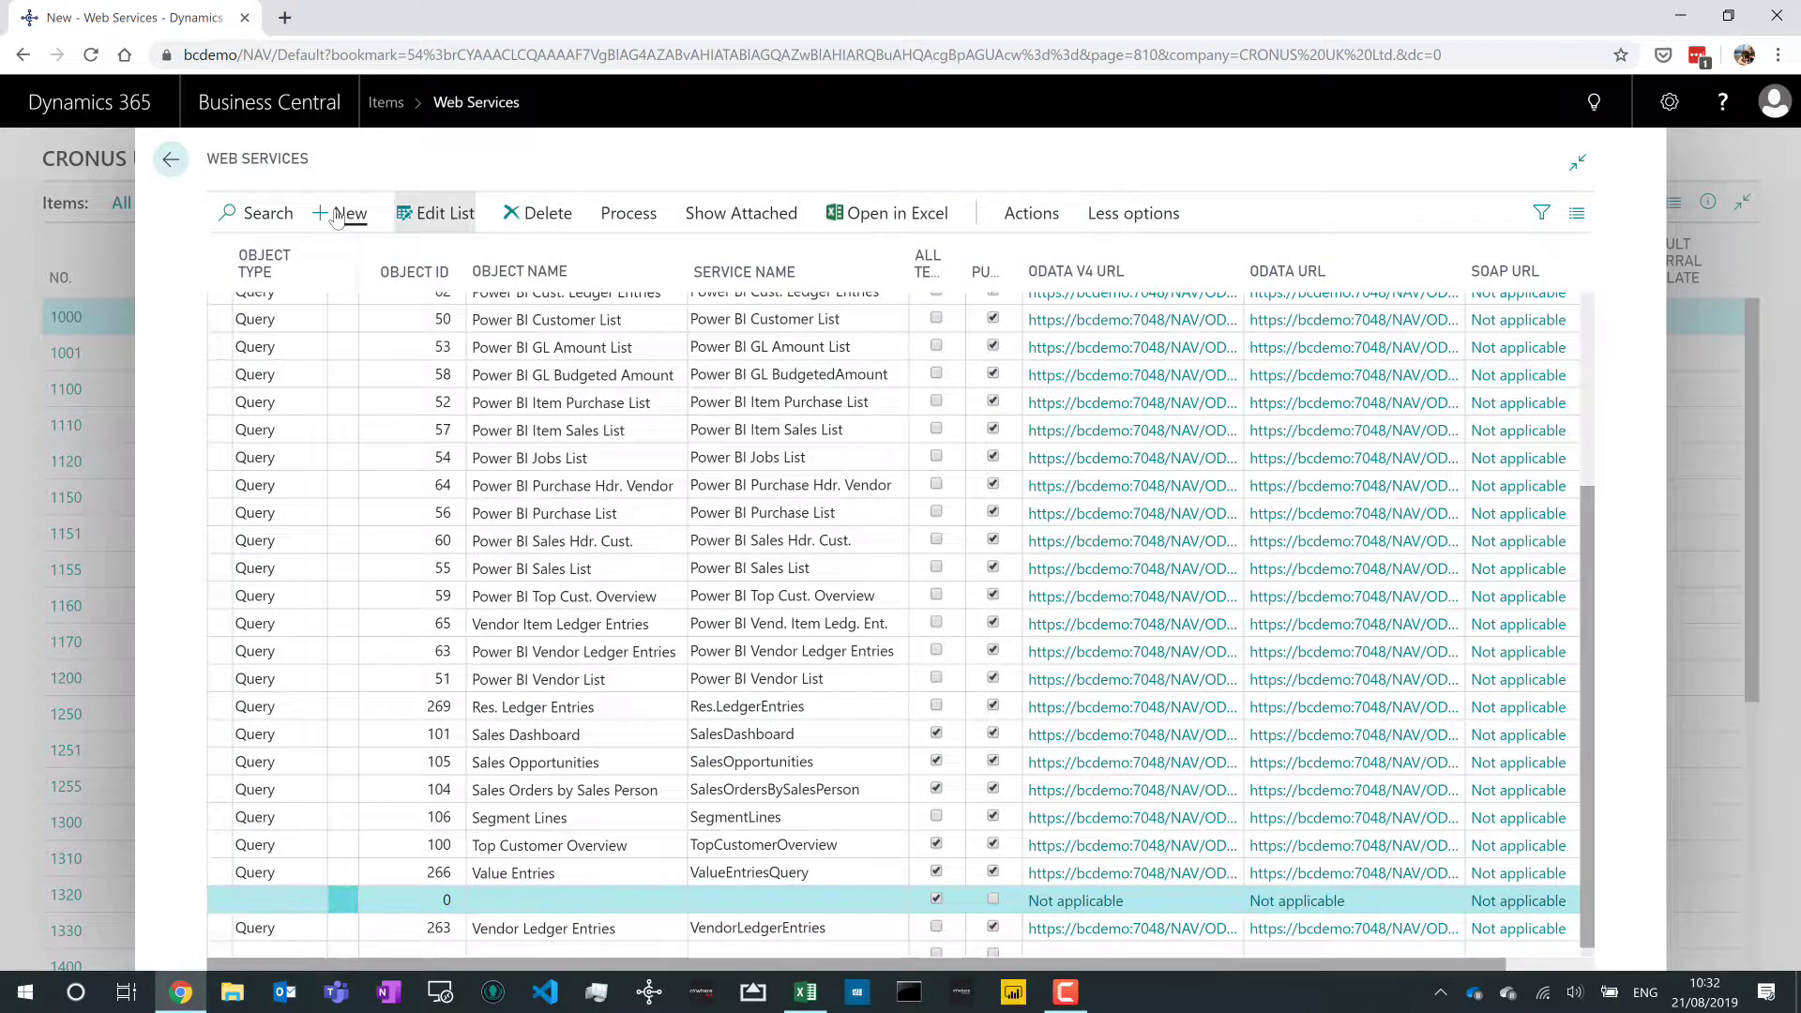
{"action": "left_click", "coordinate": [298, 903]}
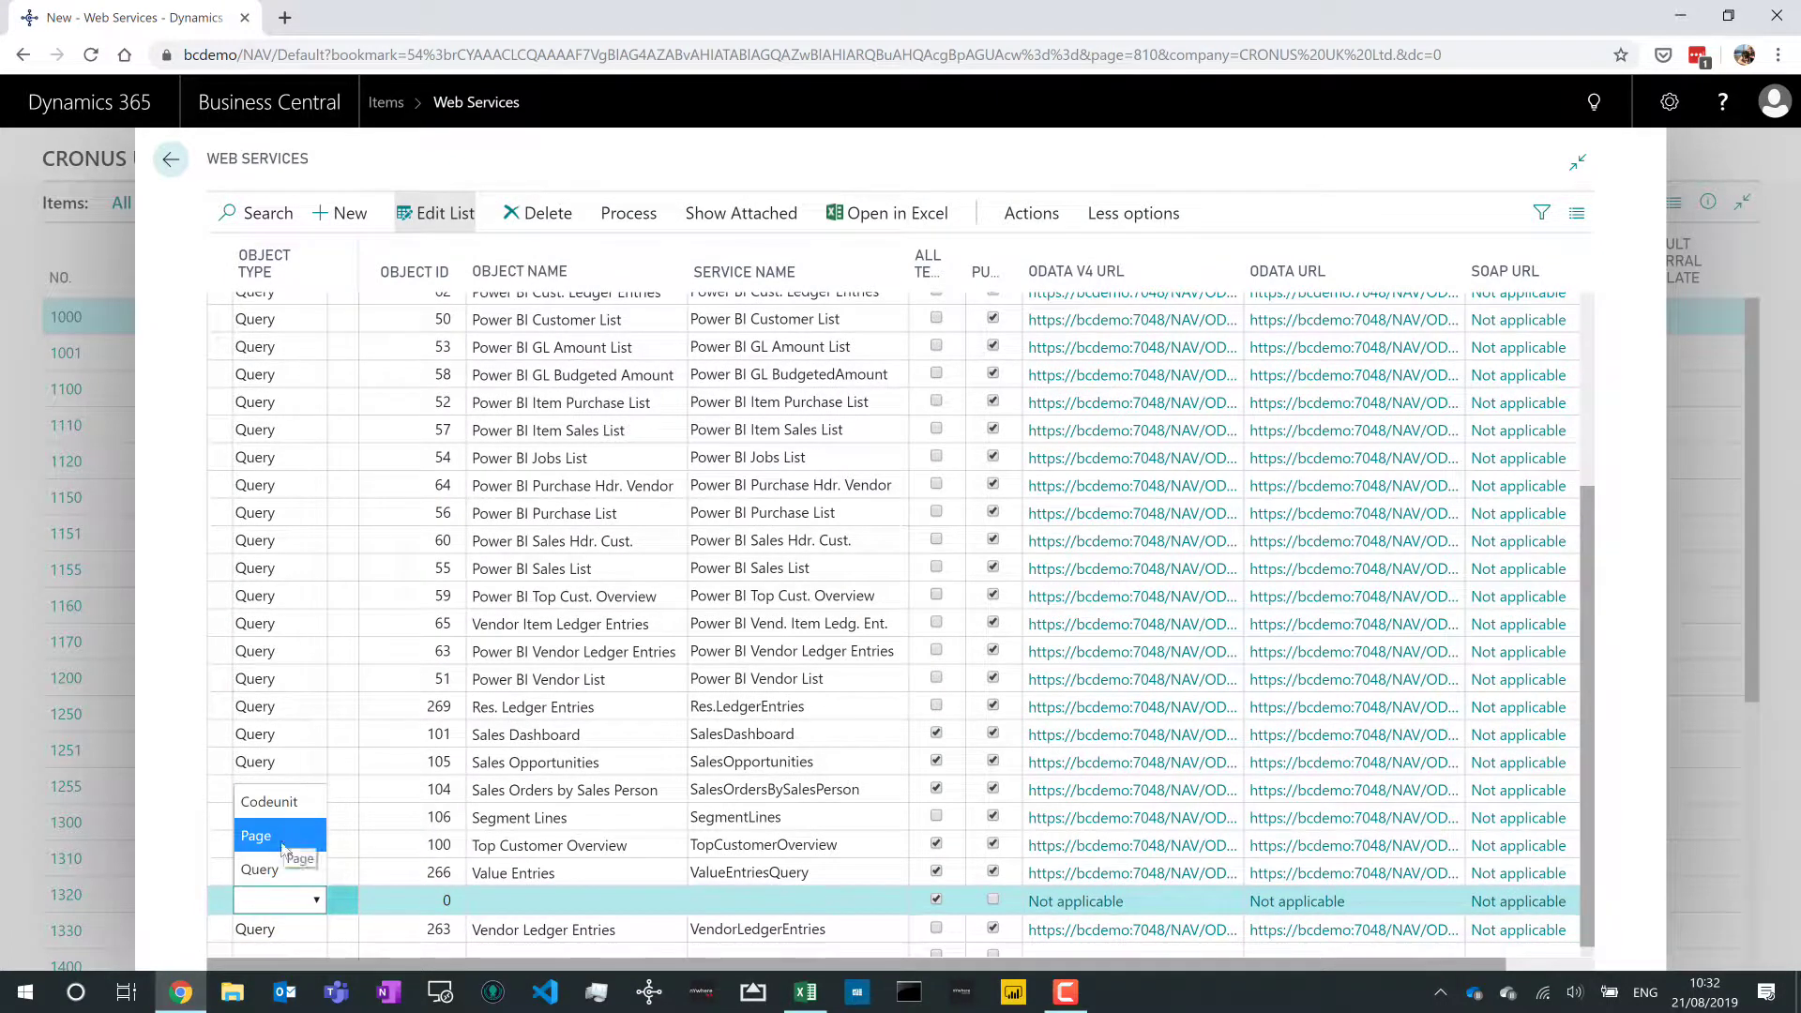
{"action": "left_click", "coordinate": [285, 842]}
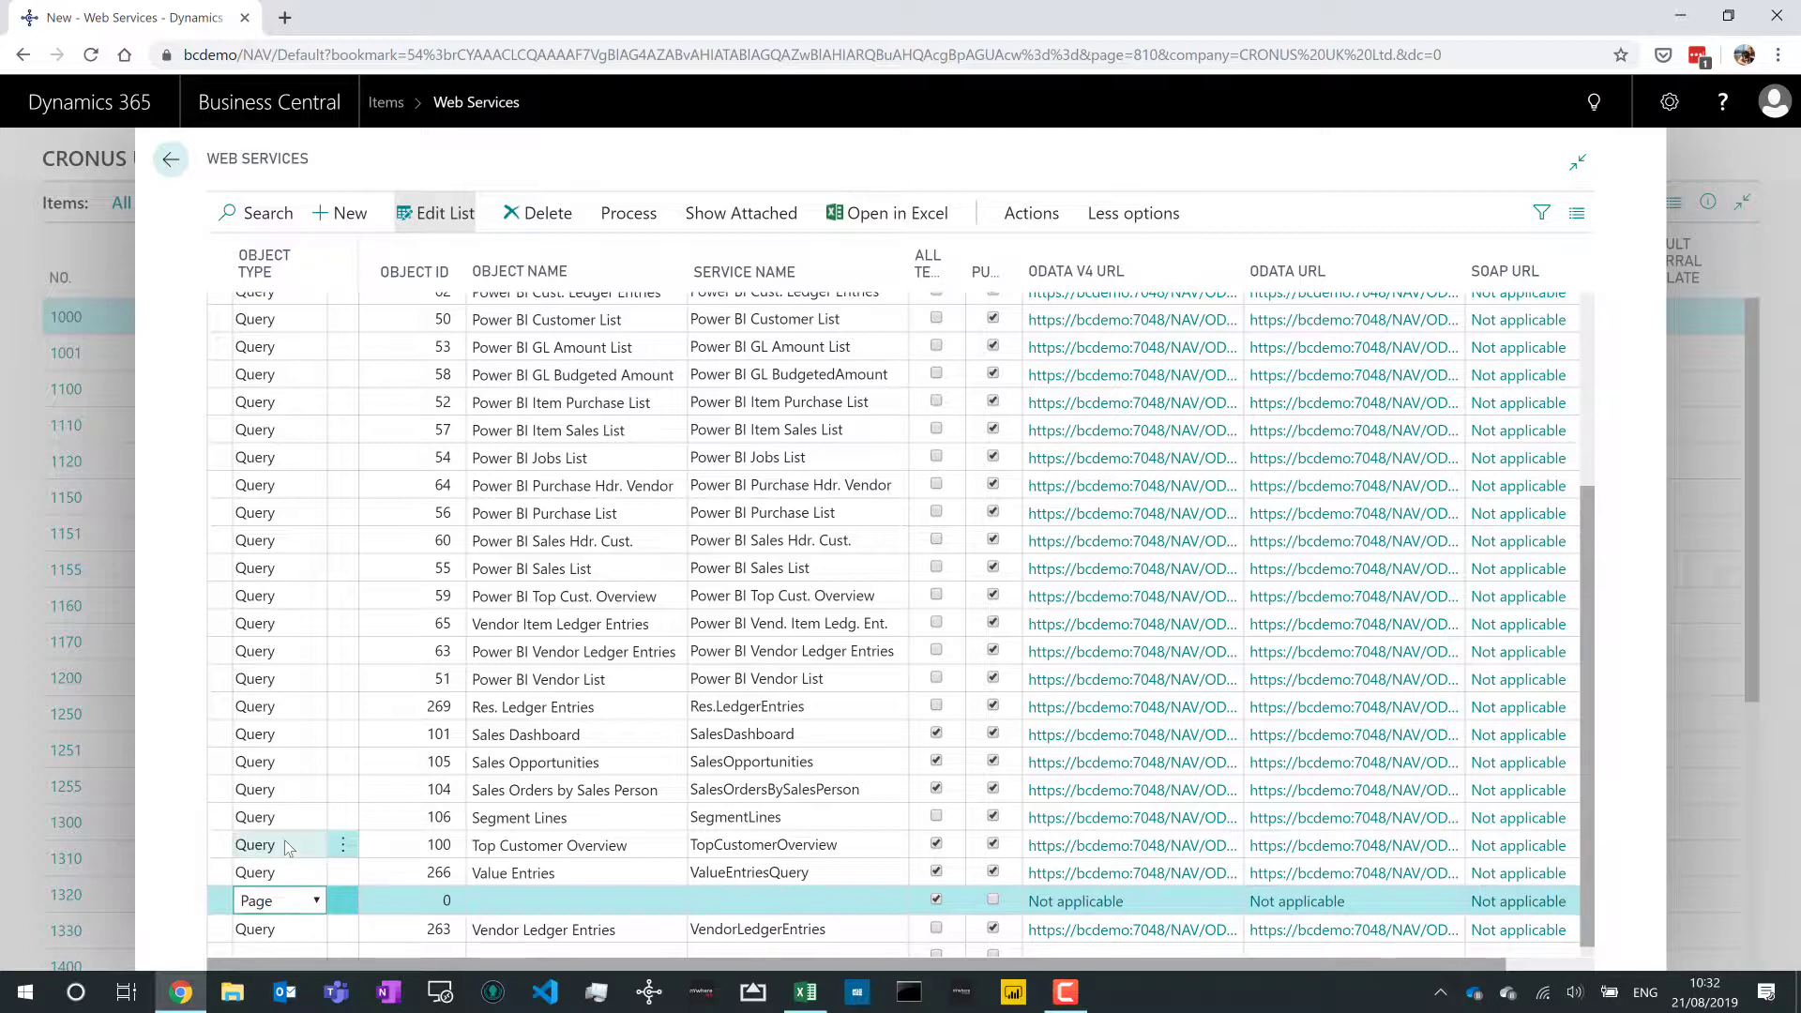
- Set the new entry's Object ID to 31 (Items) and its service name to Items
{"action": "key", "text": "Tab"}
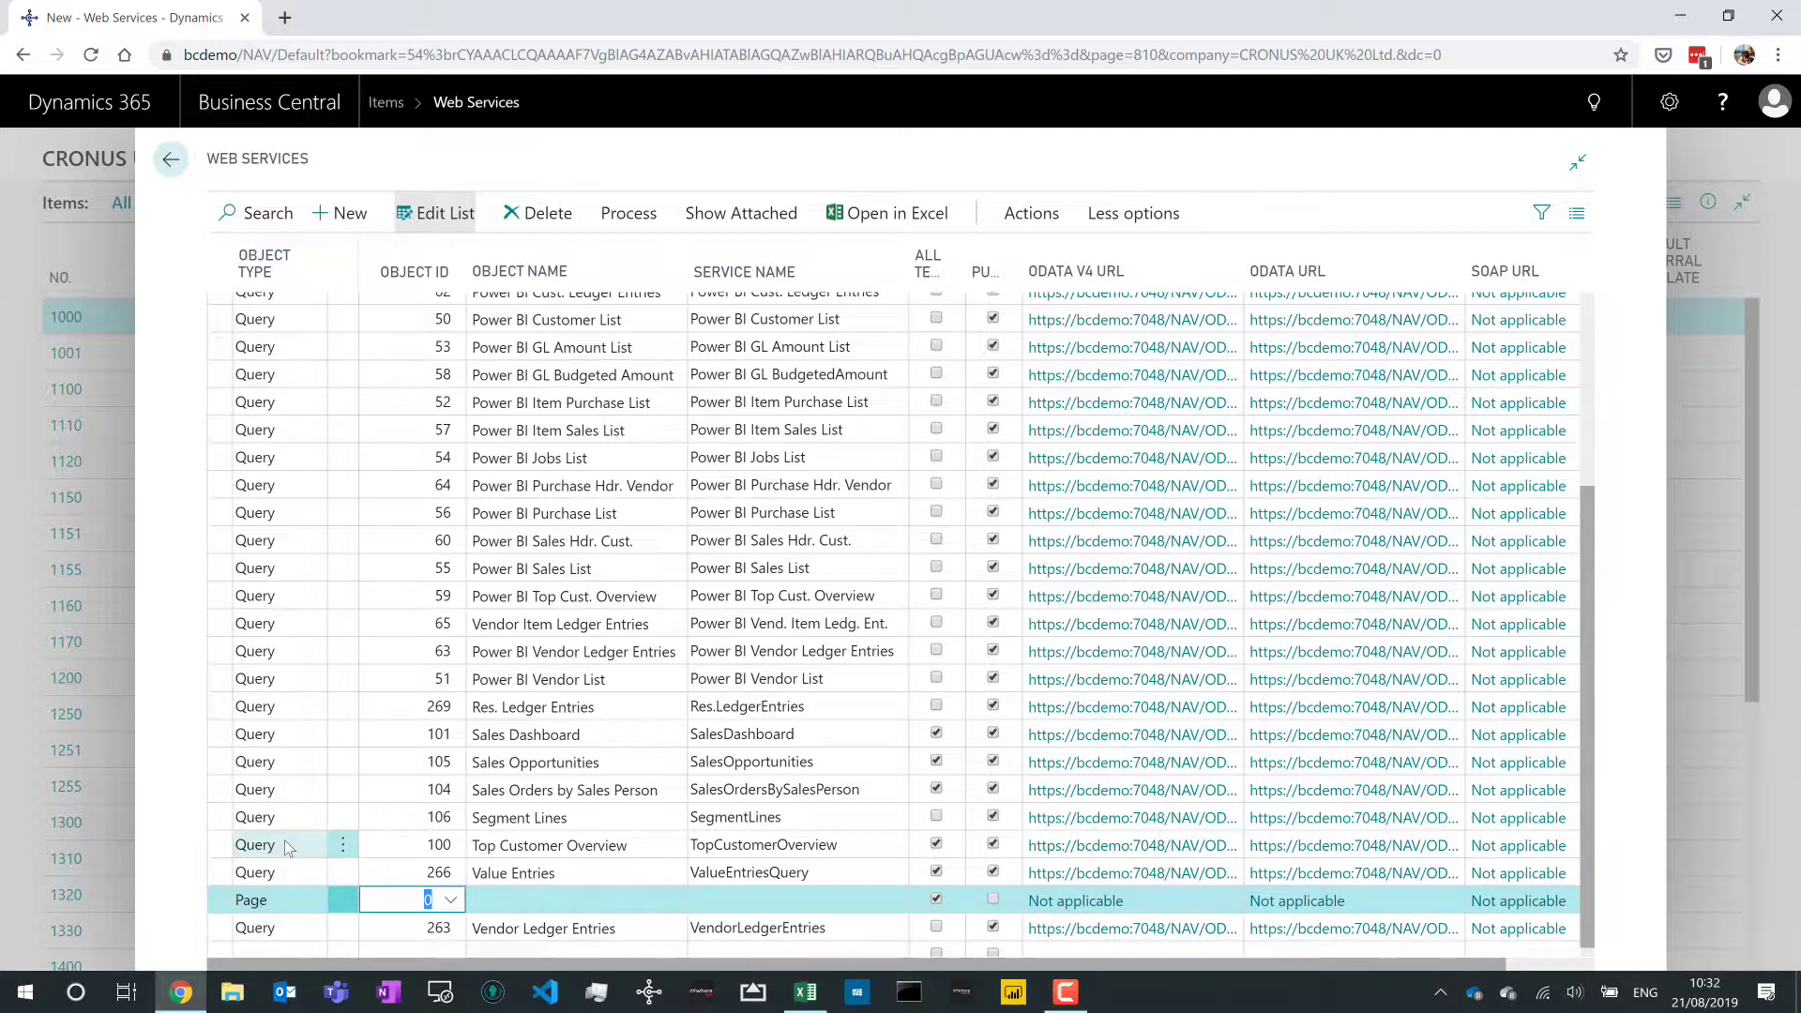
{"action": "key", "text": "alt+Down"}
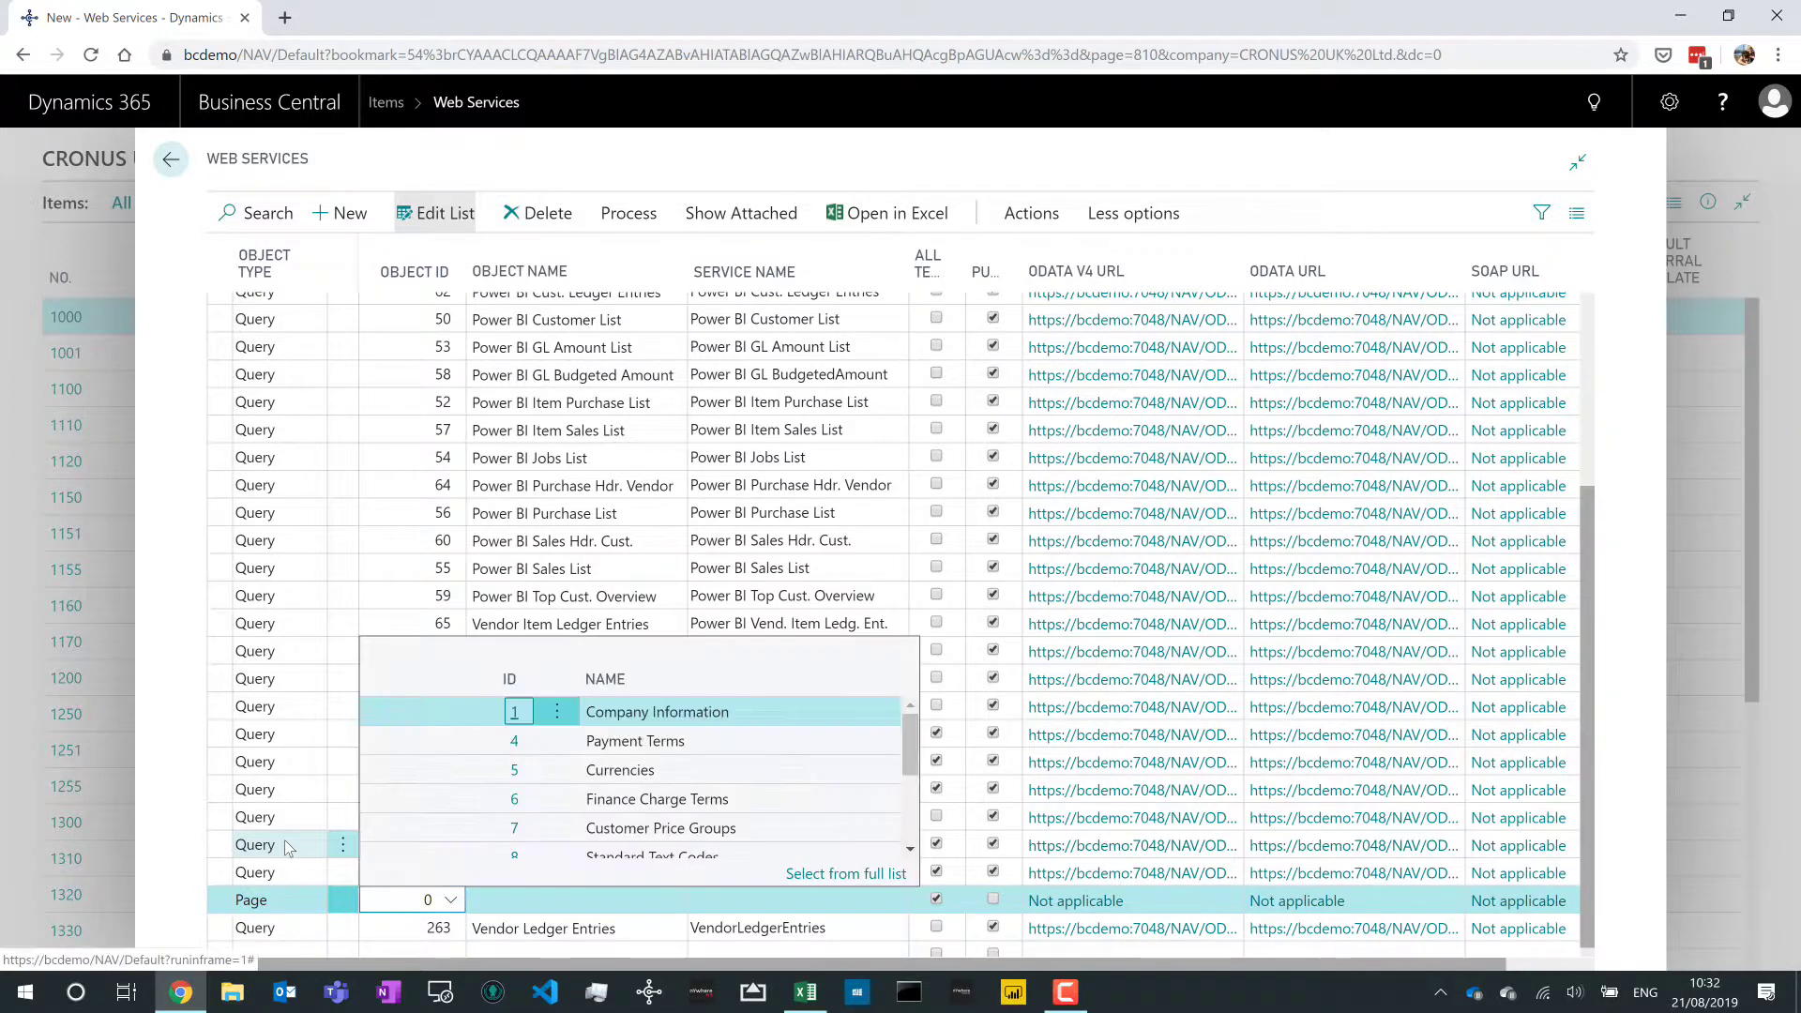
{"action": "type", "text": "item"}
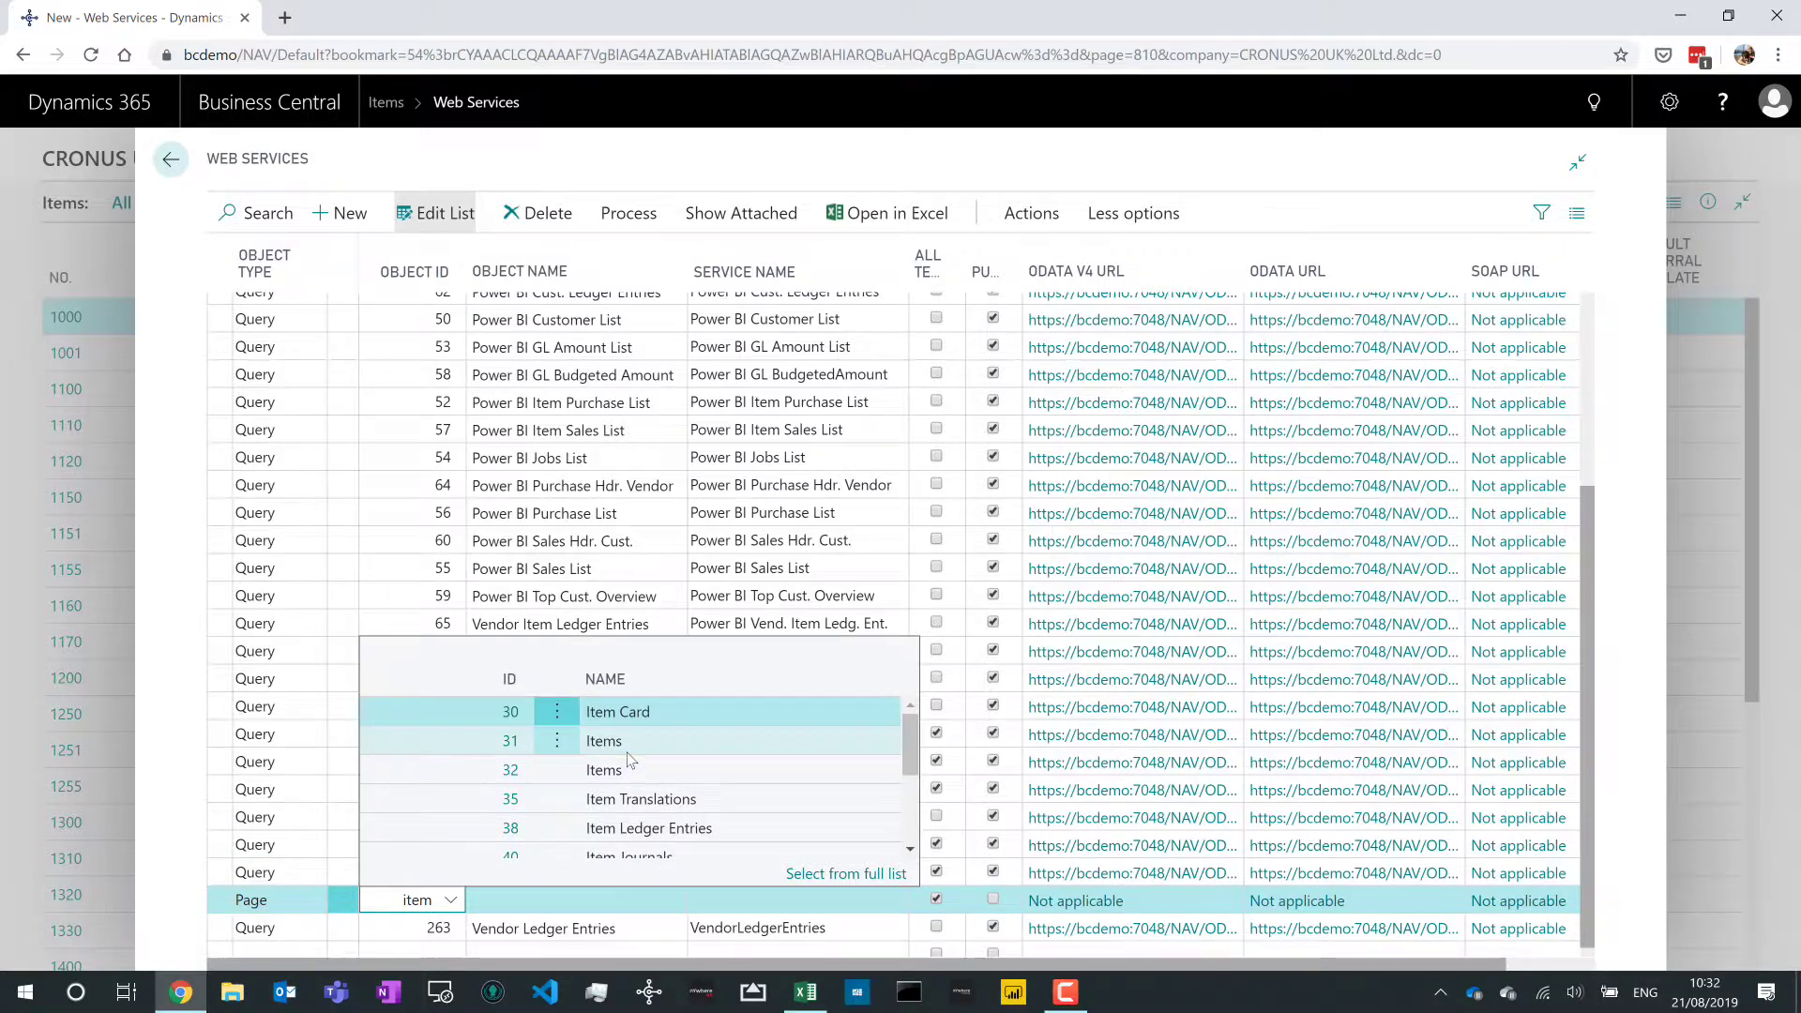
{"action": "left_click", "coordinate": [626, 752]}
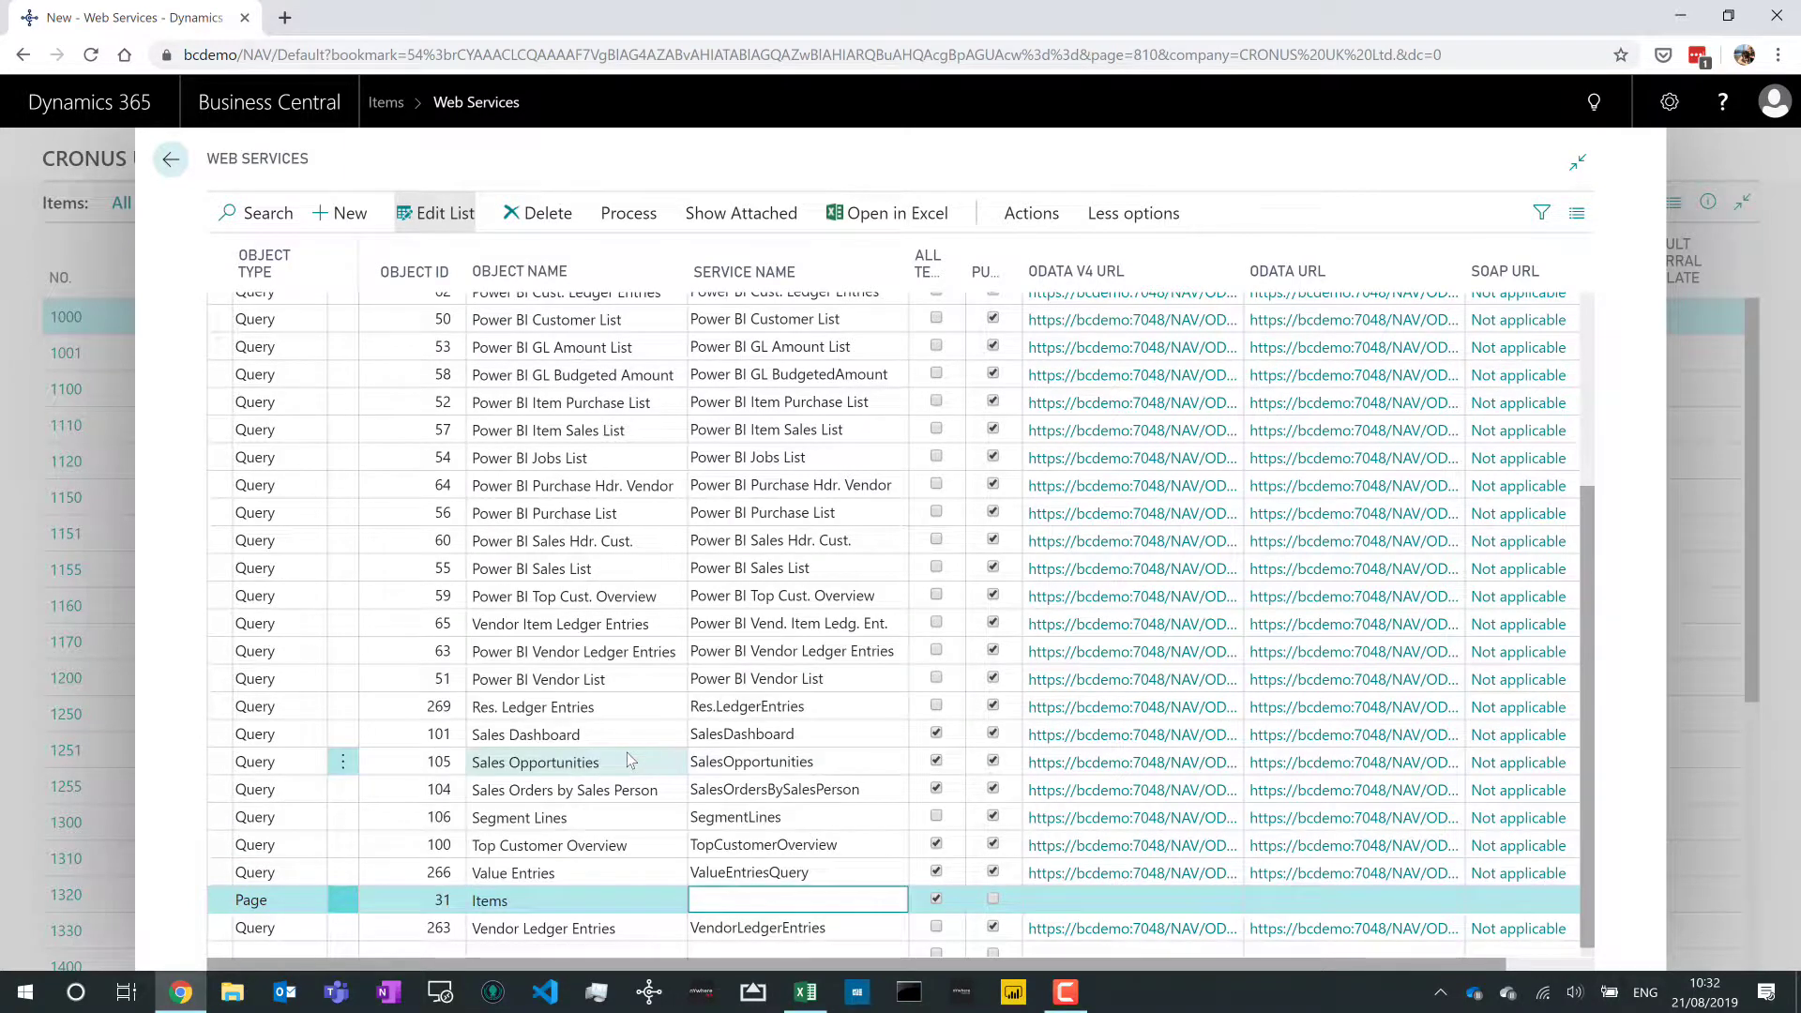
{"action": "type", "text": "Items"}
{"action": "key", "text": "Tab"}
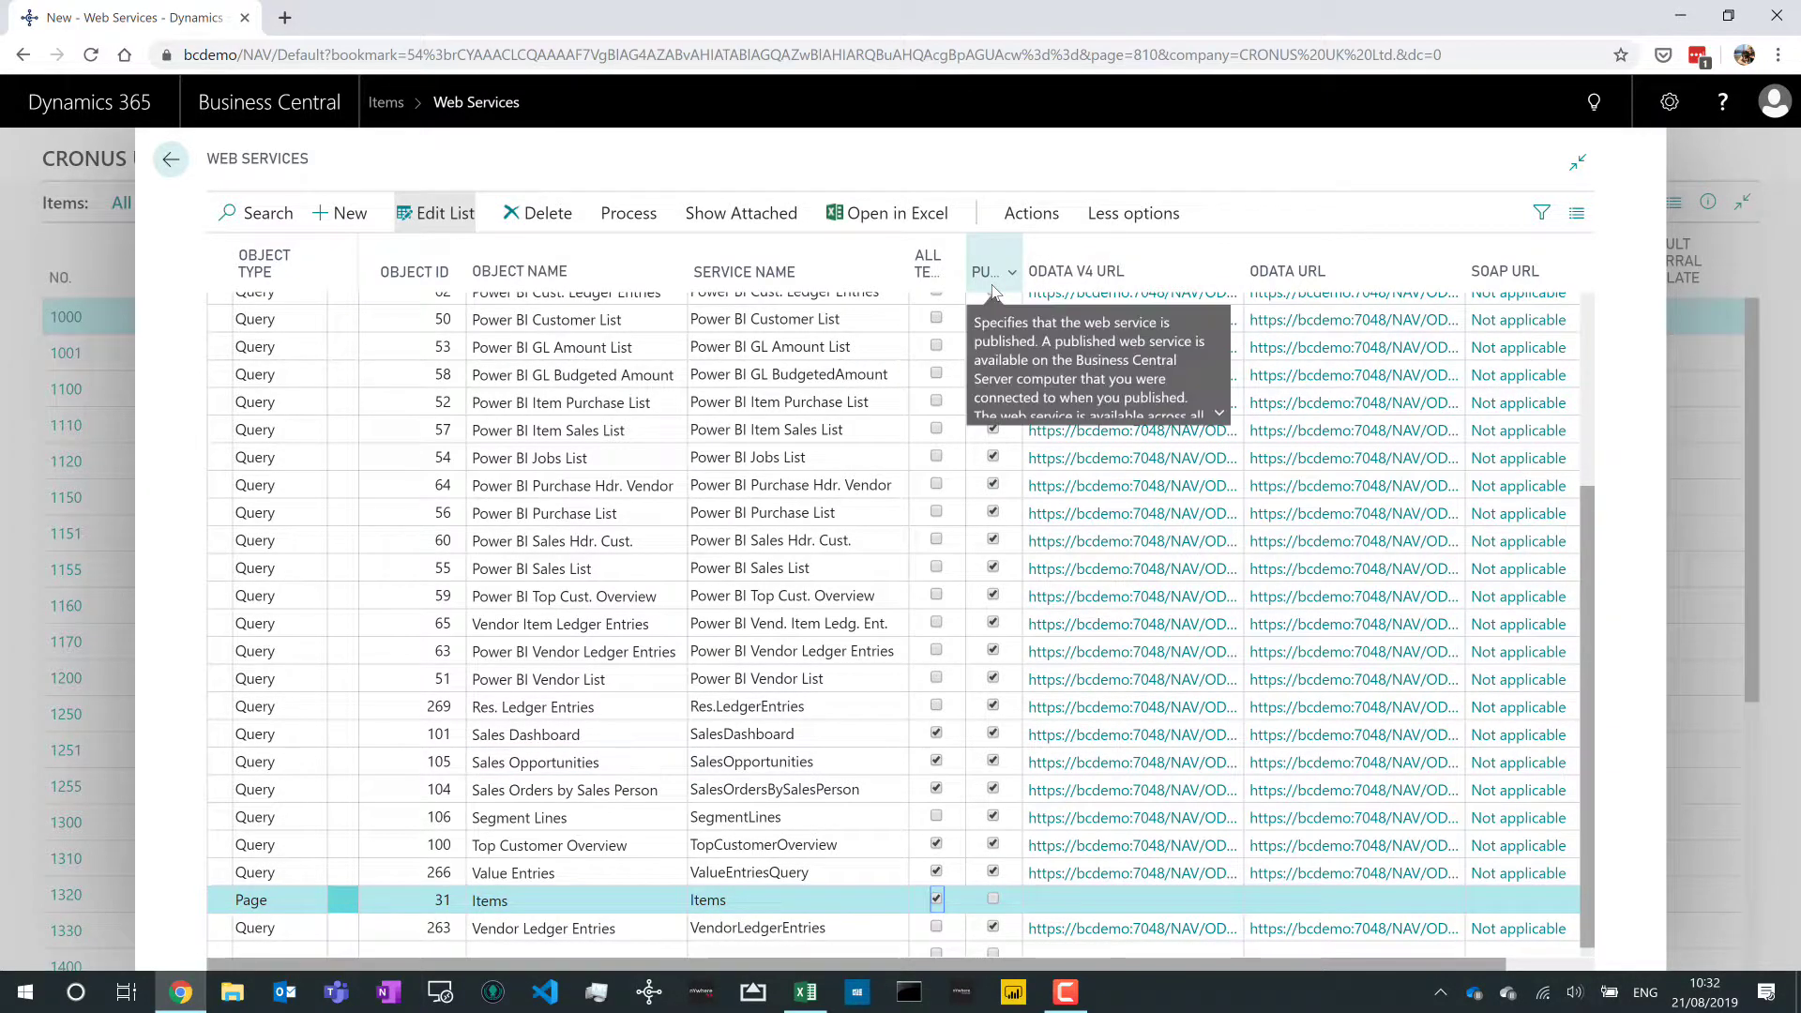
- Publish the Items web service and select its generated OData URL
{"action": "left_click", "coordinate": [994, 900]}
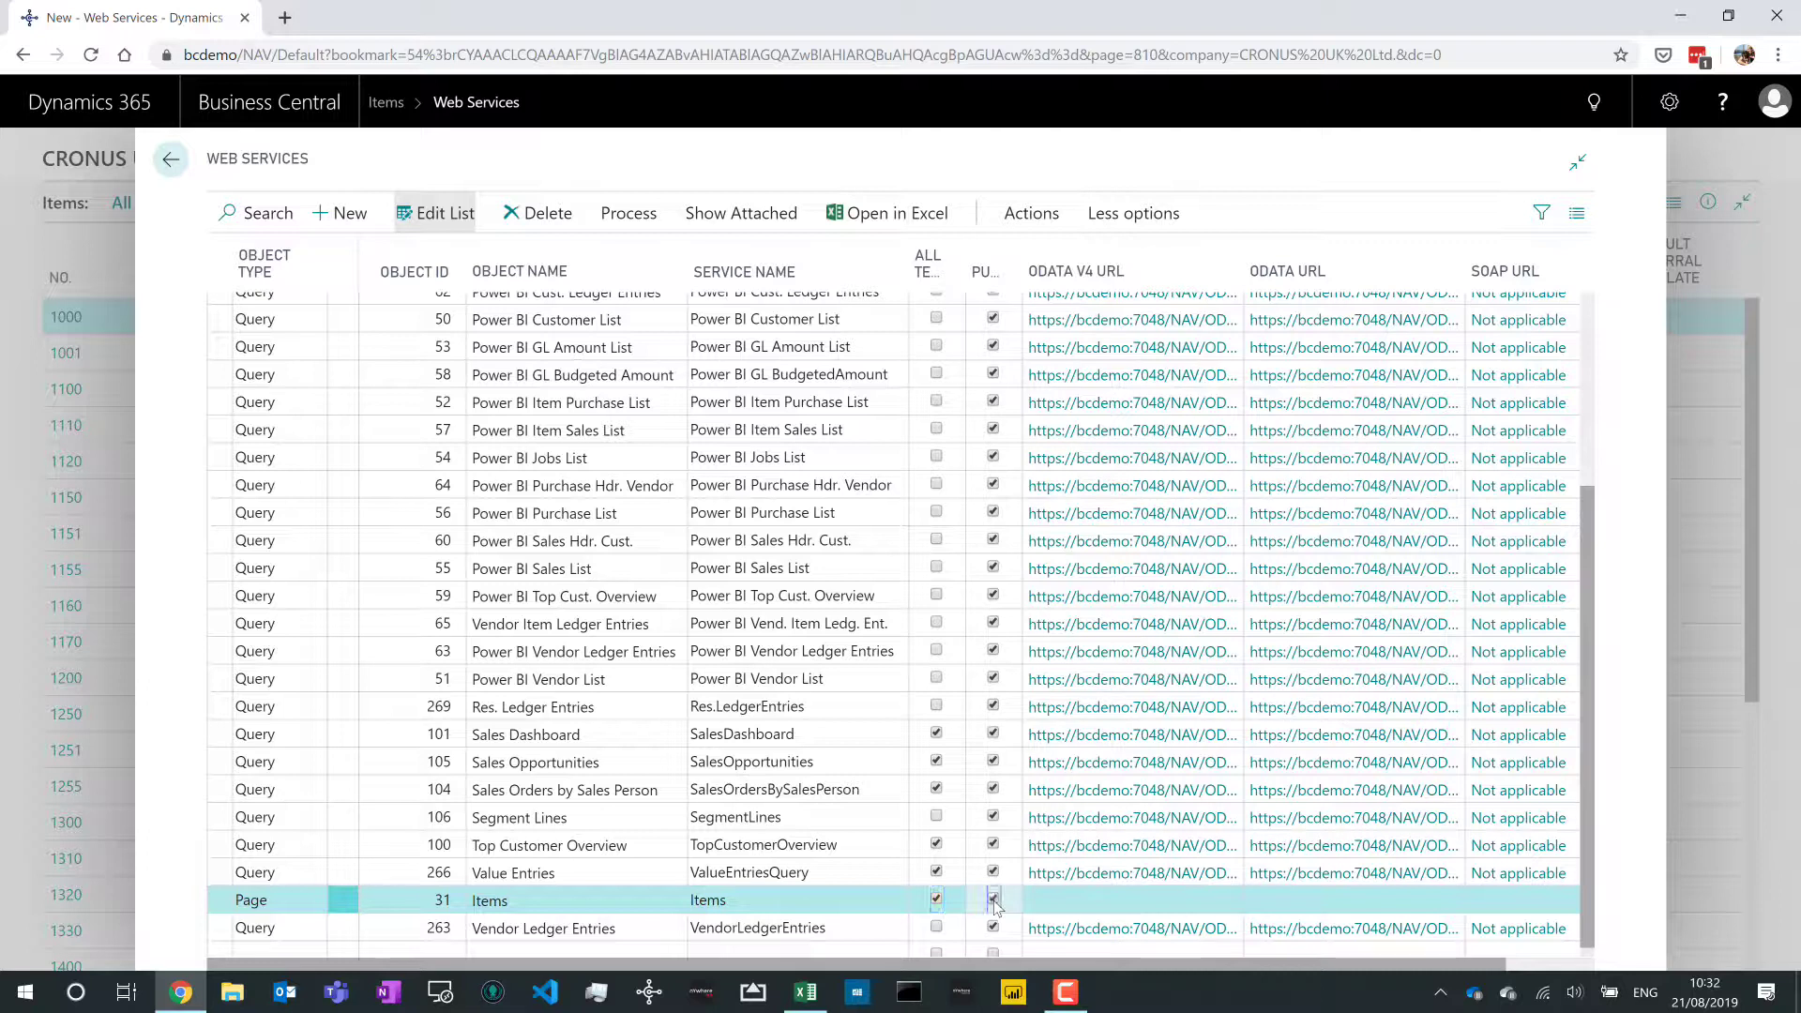
{"action": "left_click", "coordinate": [737, 872]}
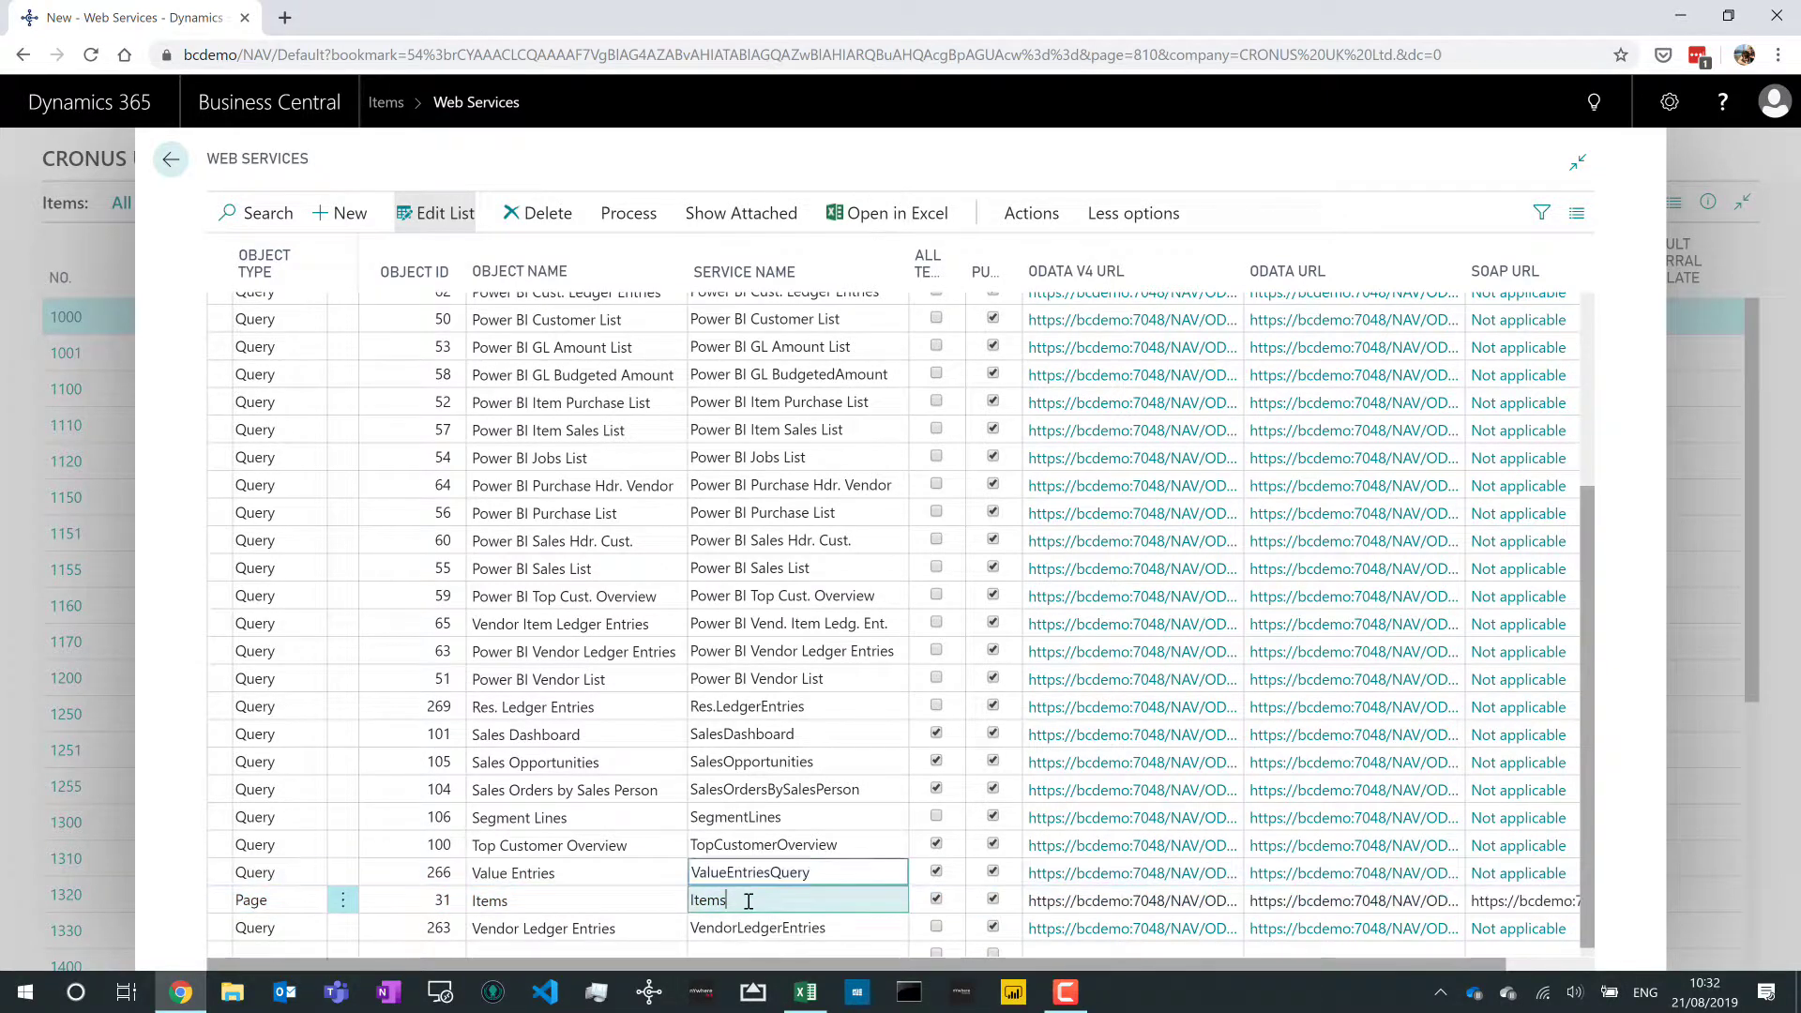
{"action": "left_click", "coordinate": [726, 900]}
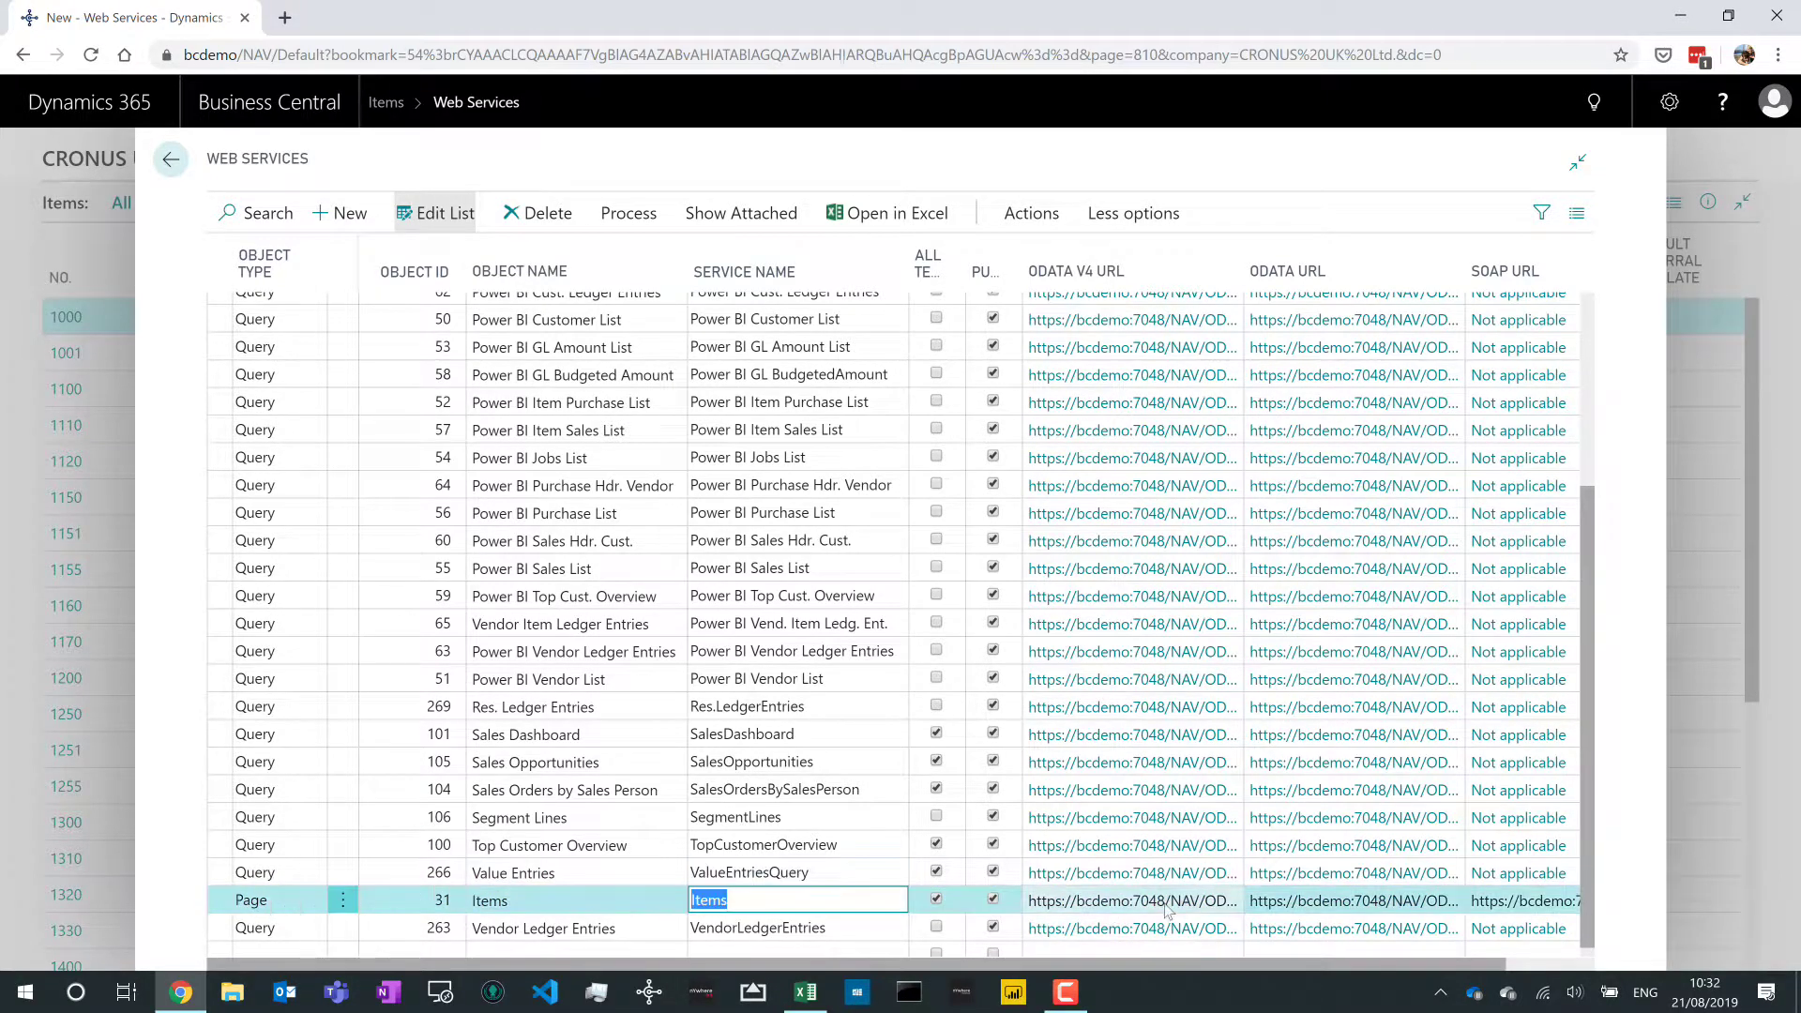
{"action": "left_click", "coordinate": [1357, 903]}
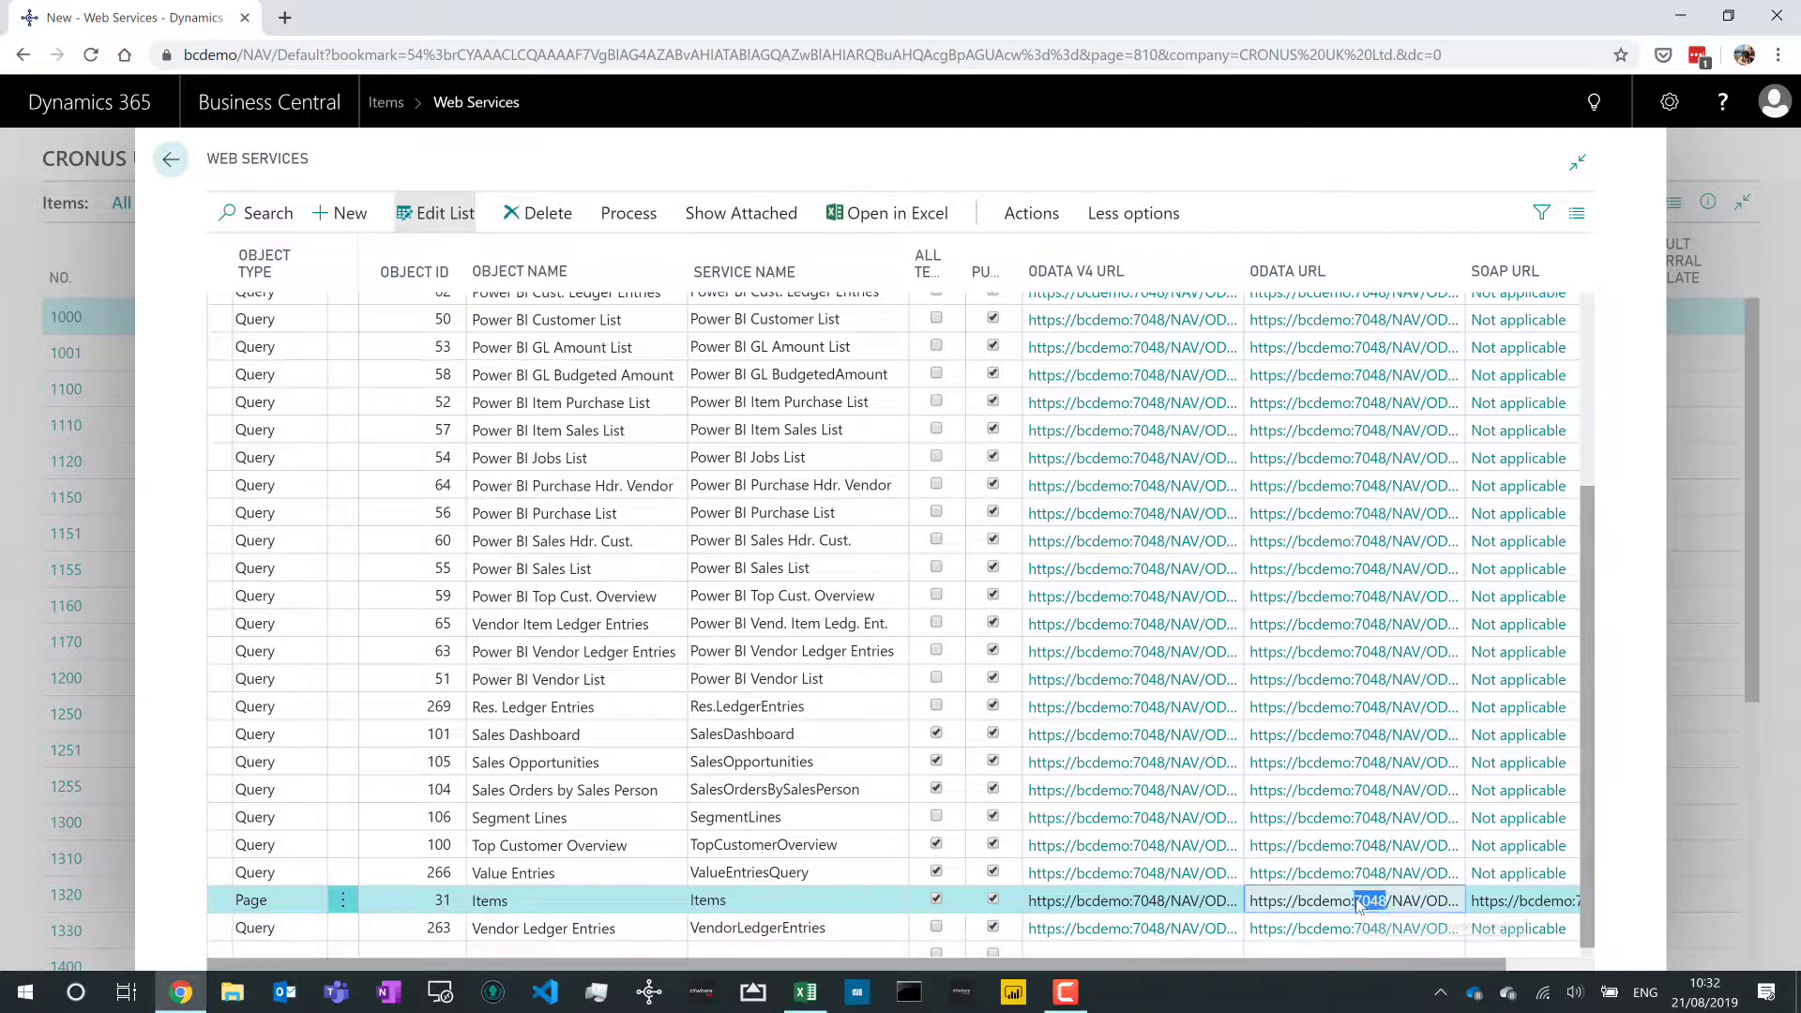
- Load the Items OData feed in a new Chrome tab with the user name and password, then switch to blank Excel workbook Book2
{"action": "left_click", "coordinate": [284, 17]}
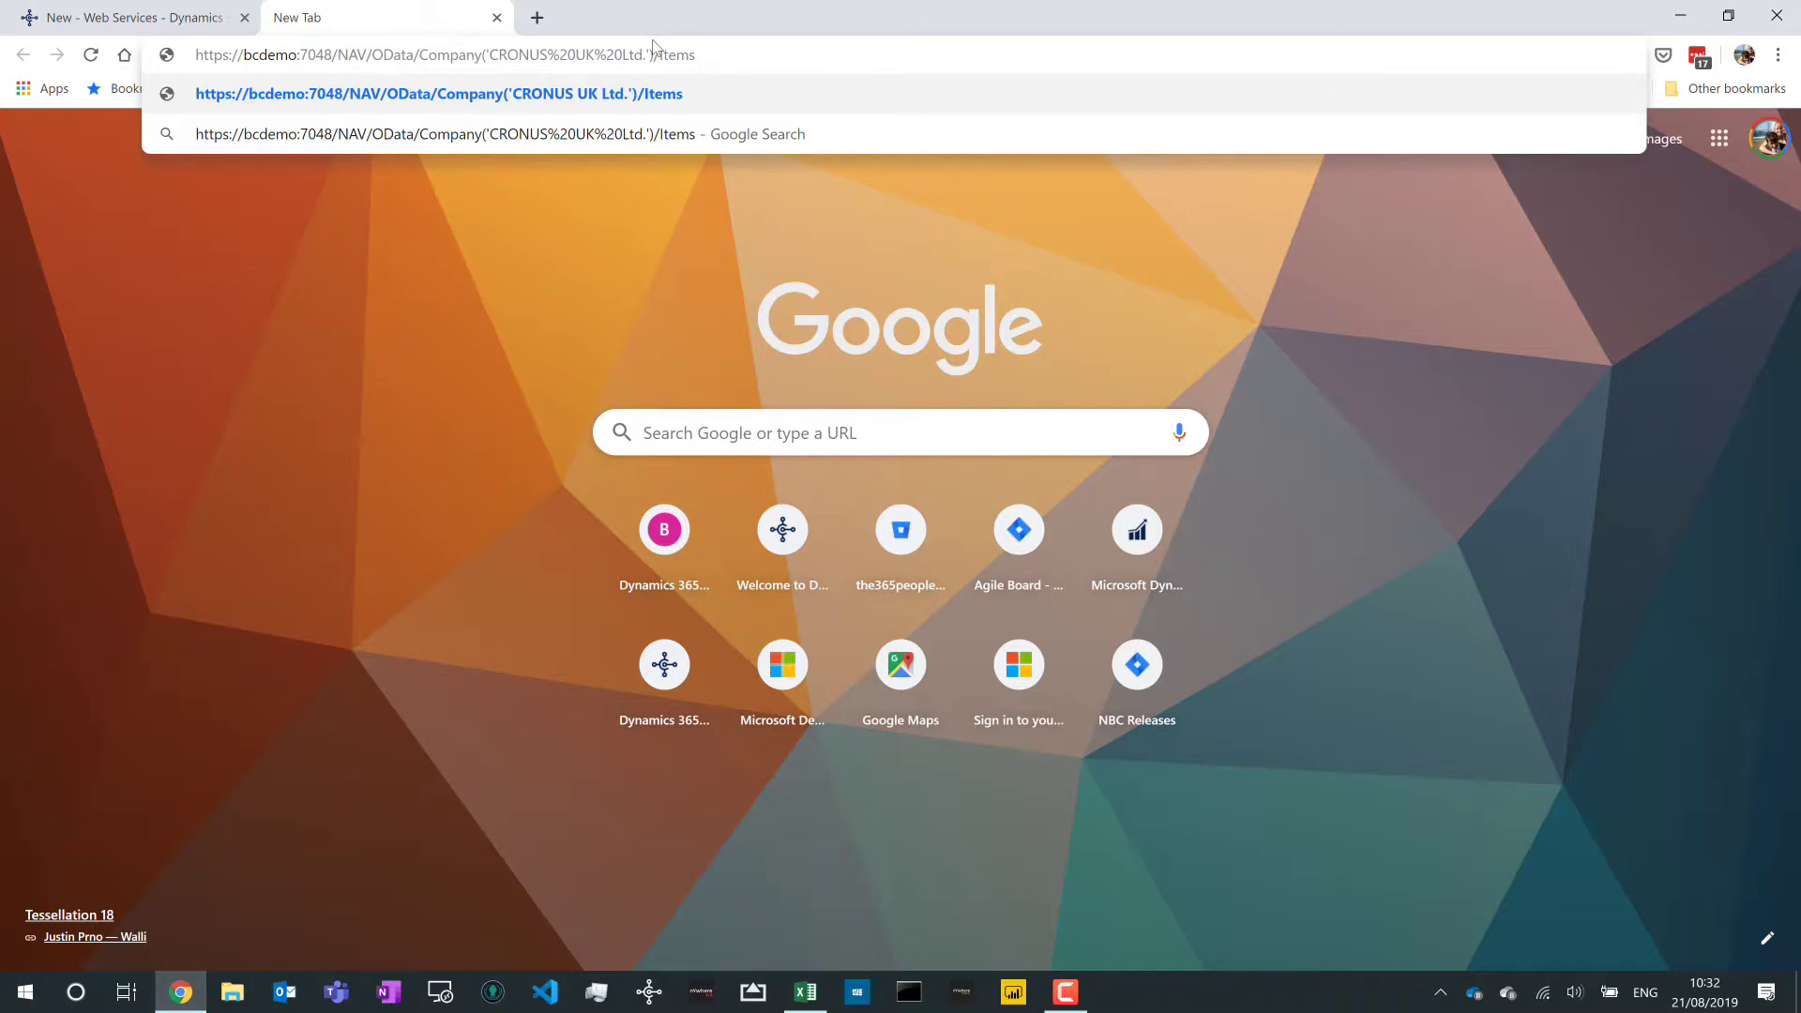
{"action": "key", "text": "Return"}
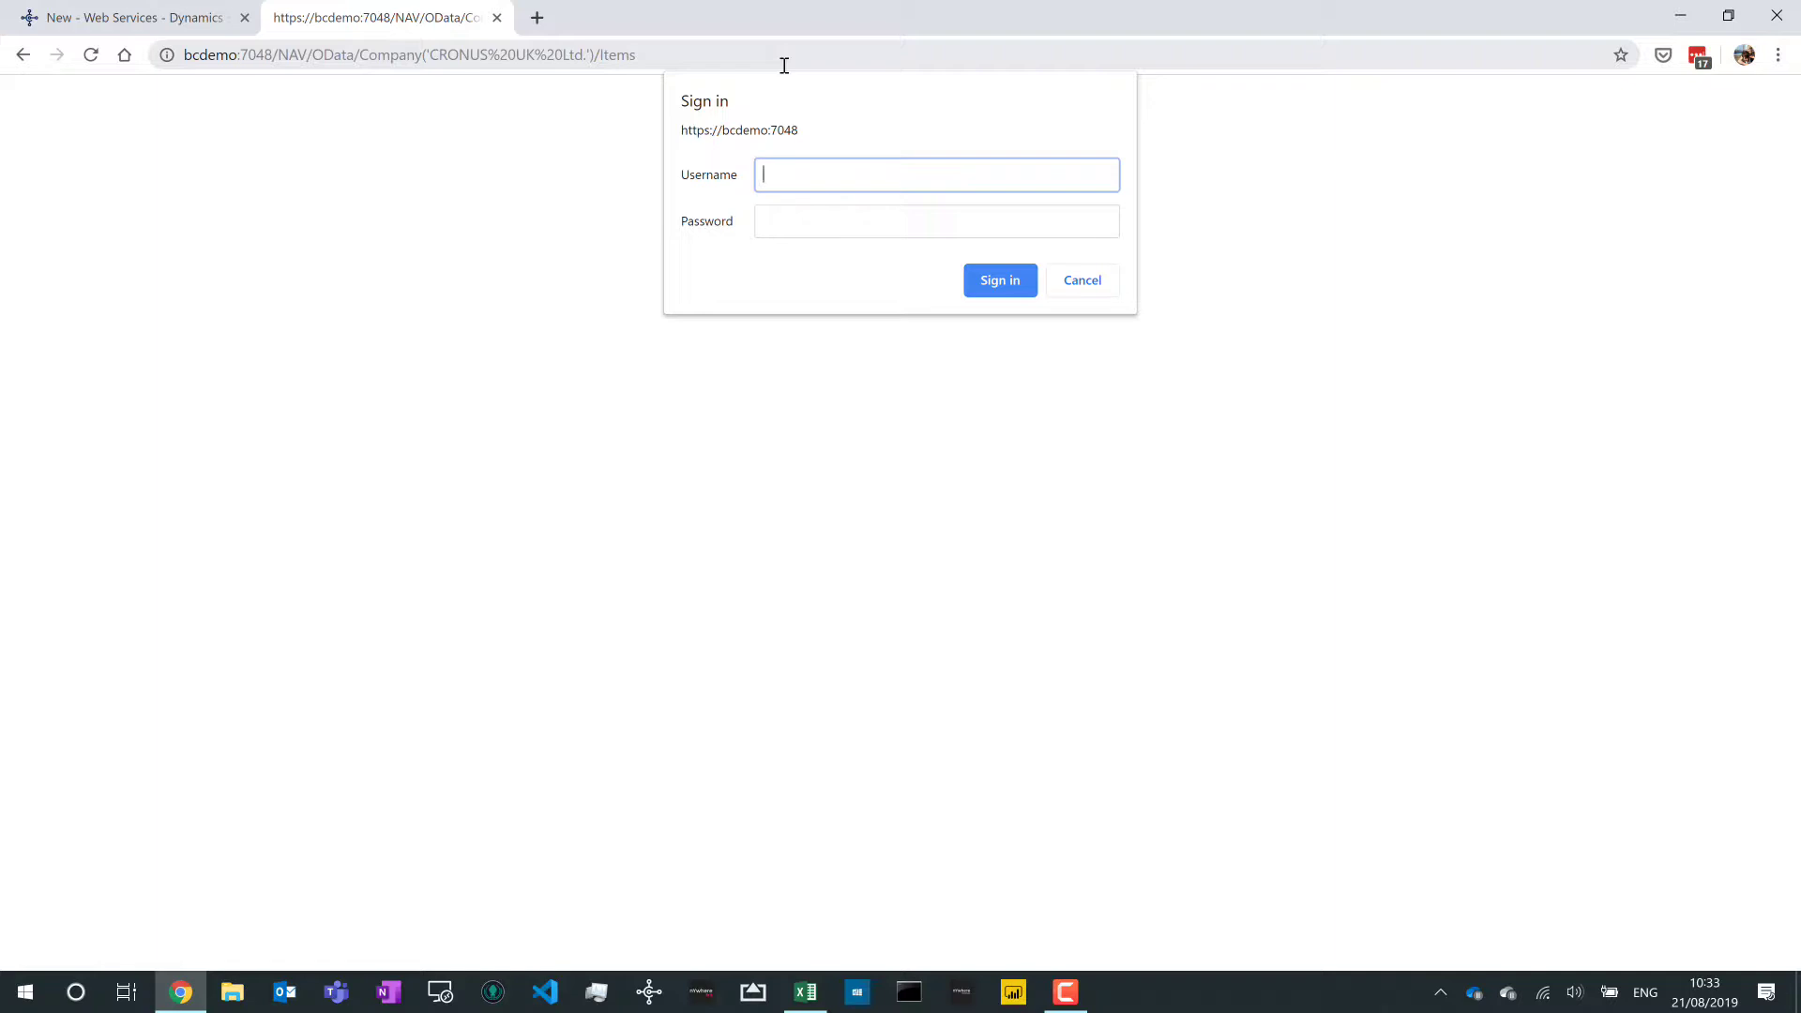
{"action": "type", "text": "demo"}
{"action": "key", "text": "Tab"}
{"action": "type", "text": "demo"}
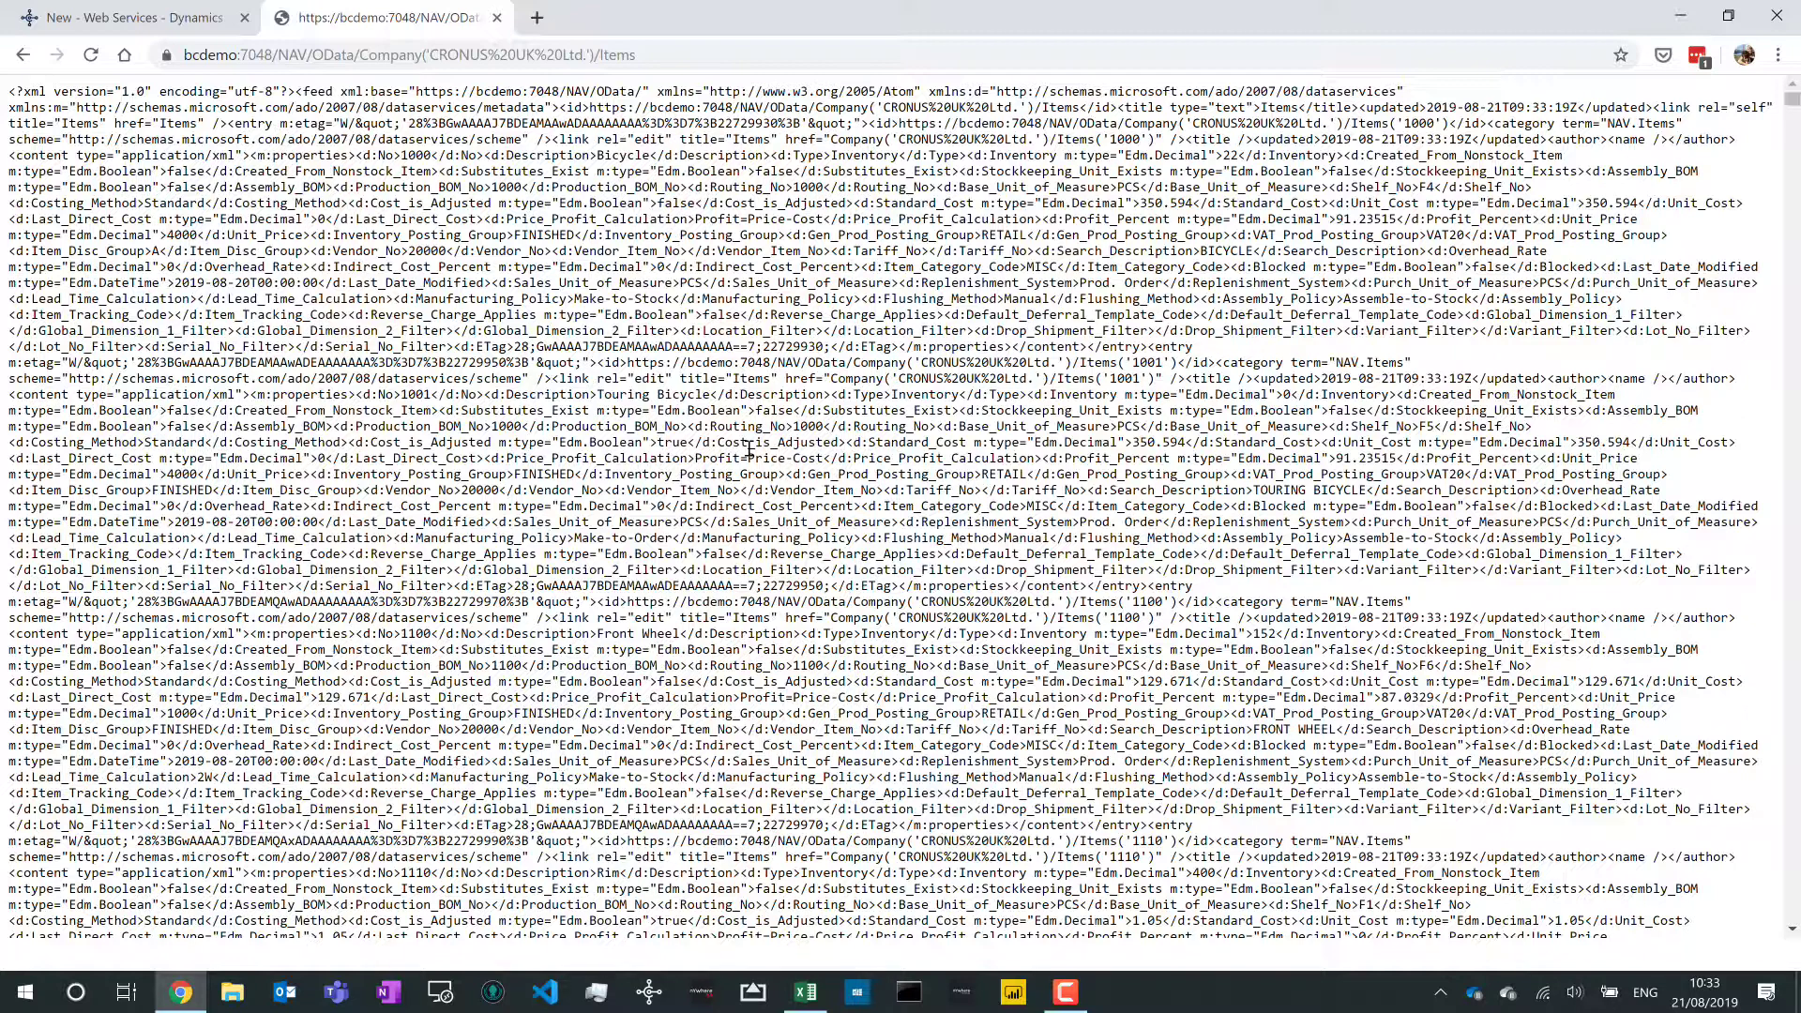
{"action": "key", "text": "ctrl+l"}
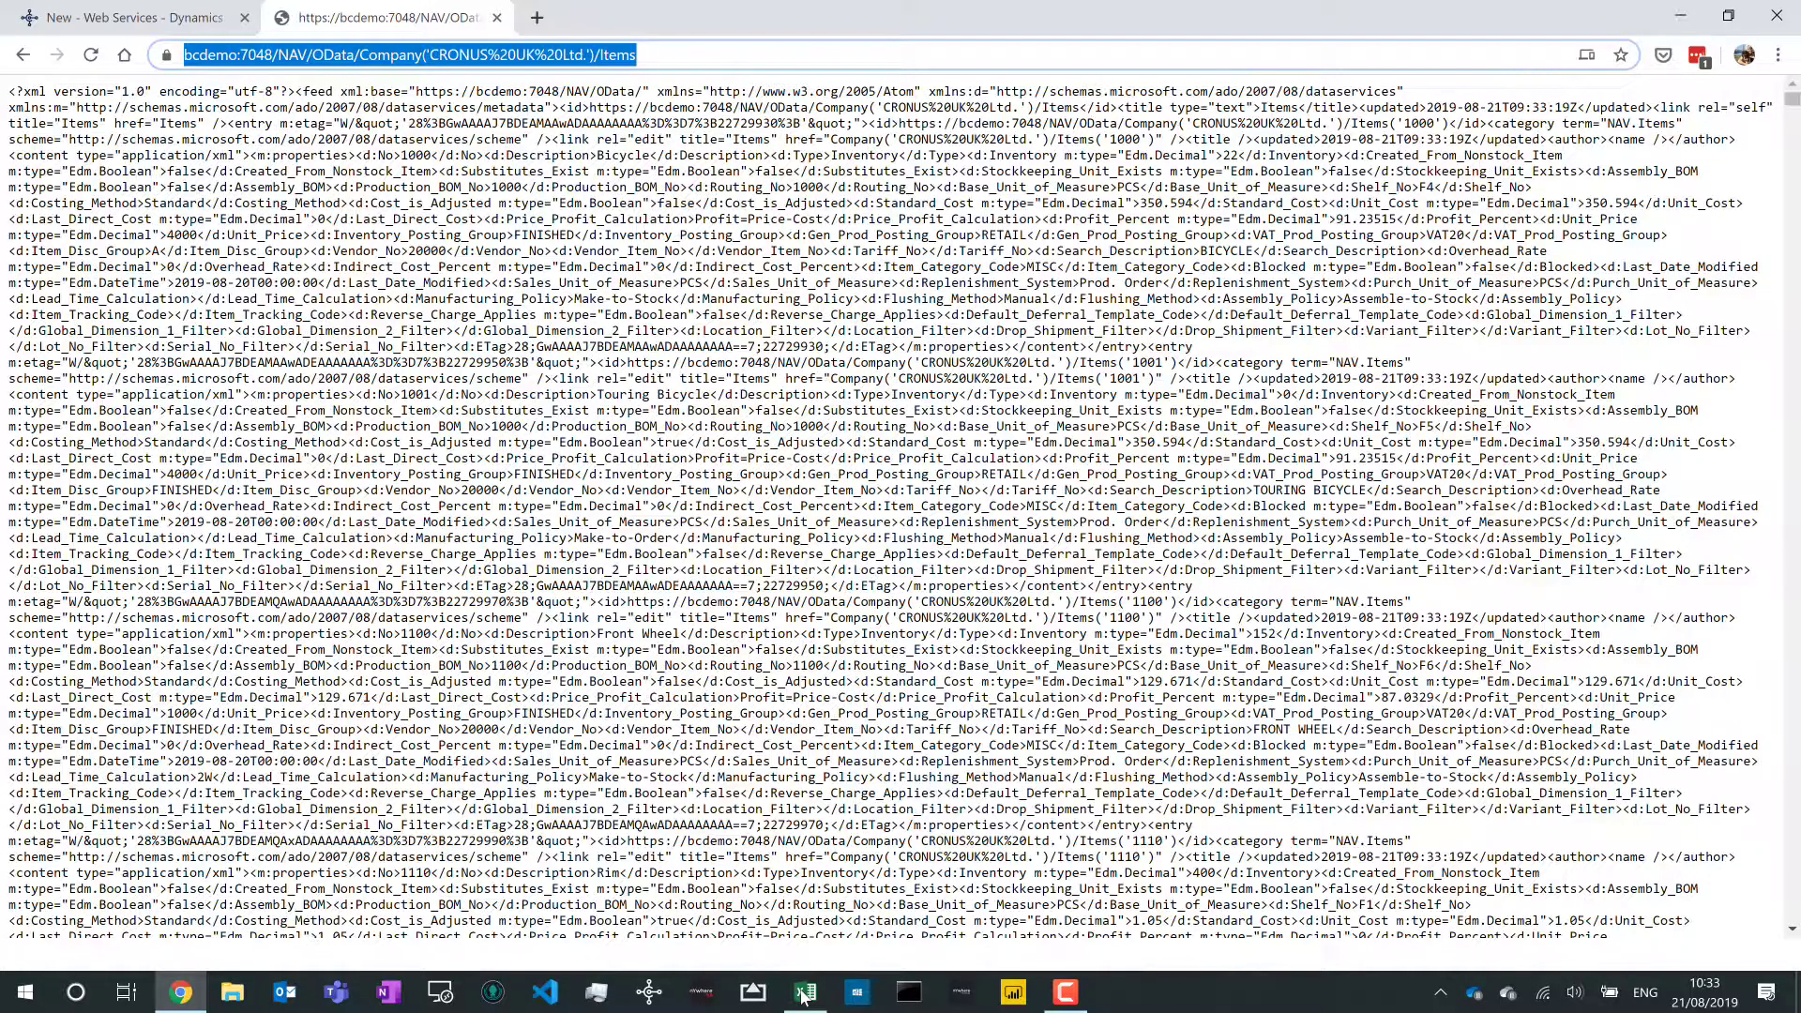
{"action": "left_click", "coordinate": [804, 993]}
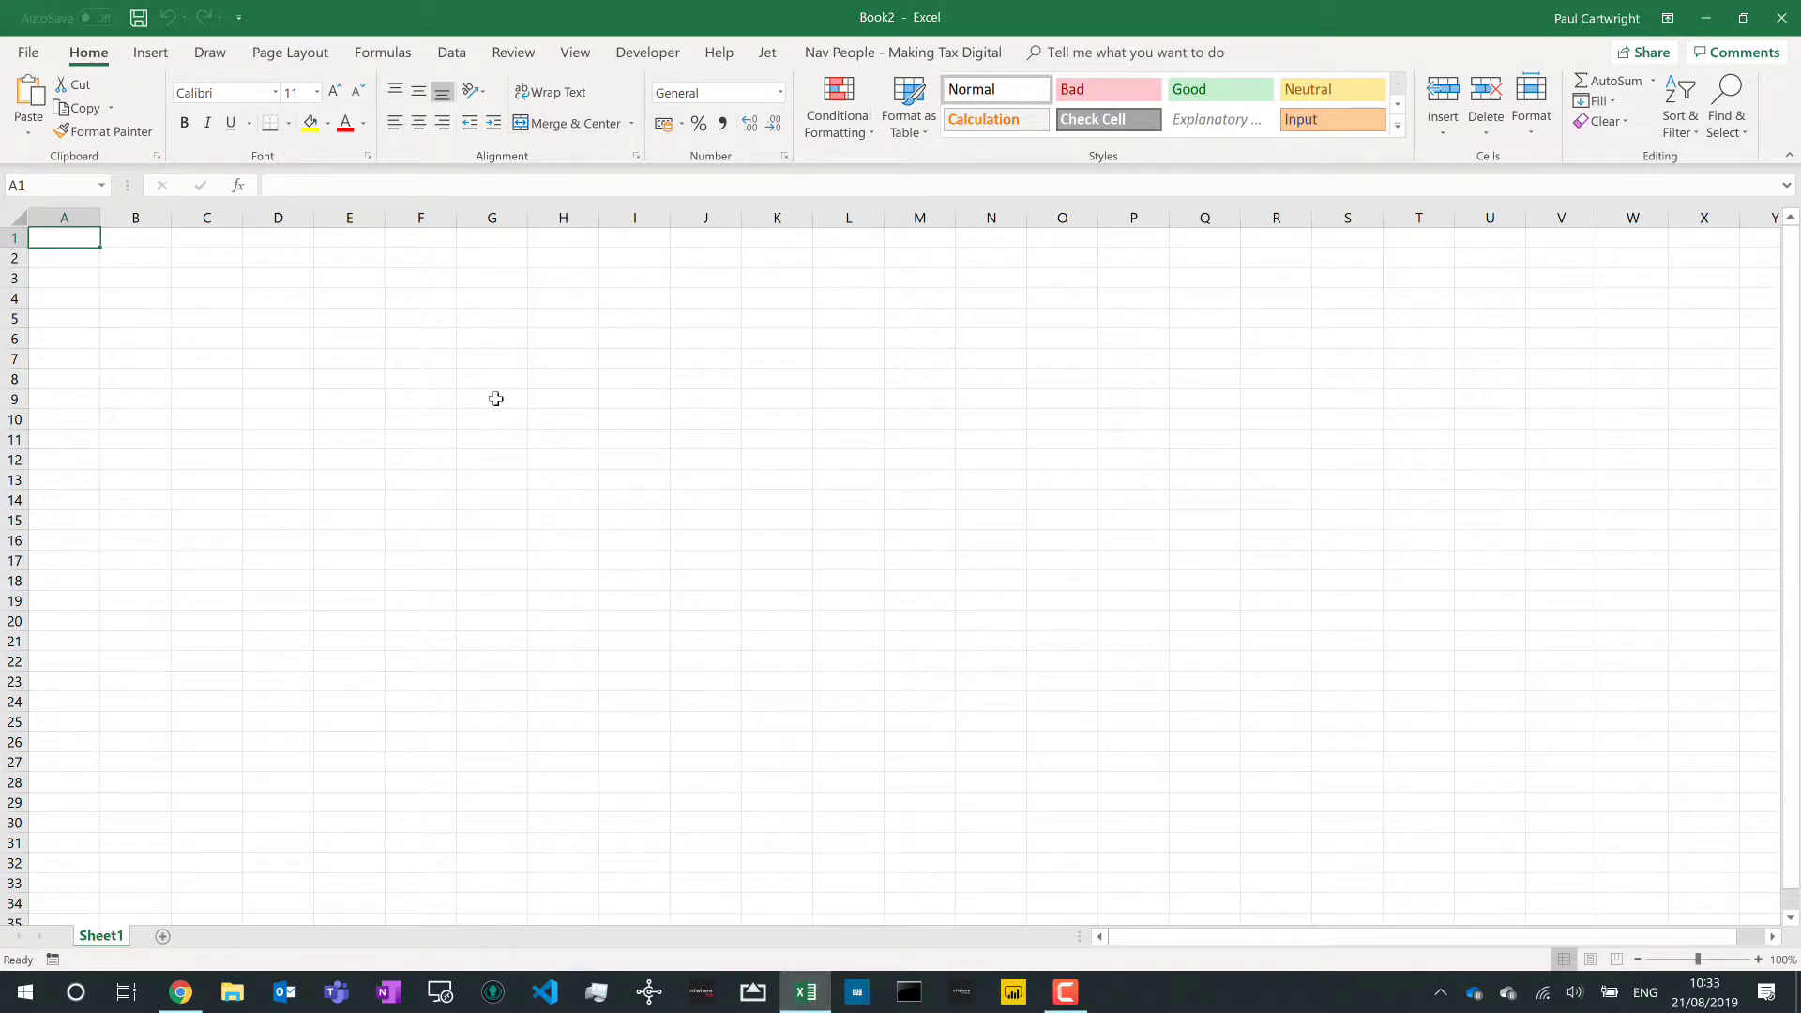
- Open Excel's From OData Feed dialog under Data > Get Data > From Other Sources
{"action": "left_click", "coordinate": [453, 54]}
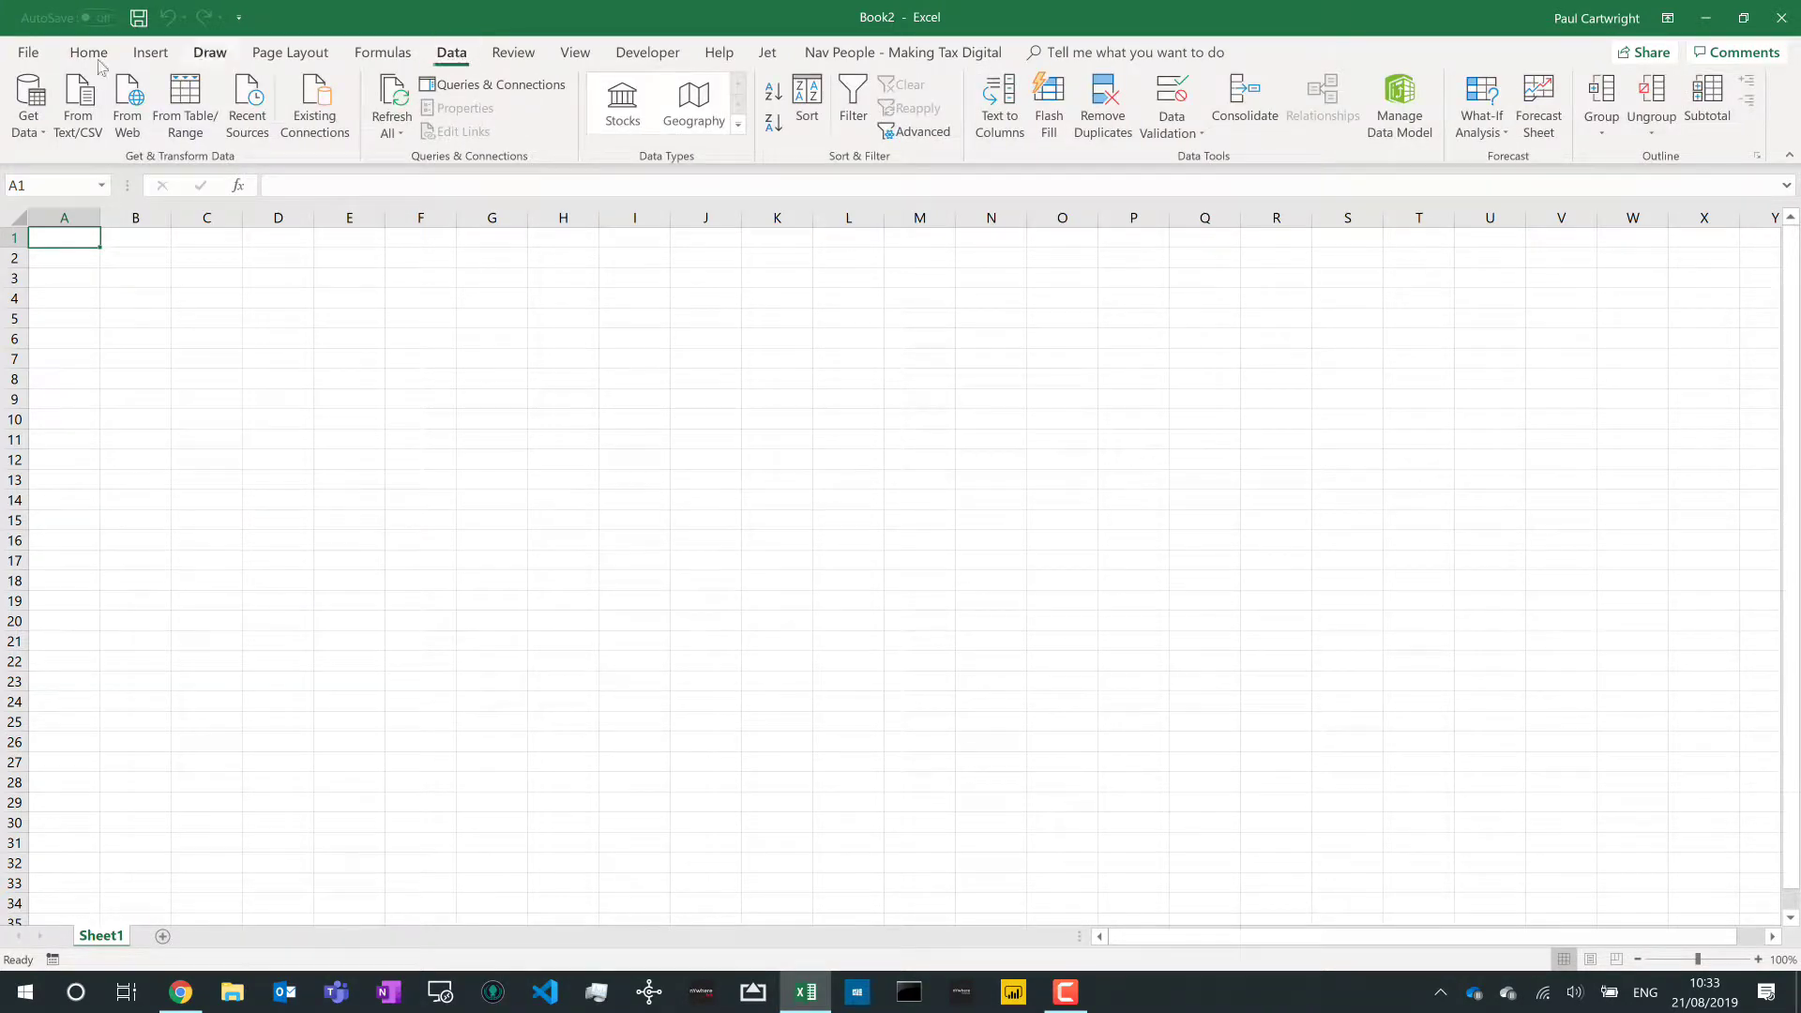
{"action": "left_click", "coordinate": [24, 132]}
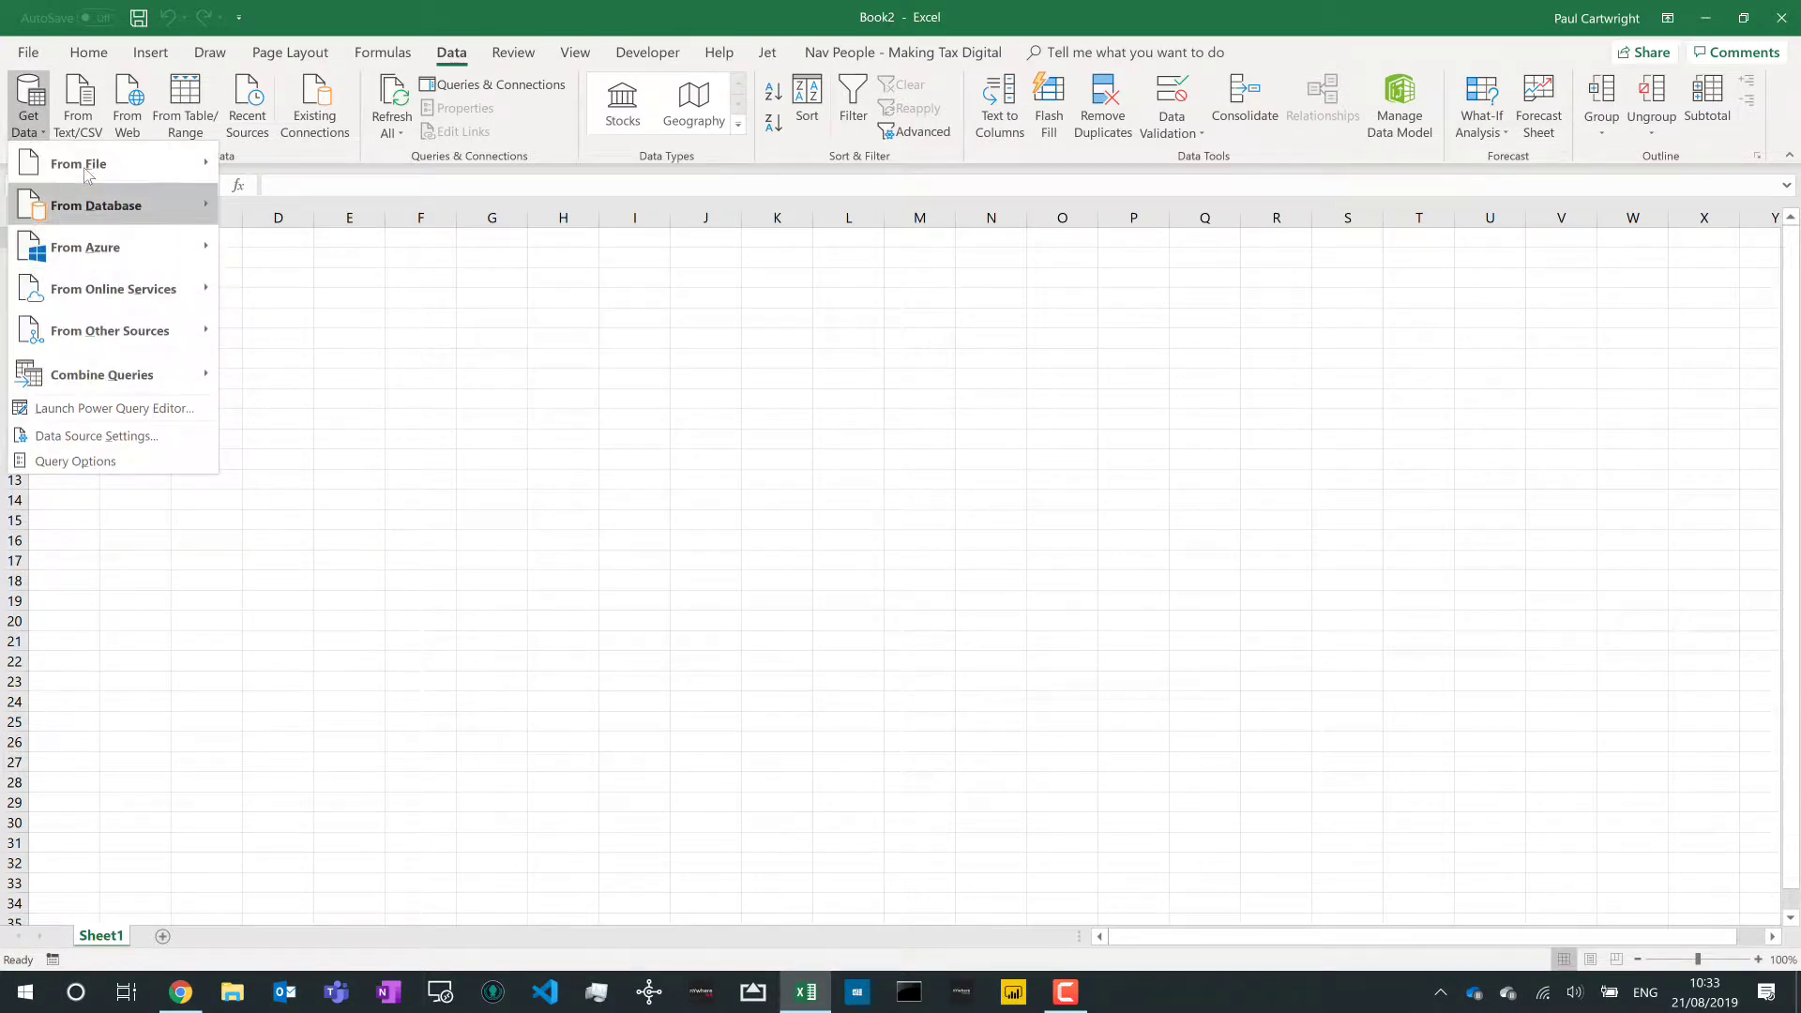
{"action": "mouse_move", "coordinate": [62, 336]}
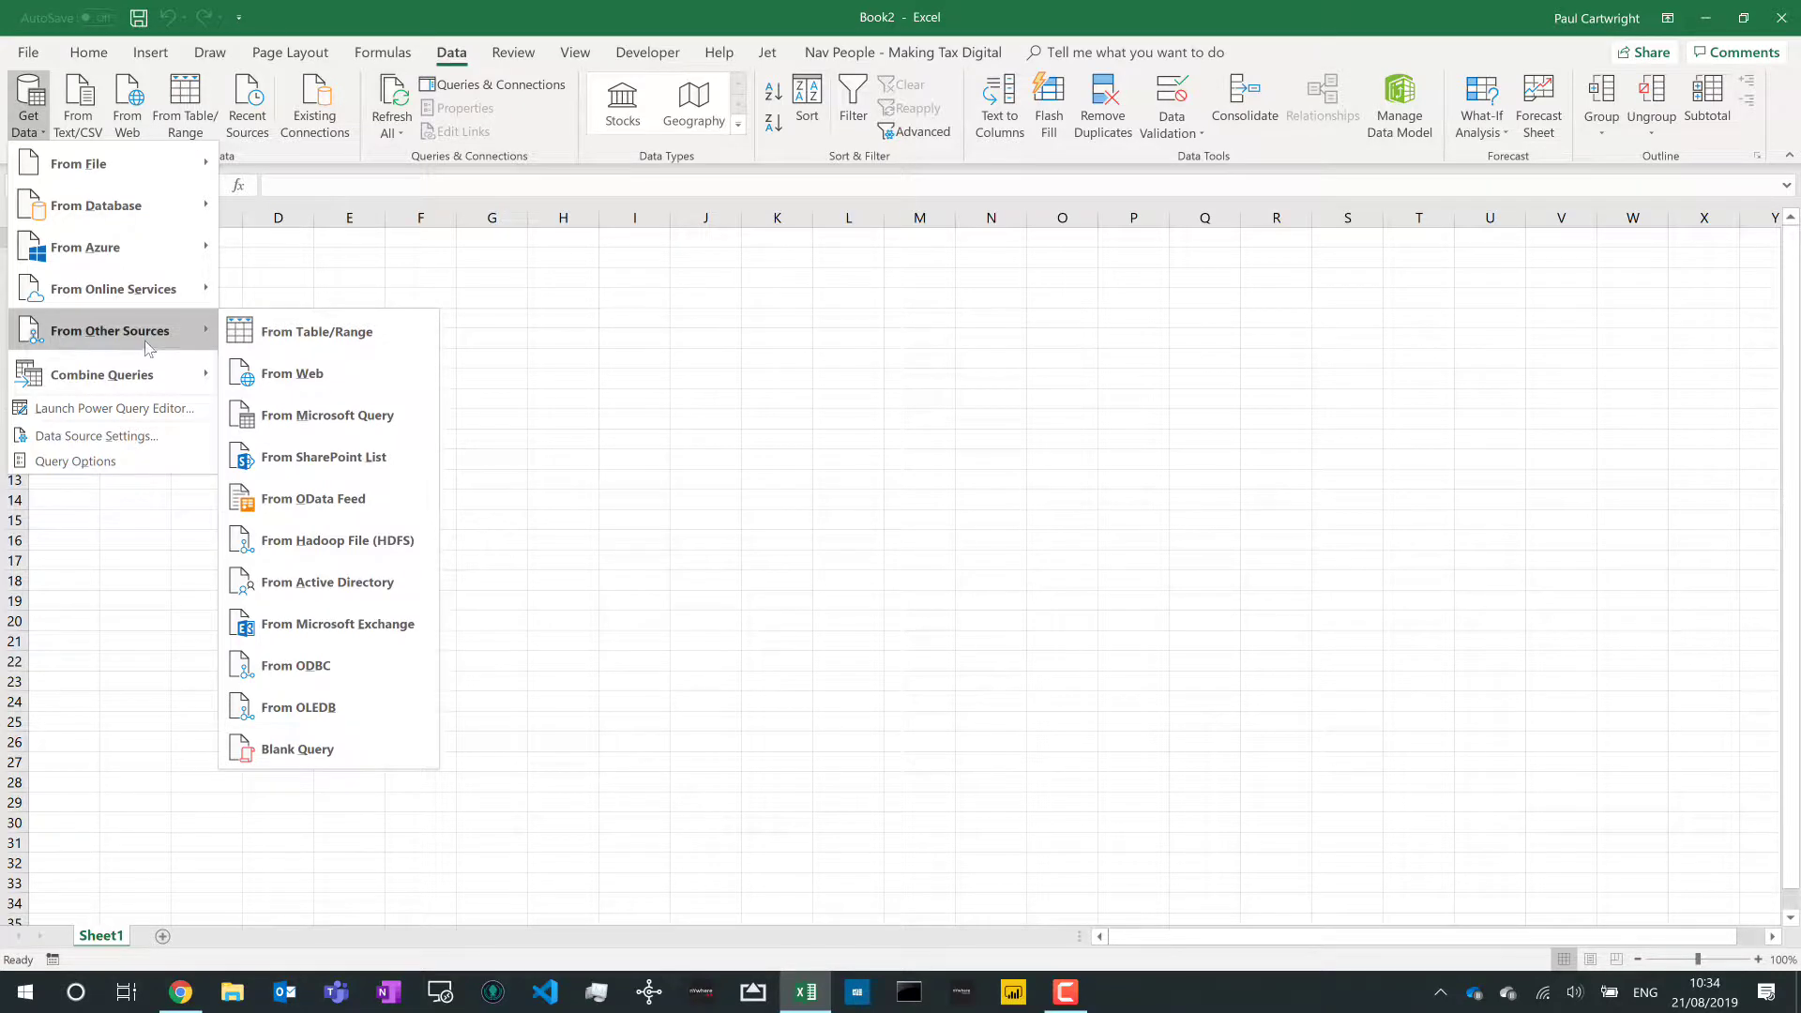
{"action": "left_click", "coordinate": [342, 507]}
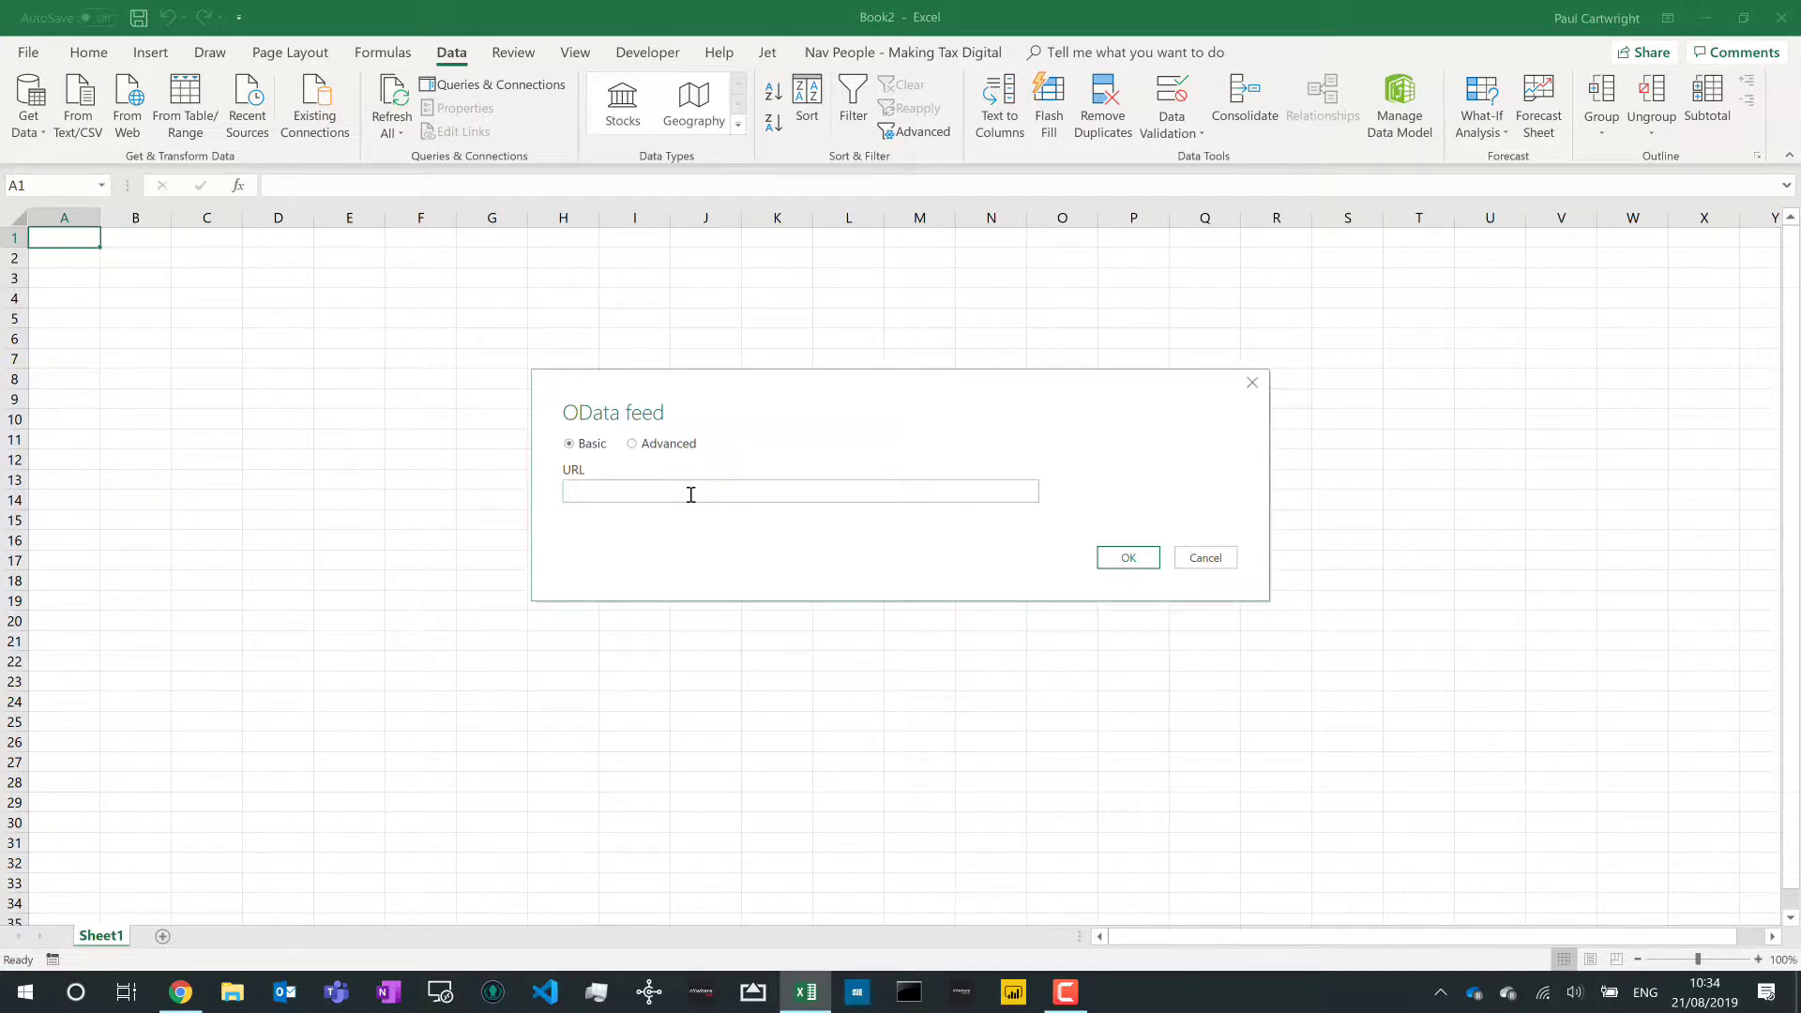
- Paste the Items OData URL and connect with Basic sign-in using the user name and password
{"action": "type", "text": "https://bcdemo:7048/NAV/OData/Company('CRONUS%20UK%20Ltd.')/Items"}
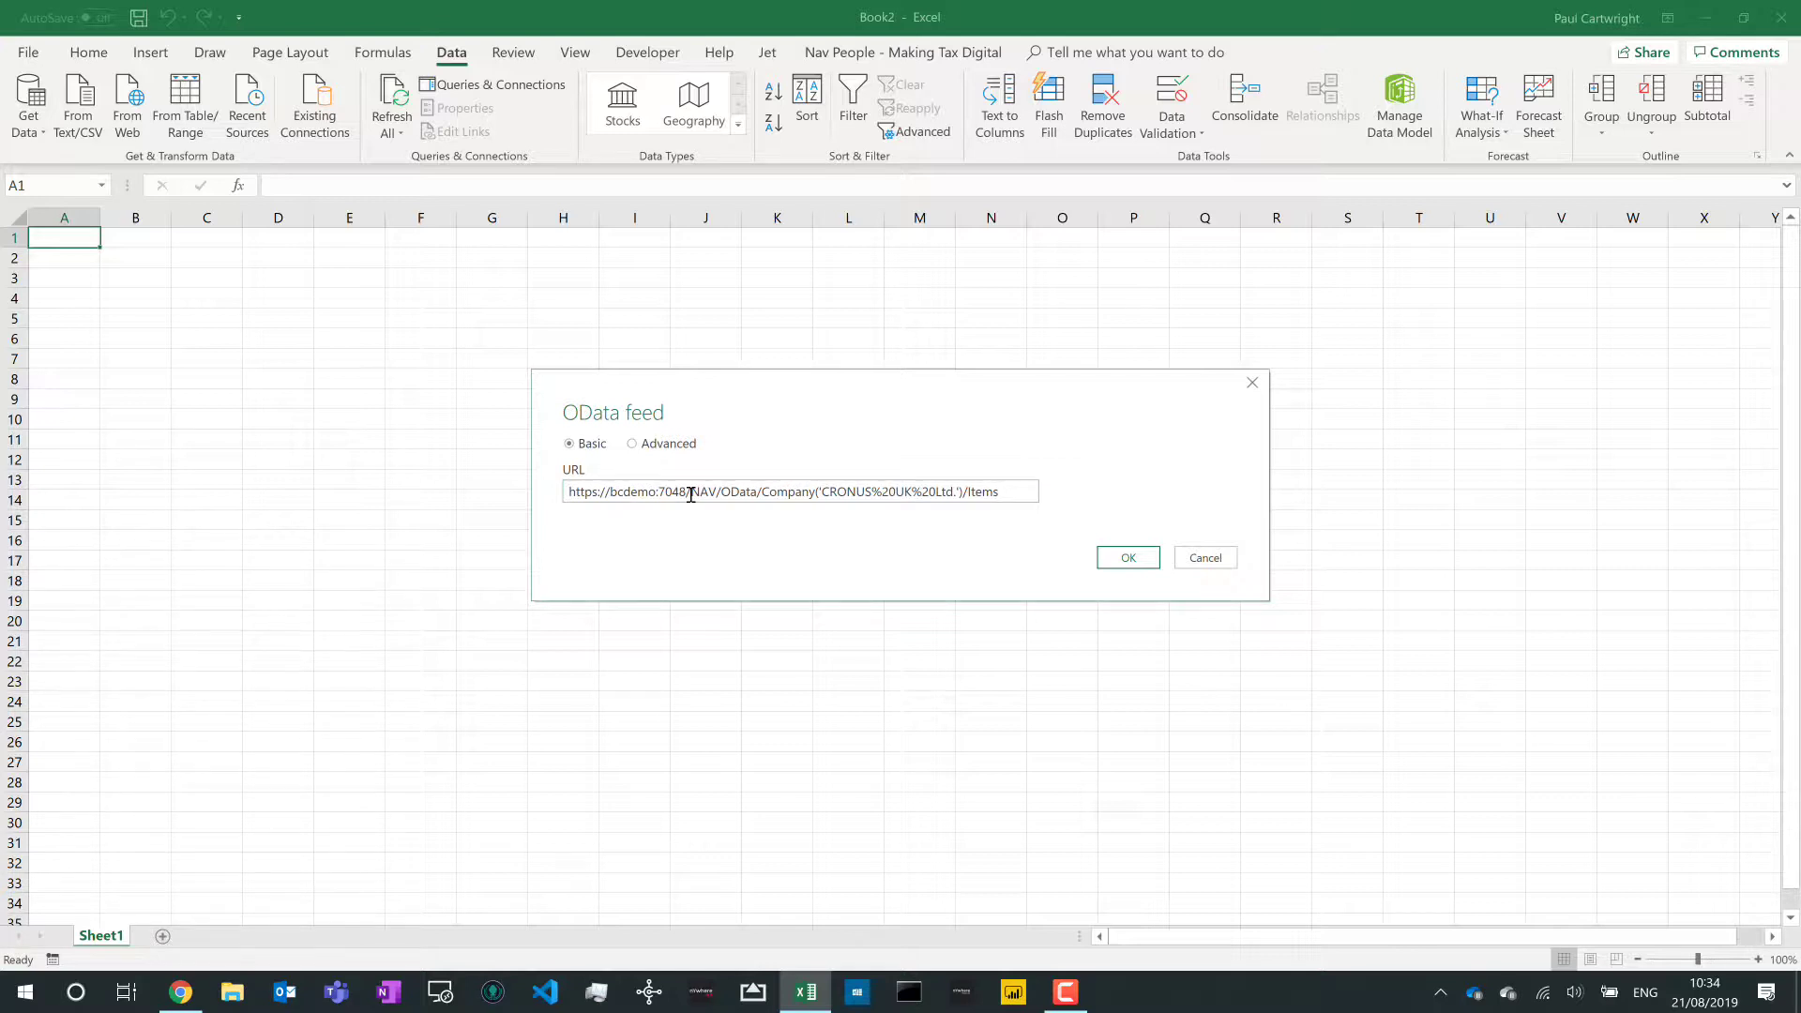
{"action": "left_click", "coordinate": [1122, 558]}
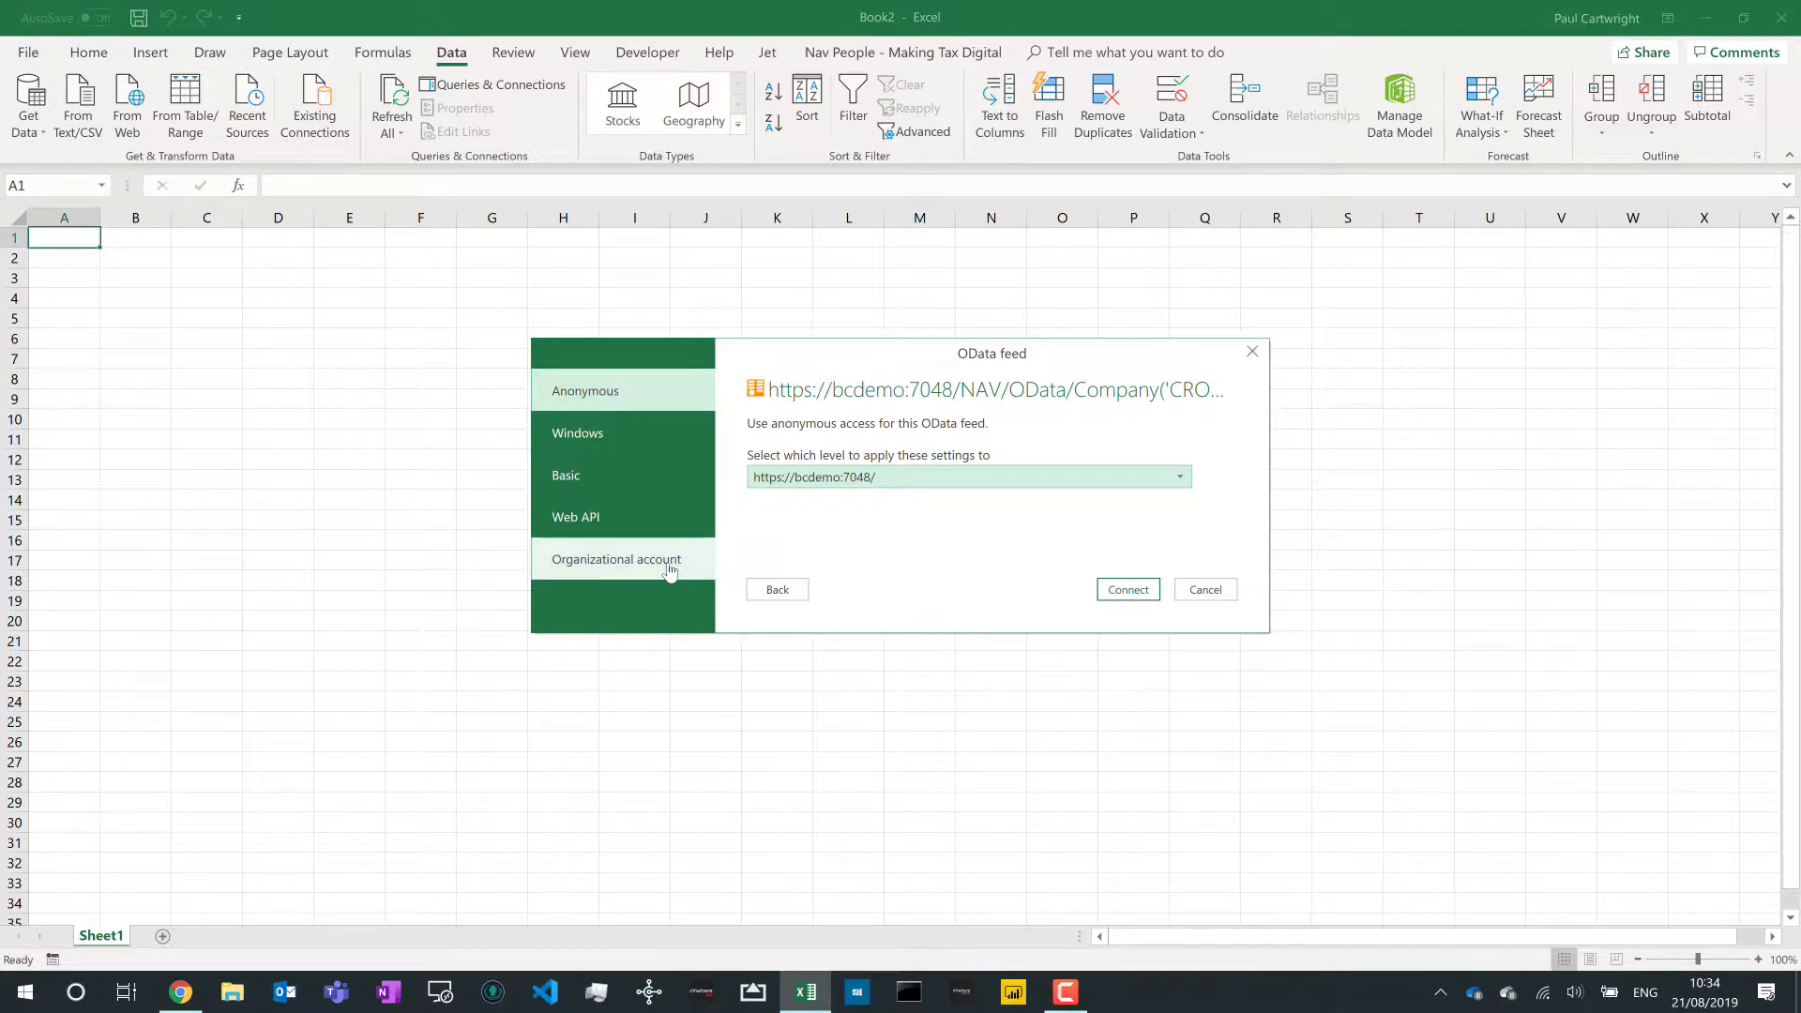
{"action": "left_click", "coordinate": [655, 483]}
{"action": "type", "text": "demo"}
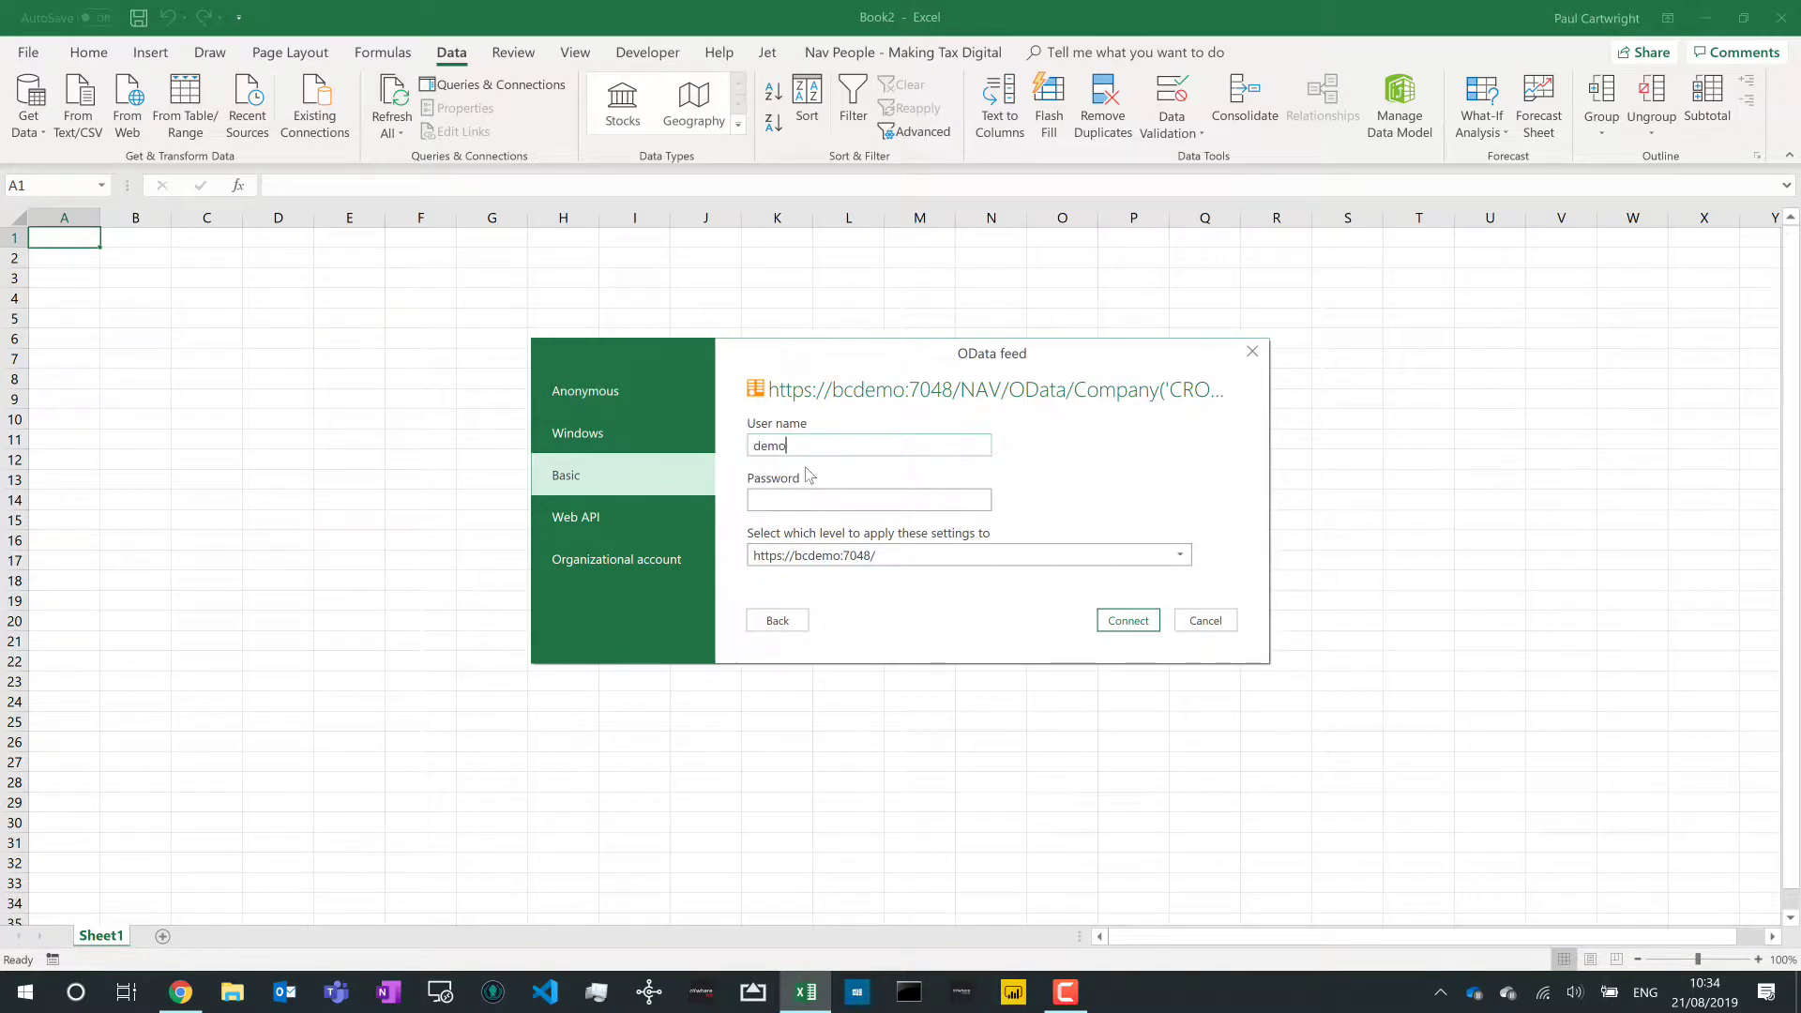
{"action": "type", "text": "demo"}
{"action": "left_click", "coordinate": [1126, 623]}
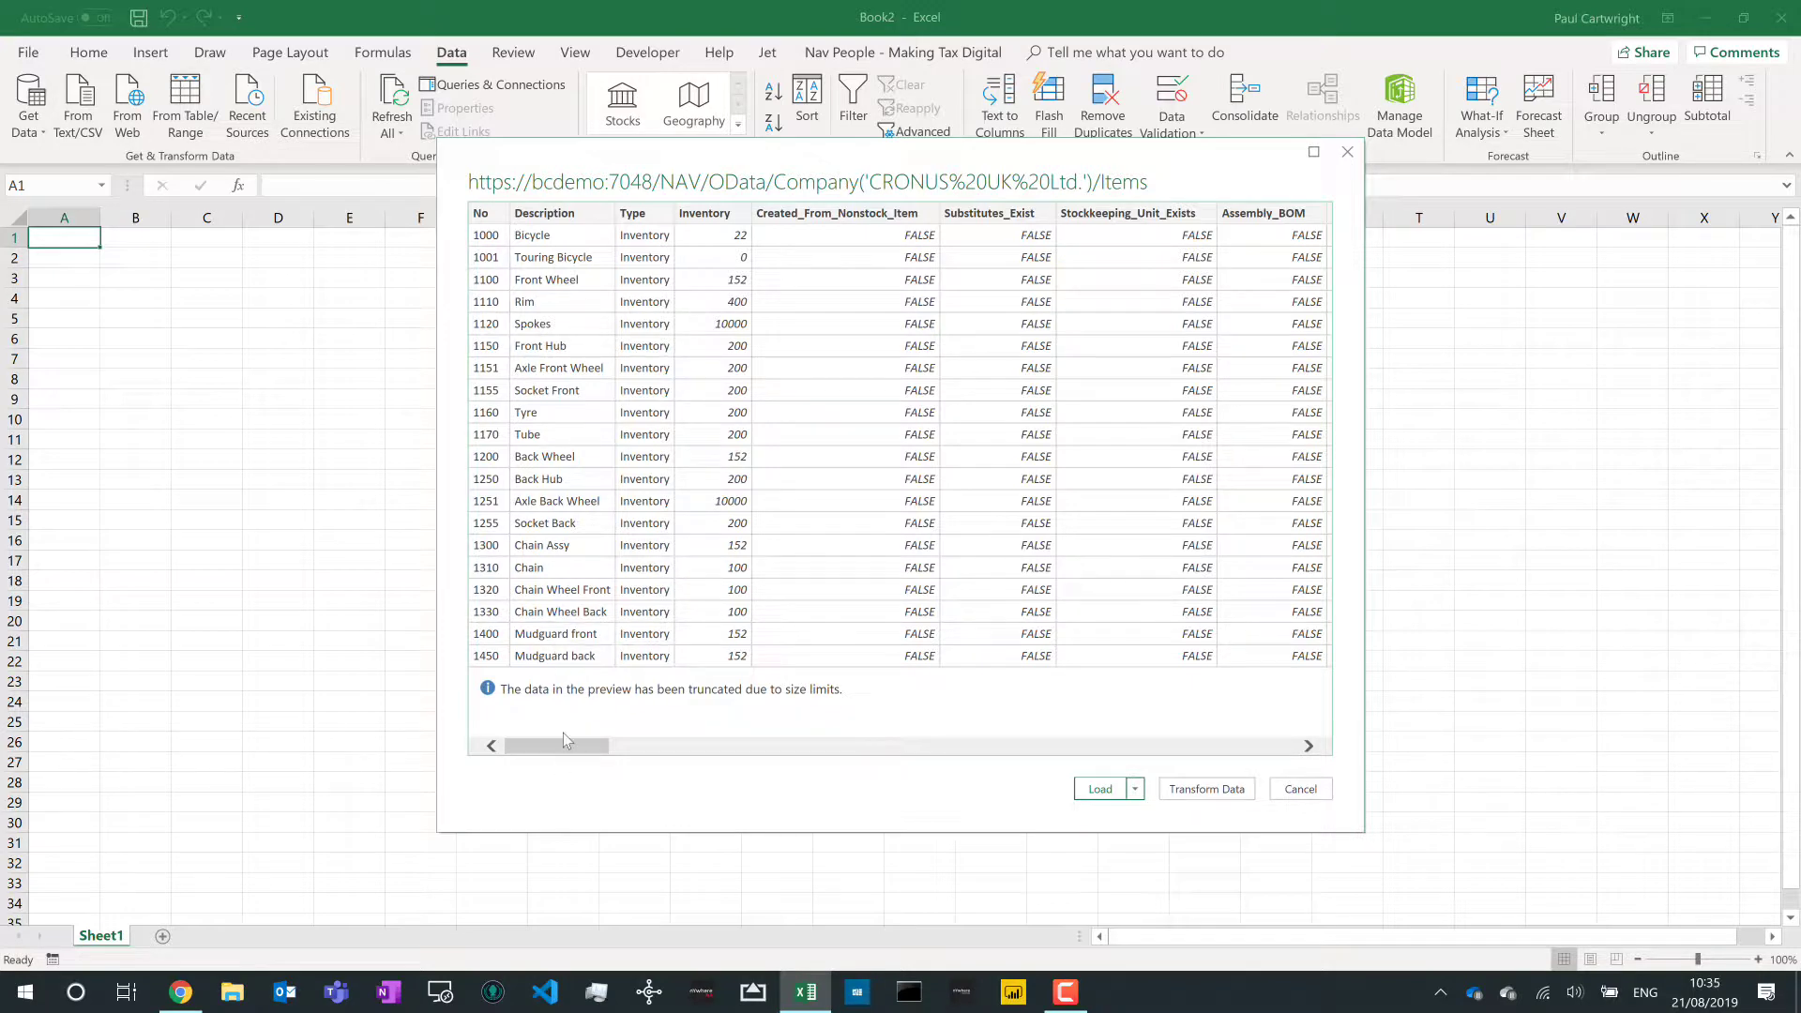
- Load the previewed Items feed onto new Sheet2 as a 225-row Query1 table
{"action": "mouse_move", "coordinate": [576, 745]}
{"action": "left_mouse_down"}
{"action": "mouse_move", "coordinate": [858, 758]}
{"action": "mouse_move", "coordinate": [1278, 733]}
{"action": "mouse_move", "coordinate": [607, 752]}
{"action": "left_mouse_up"}
{"action": "left_click", "coordinate": [1109, 790]}
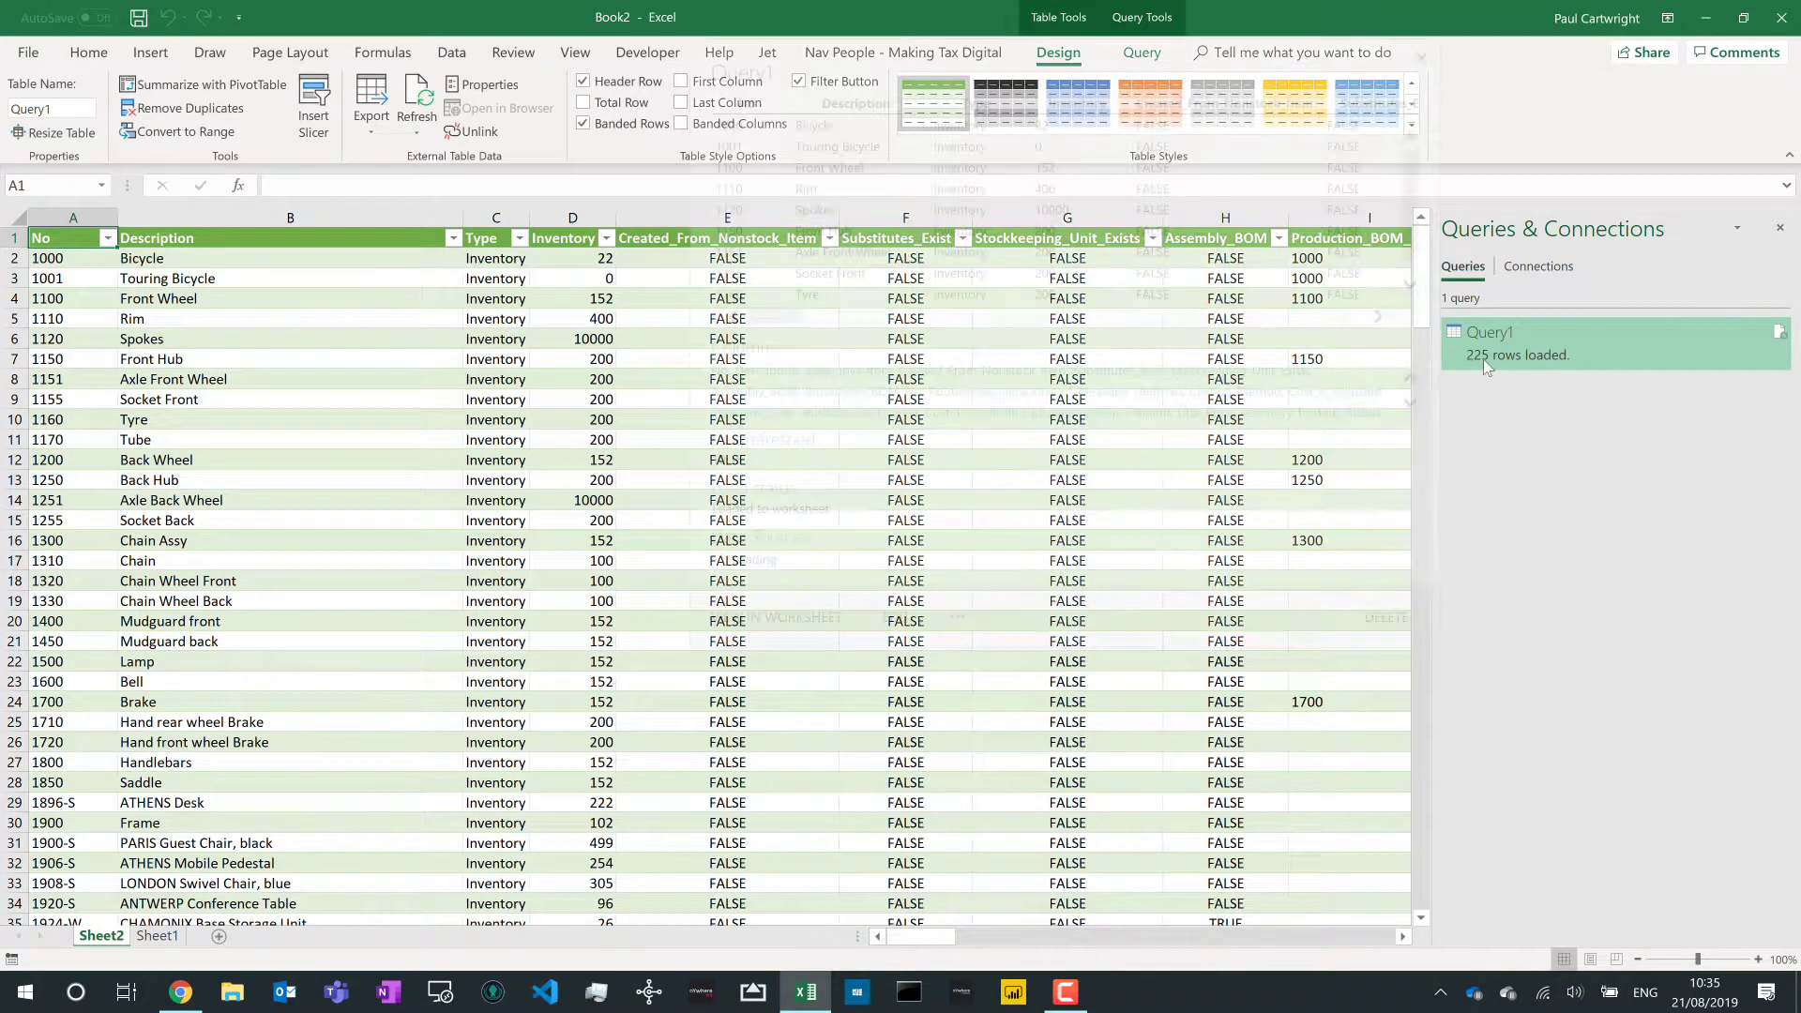
- Check the connections list, then refresh the Items table from Business Central
{"action": "mouse_move", "coordinate": [1484, 360]}
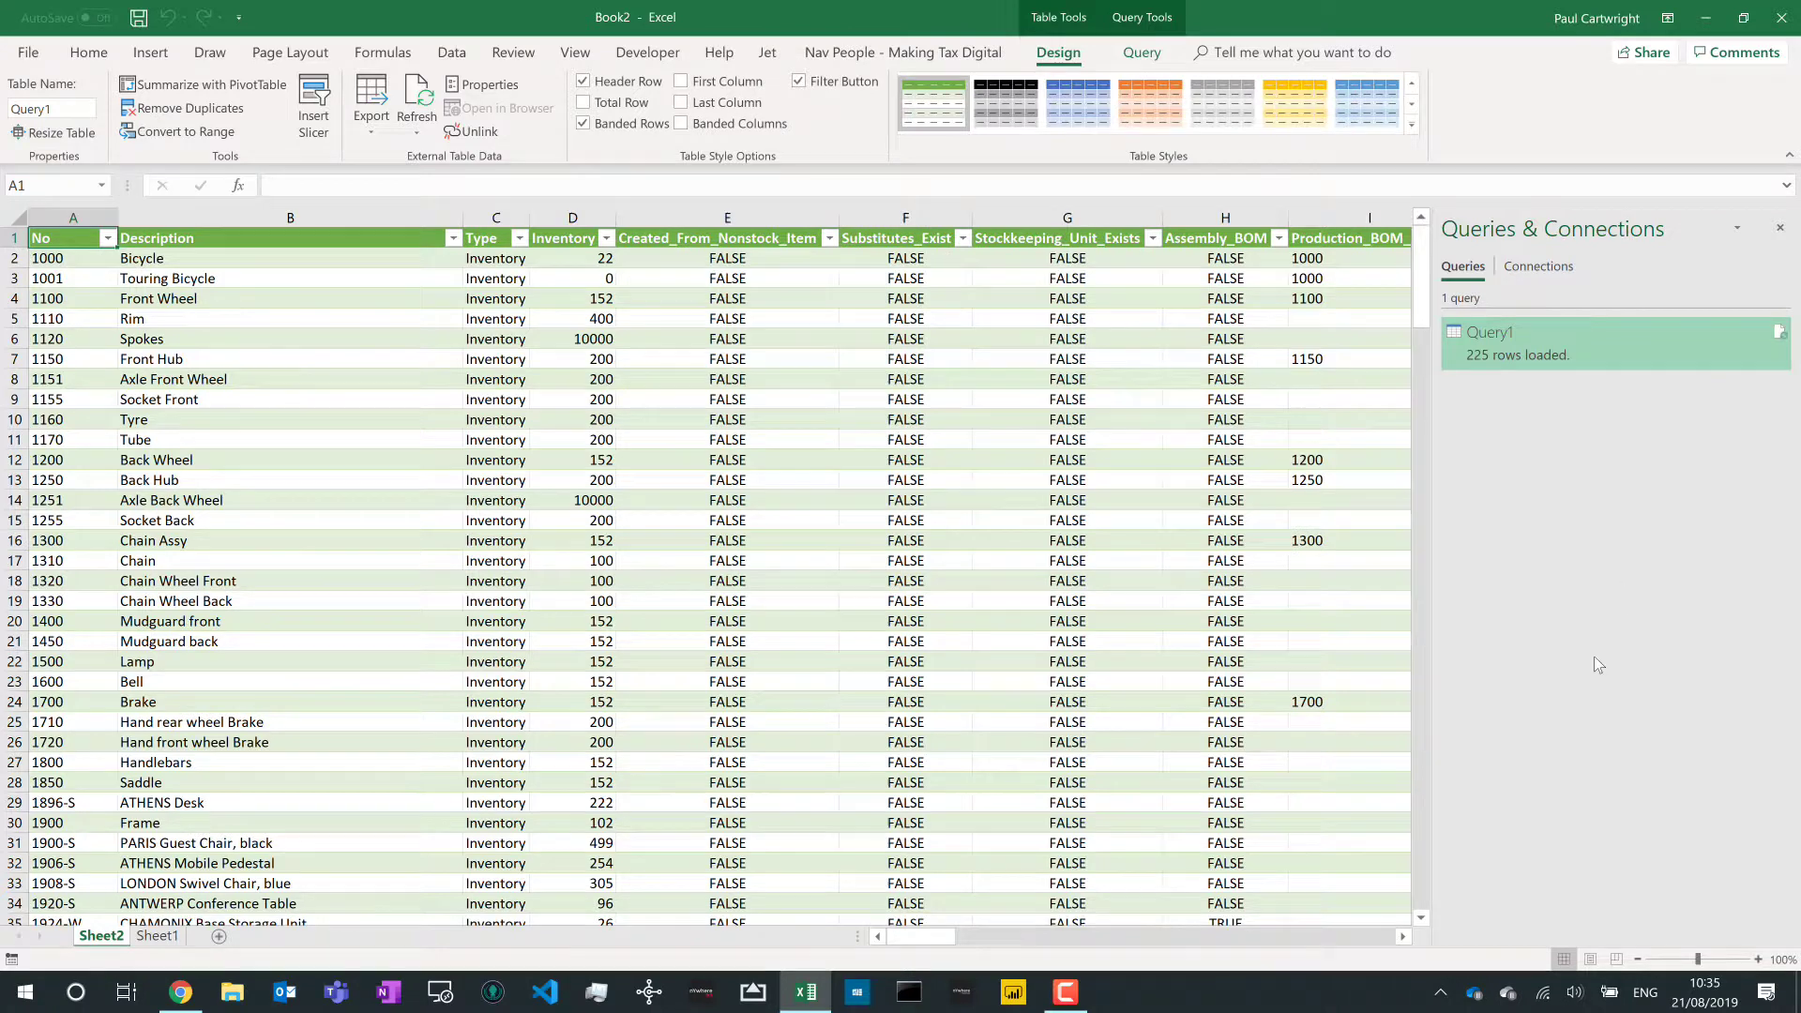
{"action": "left_click", "coordinate": [1538, 268]}
{"action": "left_click", "coordinate": [1464, 267]}
{"action": "right_click", "coordinate": [829, 301]}
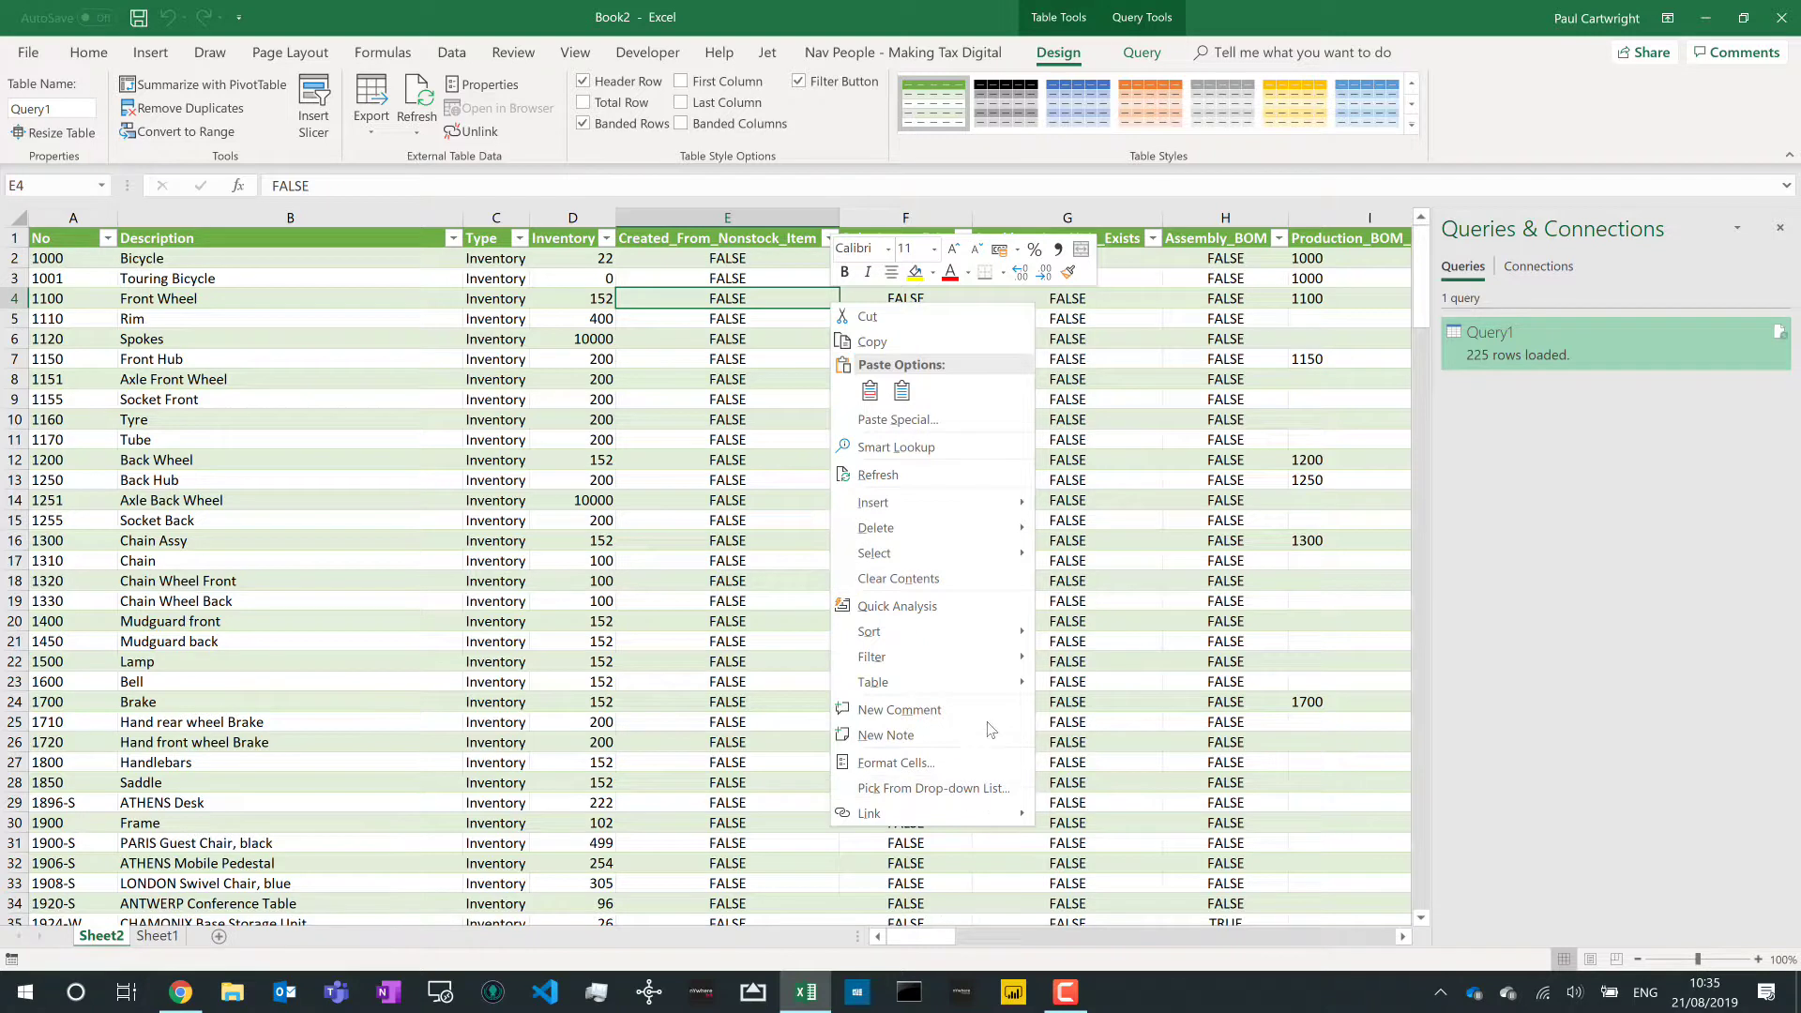
{"action": "mouse_move", "coordinate": [957, 685]}
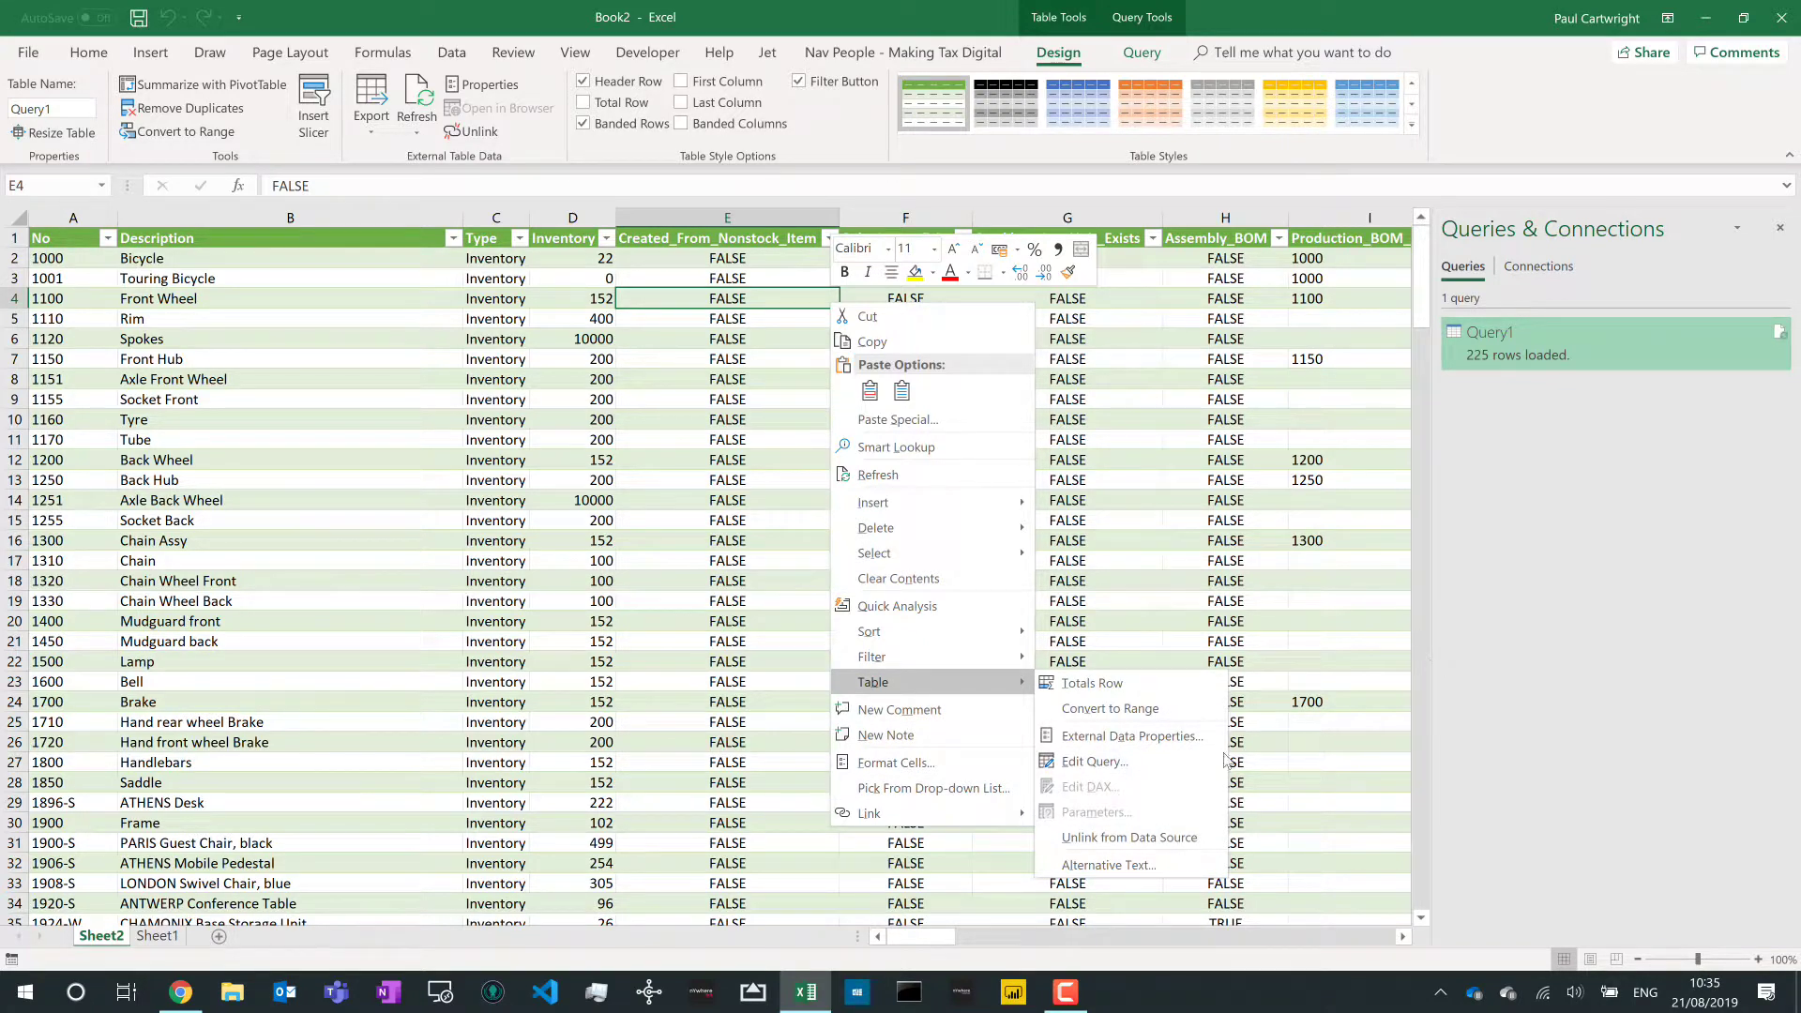
{"action": "left_click", "coordinate": [959, 477]}
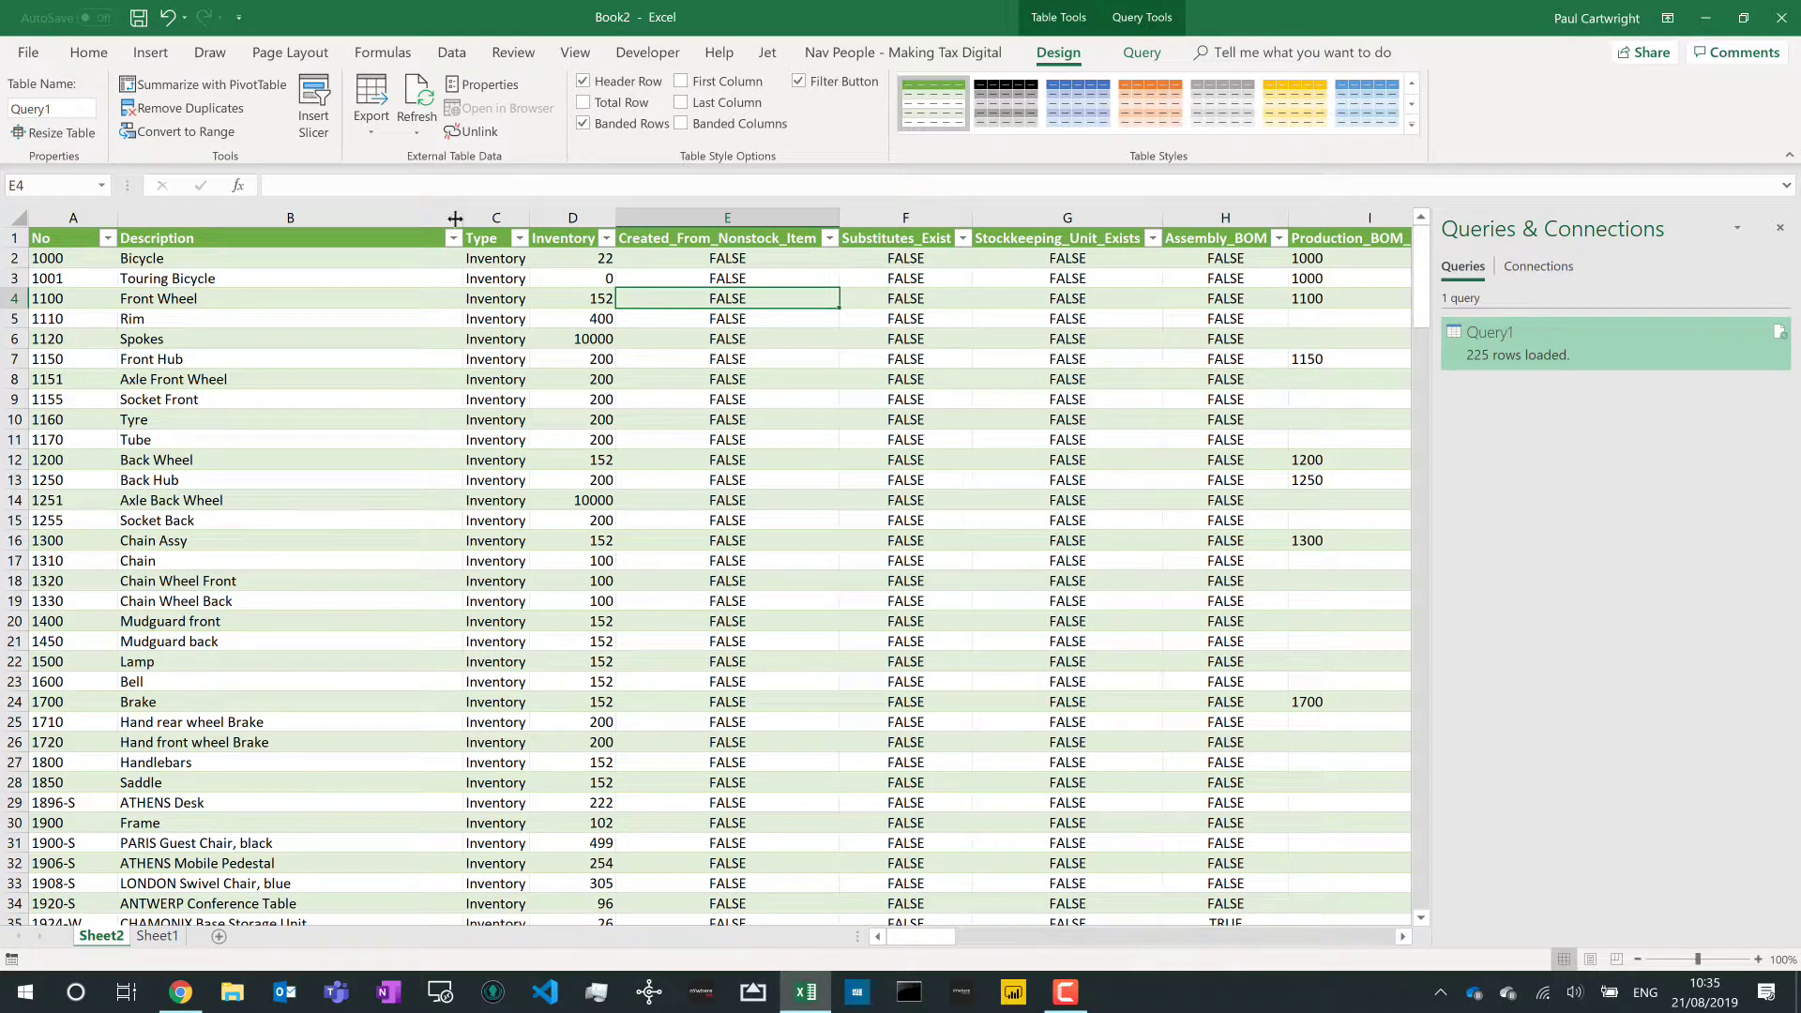
- Inspect the refreshed Spokes and Inventory values and close the Queries & Connections pane
{"action": "left_click", "coordinate": [291, 347]}
{"action": "key", "text": "Right"}
{"action": "key", "text": "Right"}
{"action": "key", "text": "Right"}
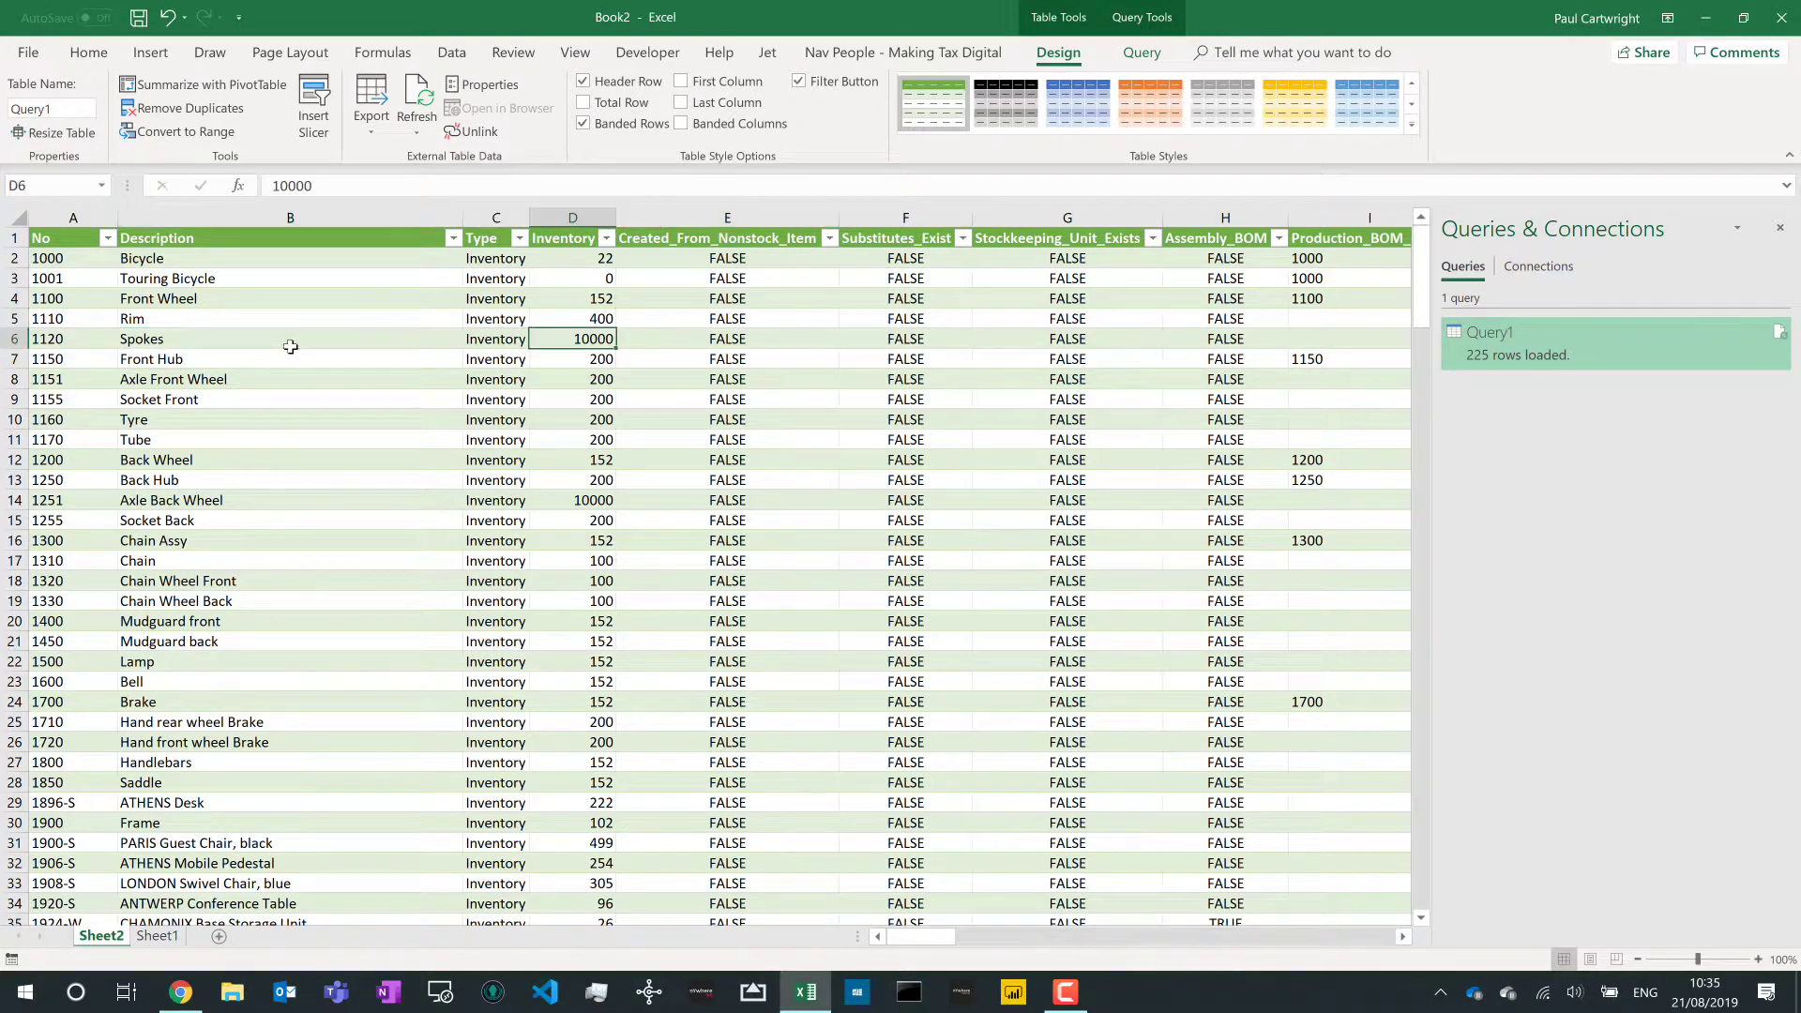
{"action": "key", "text": "Left"}
{"action": "key", "text": "Left"}
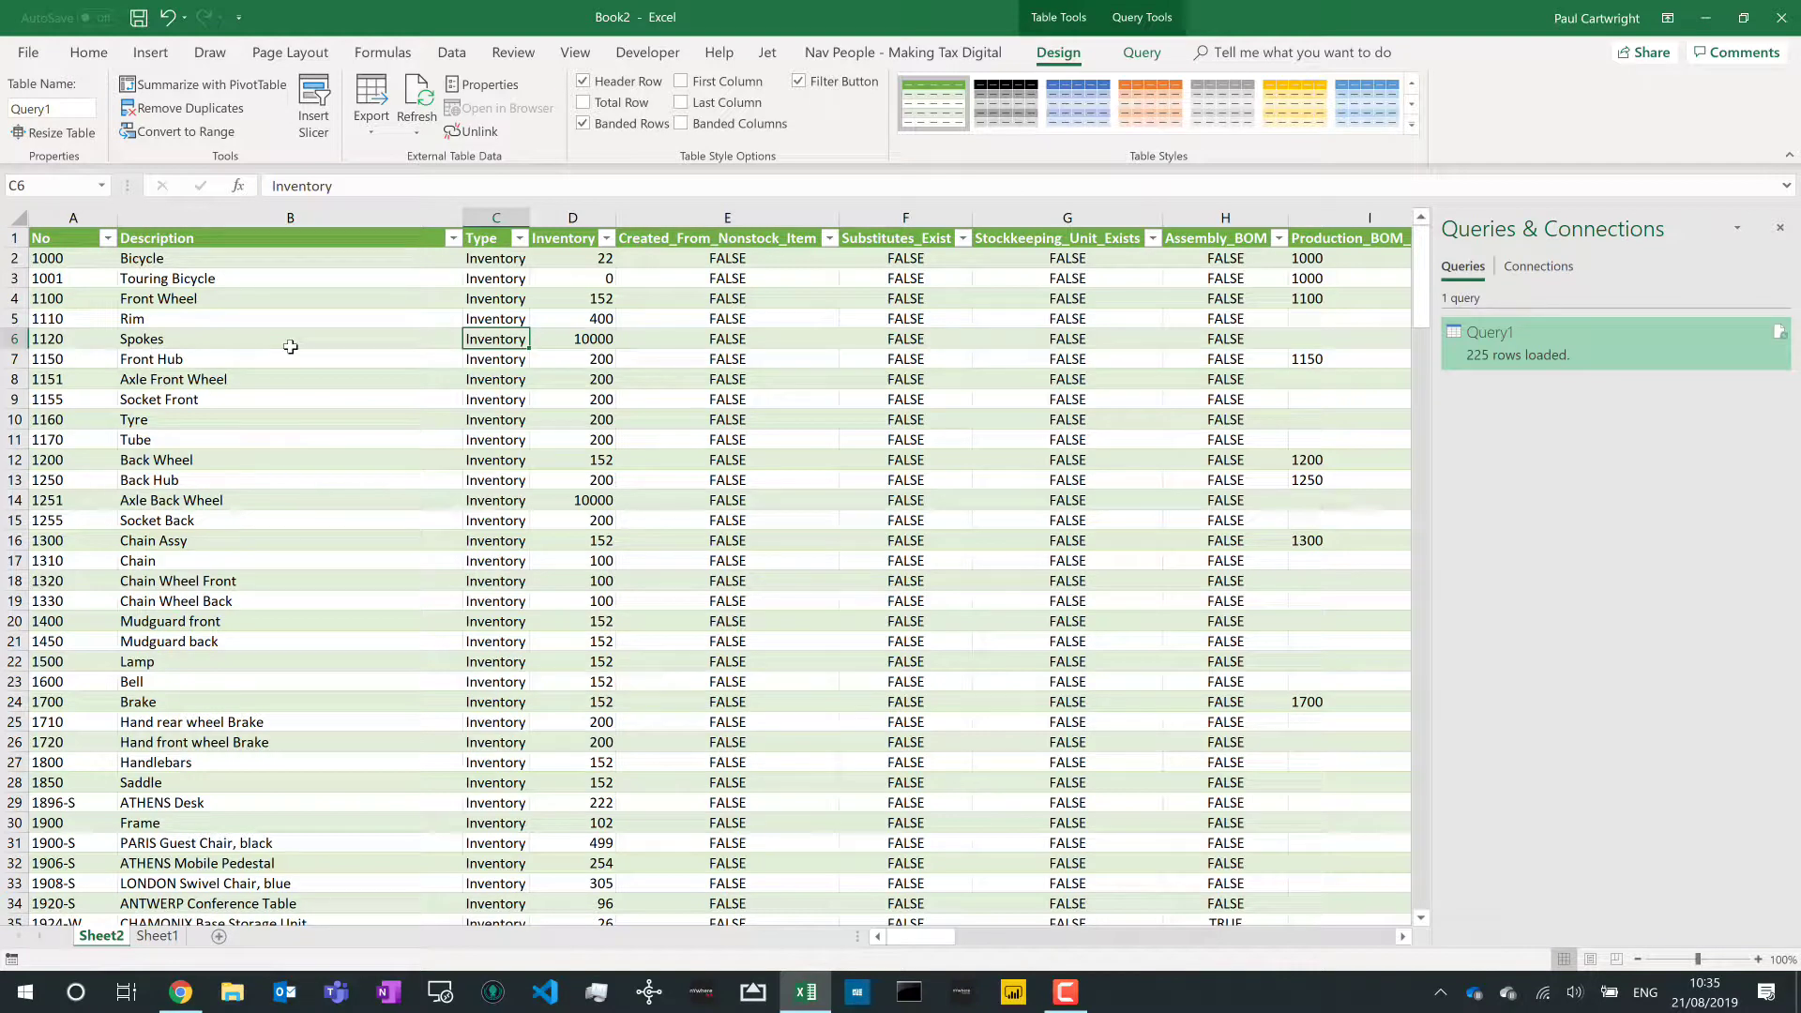
{"action": "left_click", "coordinate": [1781, 232]}
{"action": "left_click", "coordinate": [618, 523]}
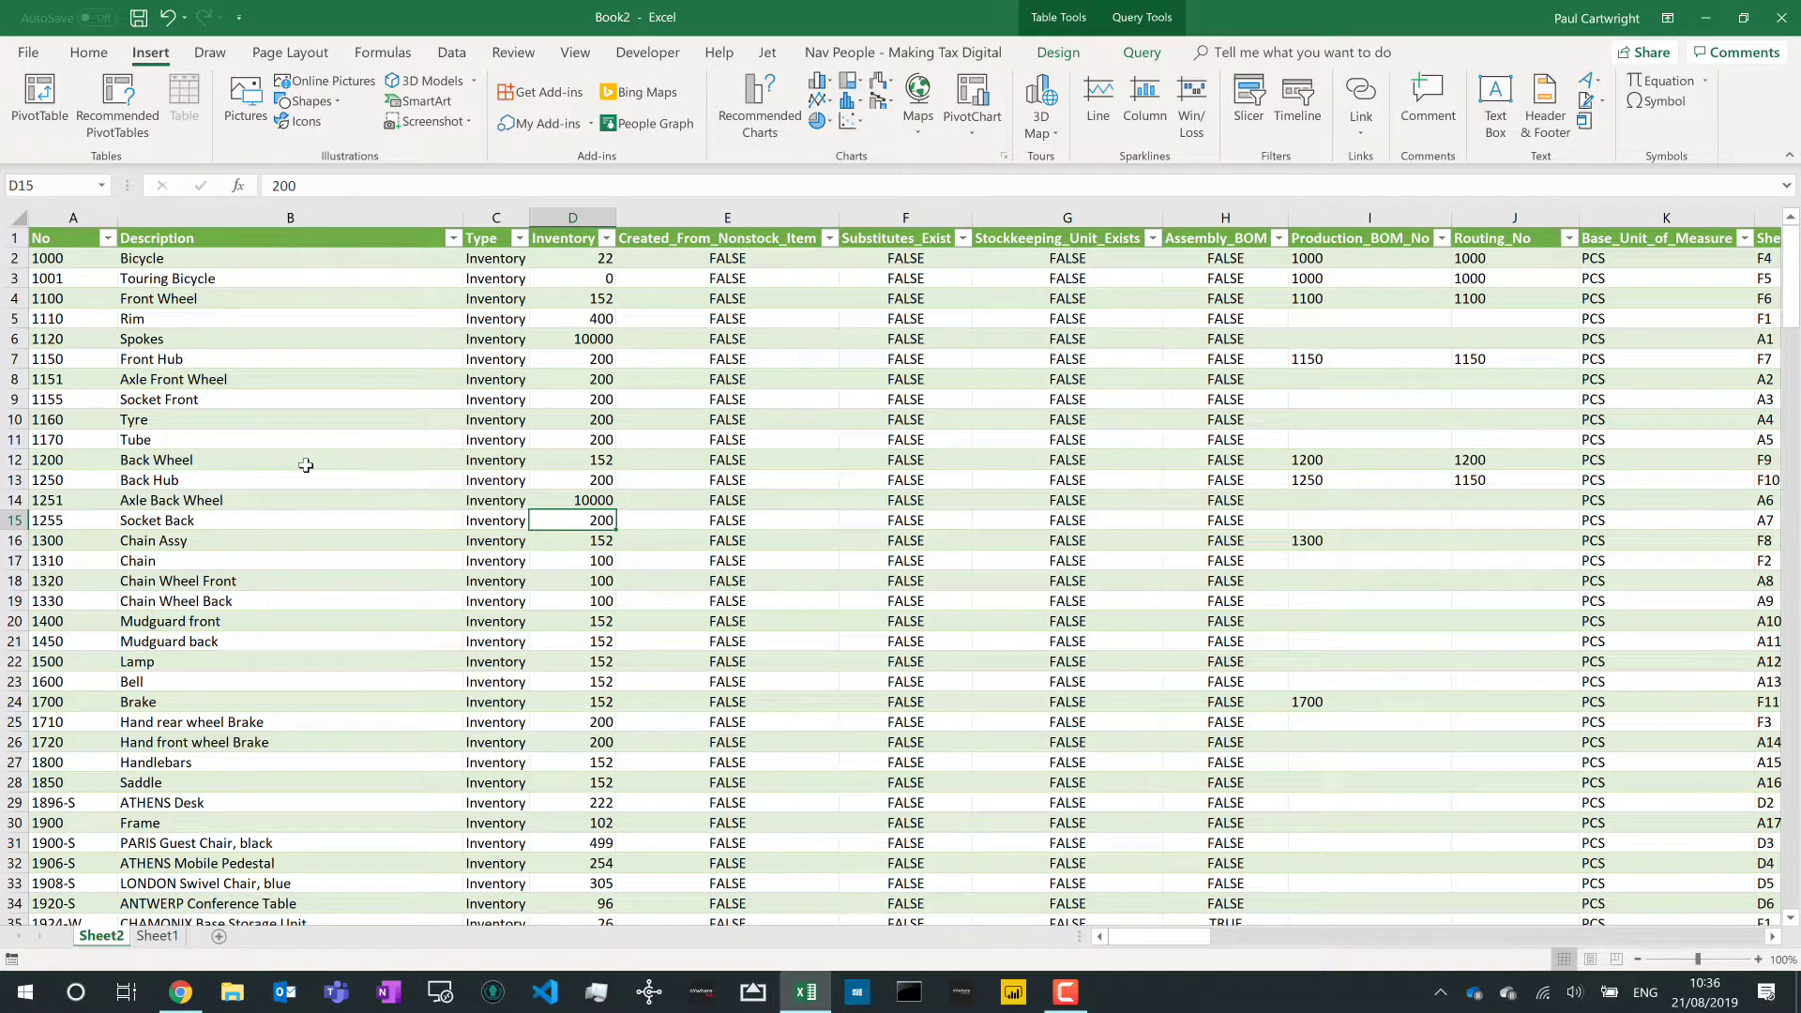
- Insert PivotTable1 from the Query1 items table on new worksheet Sheet3
{"action": "left_click", "coordinate": [268, 424]}
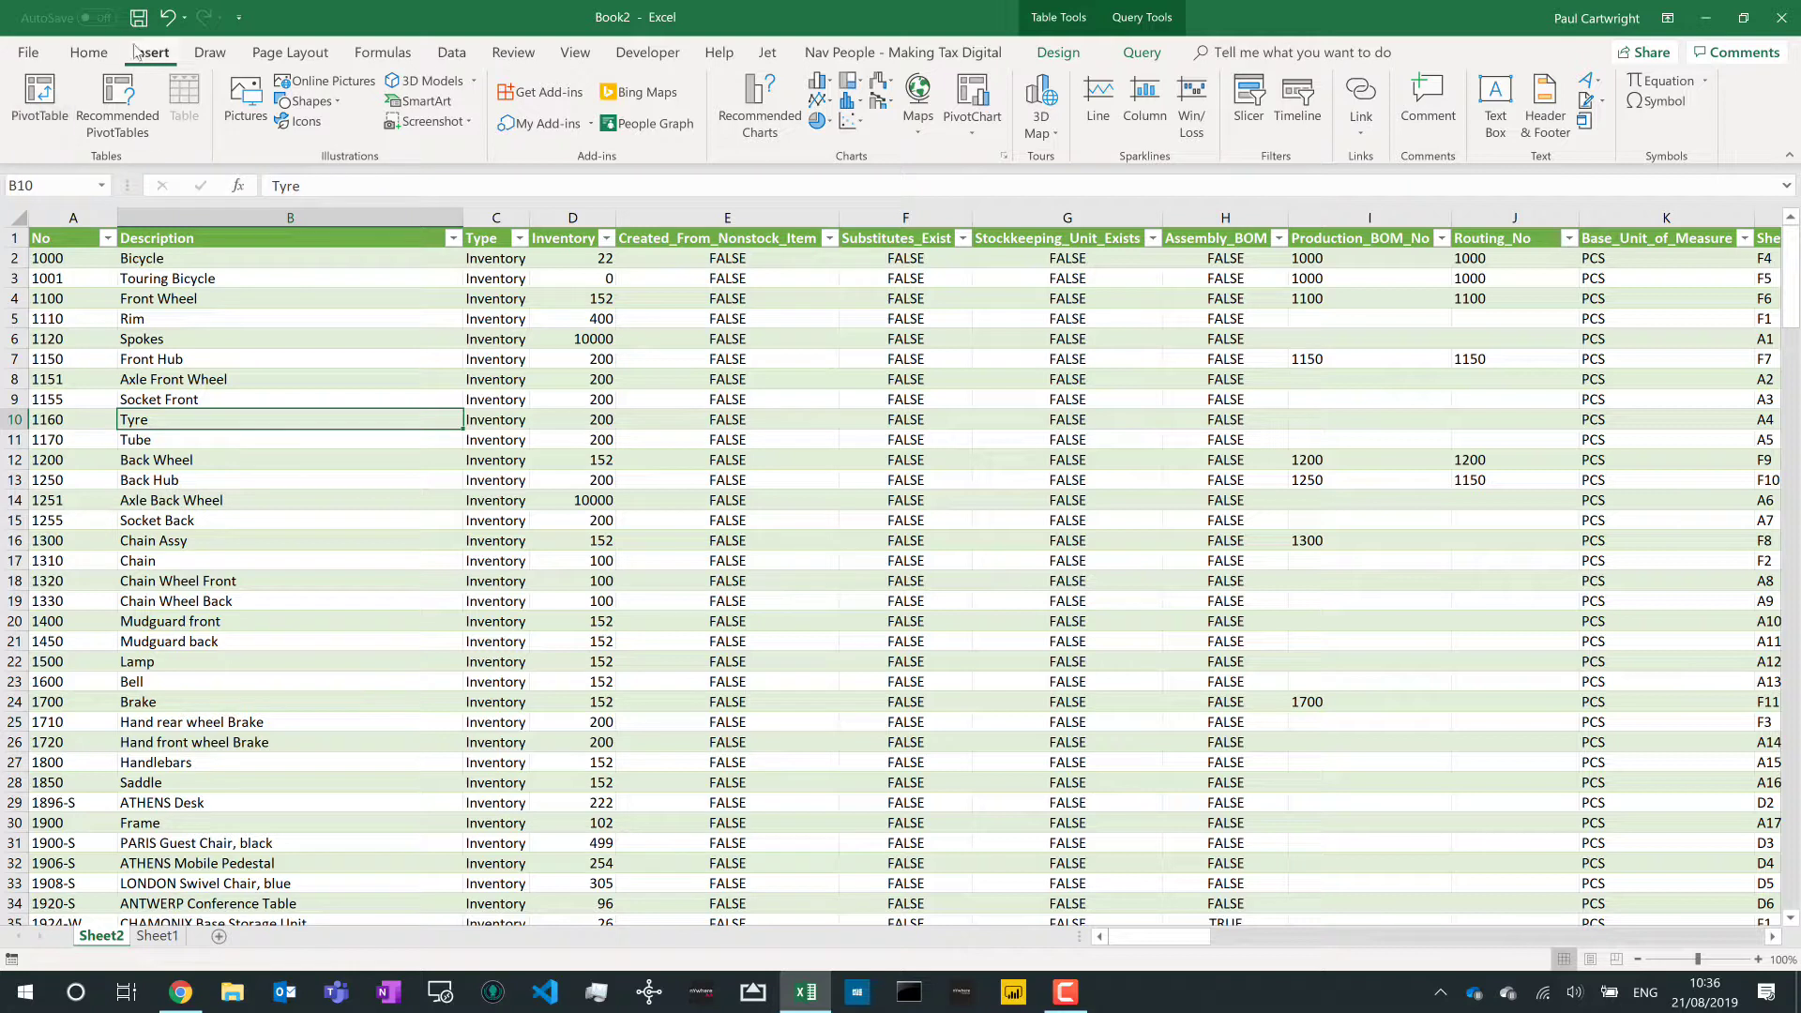
{"action": "left_click", "coordinate": [45, 94]}
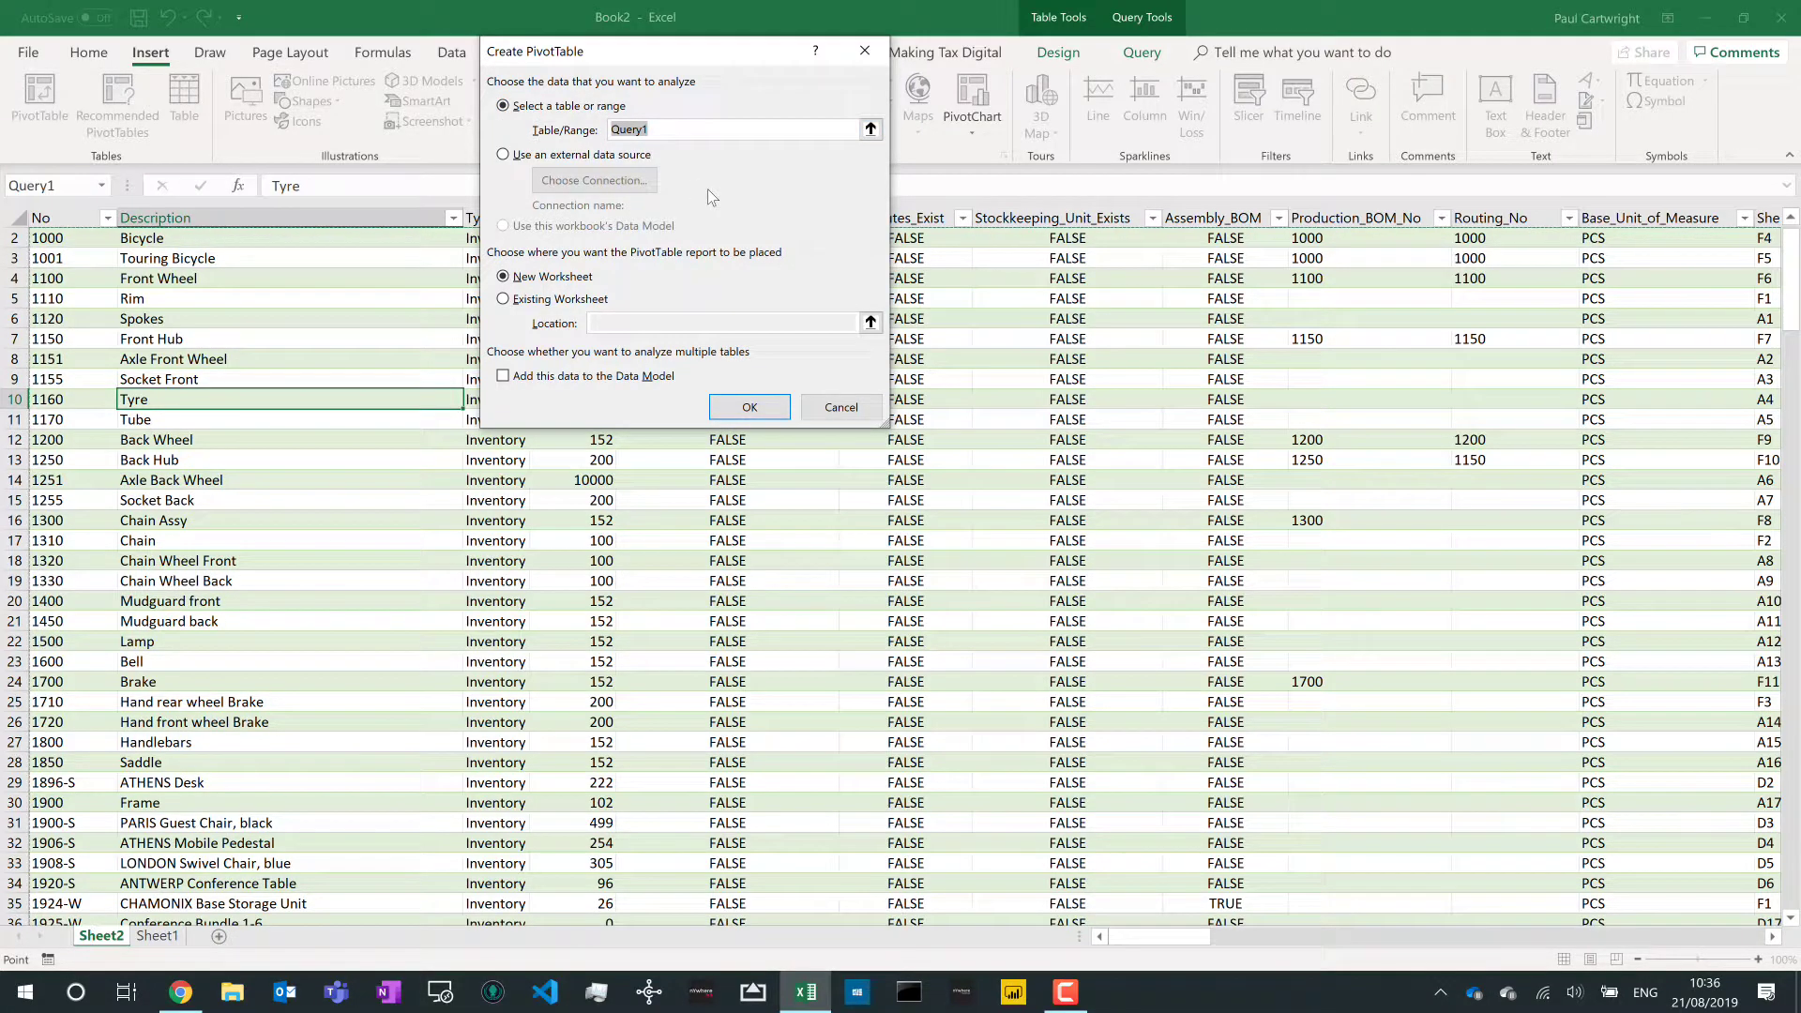
{"action": "left_click", "coordinate": [751, 408]}
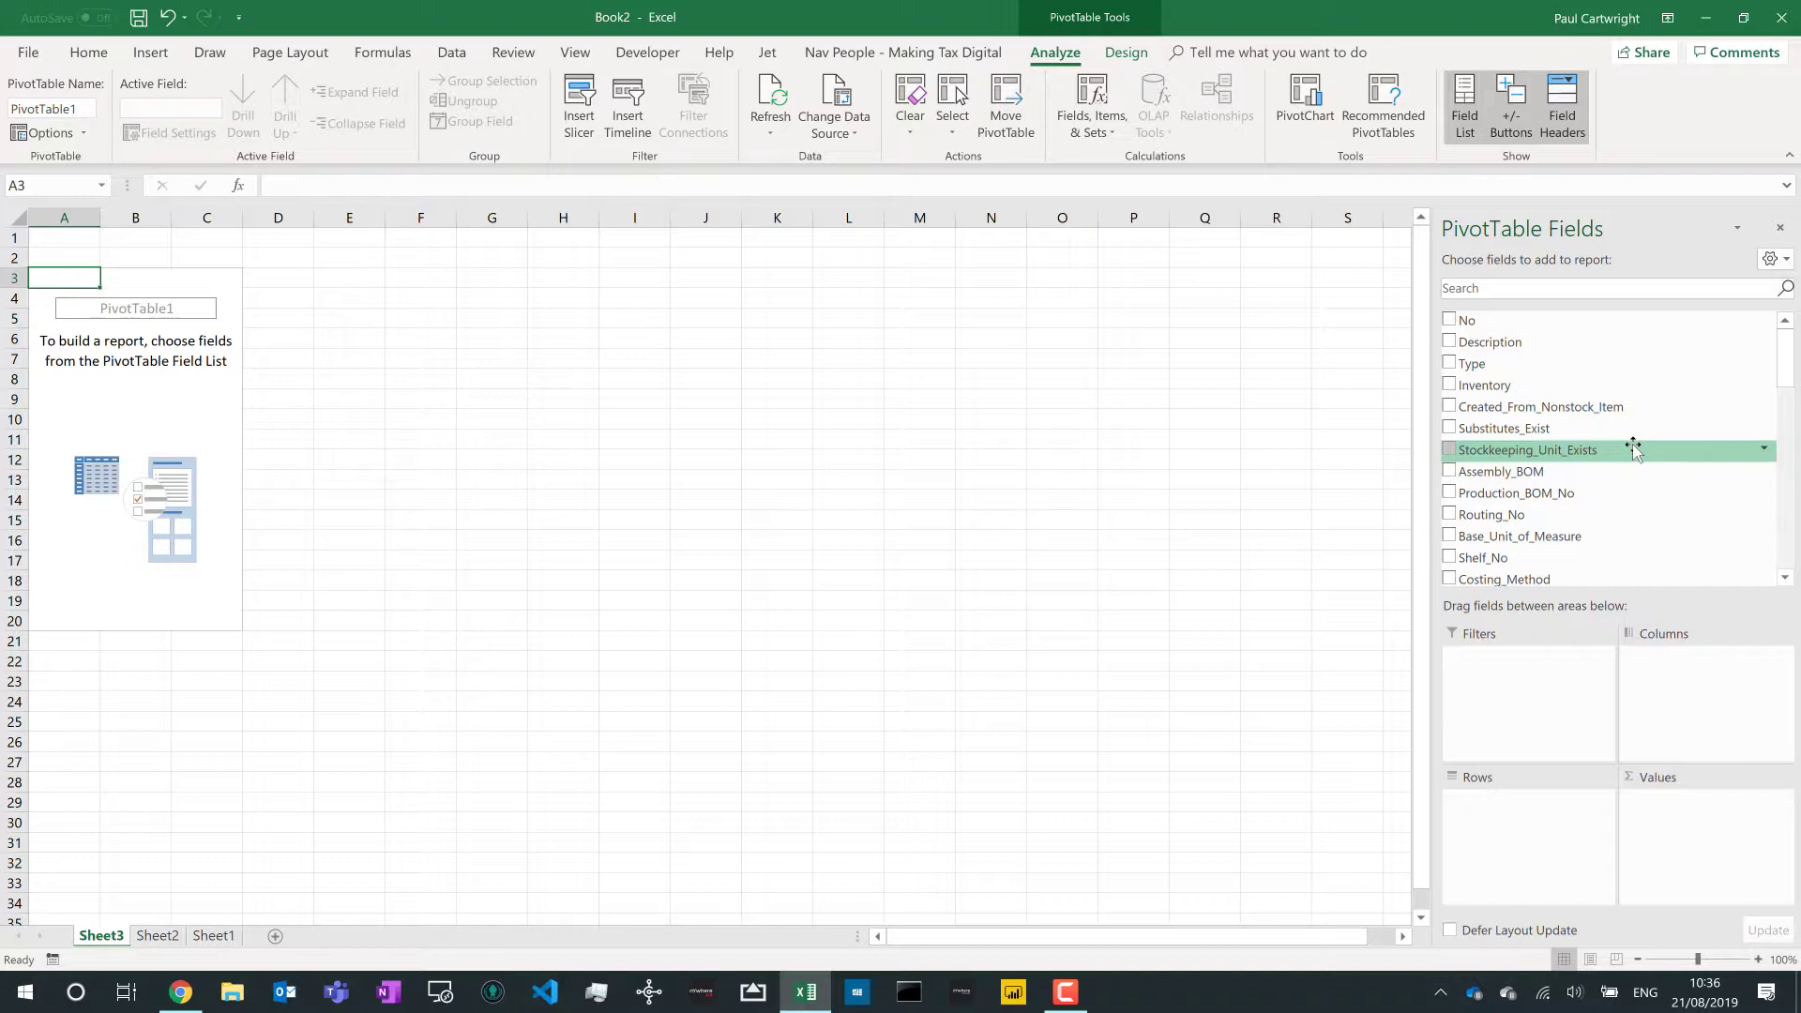
- Add Item_Category_Code to the pivot table's Rows
{"action": "left_click", "coordinate": [1520, 290]}
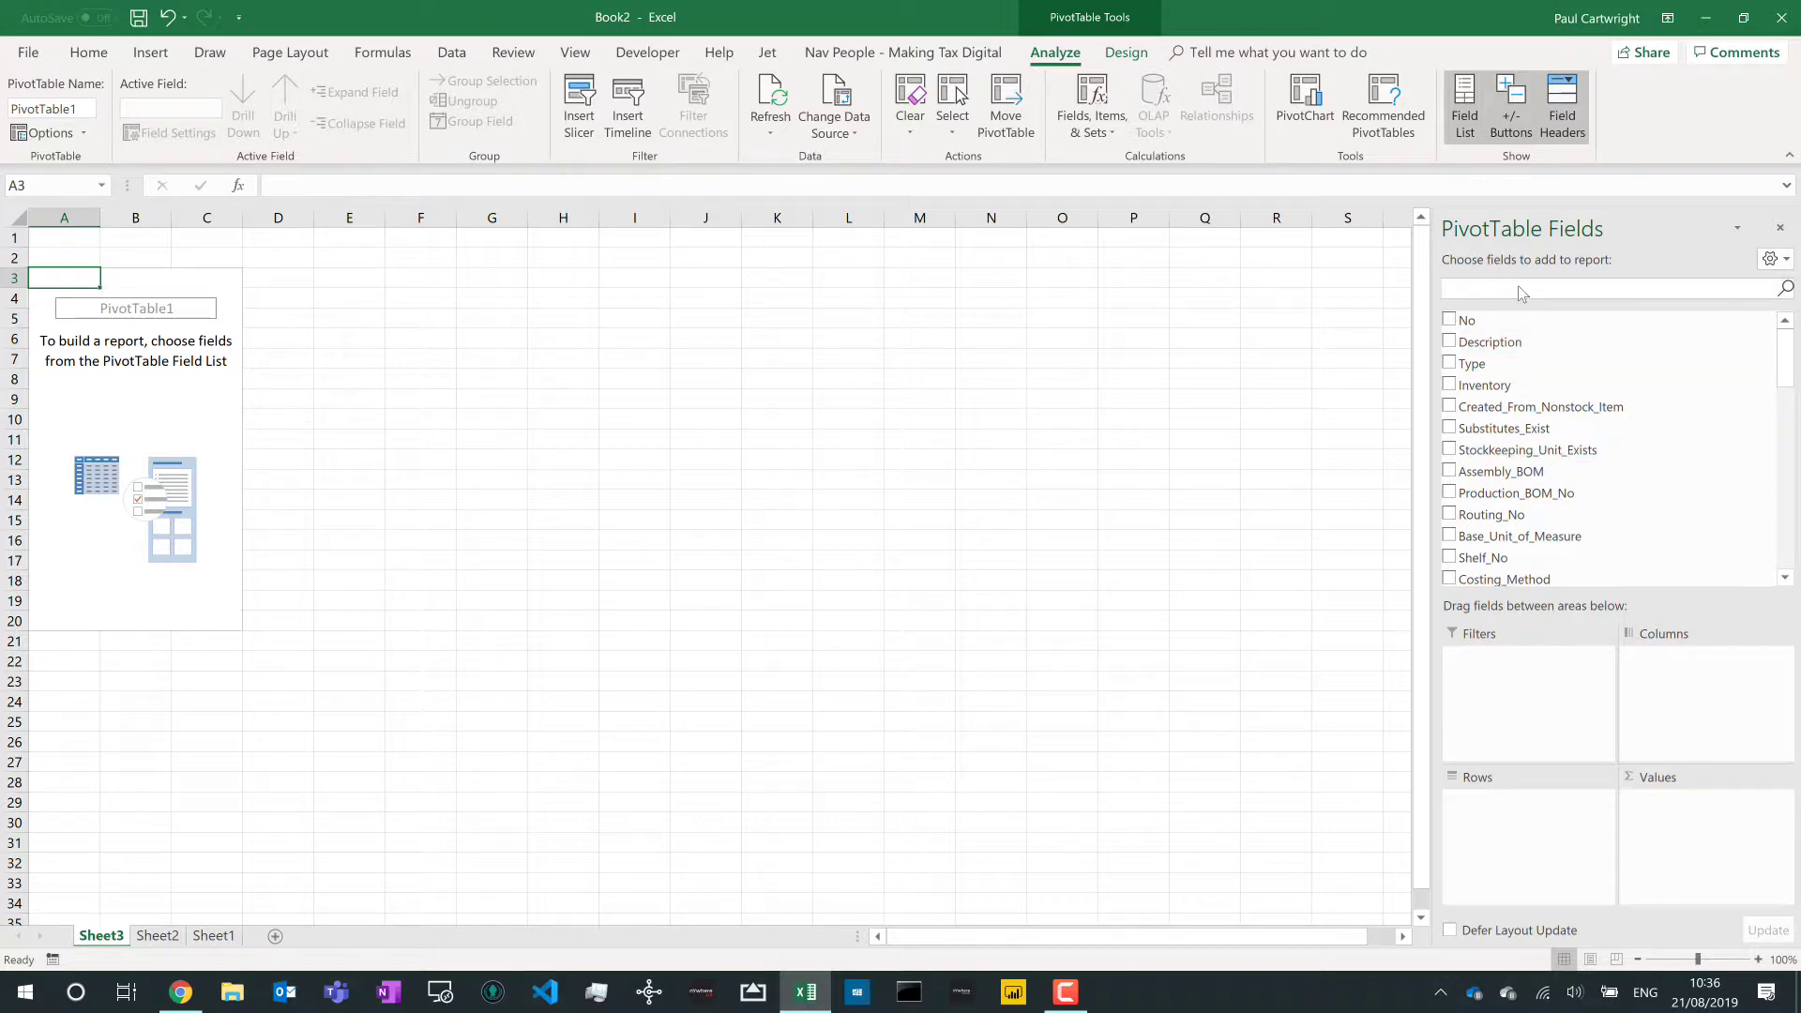
{"action": "type", "text": "item"}
{"action": "key", "text": "BackSpace"}
{"action": "key", "text": "BackSpace"}
{"action": "key", "text": "BackSpace"}
{"action": "key", "text": "BackSpace"}
{"action": "type", "text": "item"}
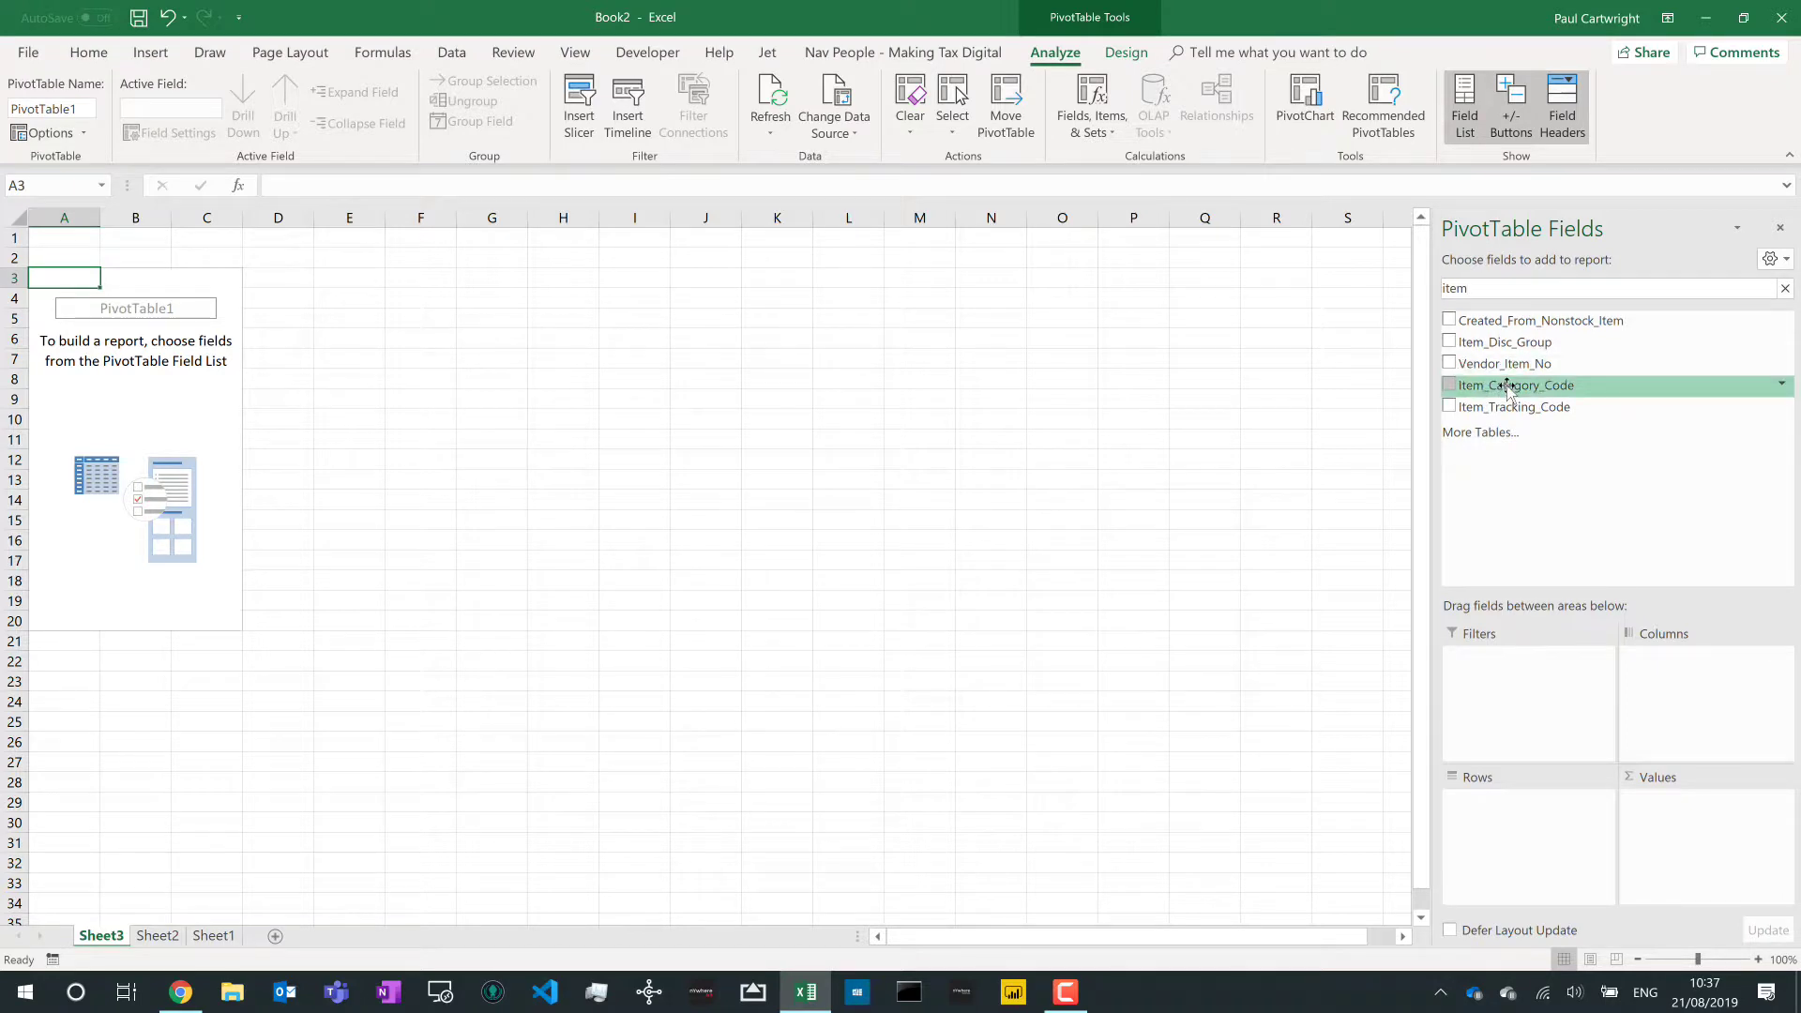
{"action": "left_click_drag", "start_coordinate": [1508, 386], "coordinate": [1521, 817]}
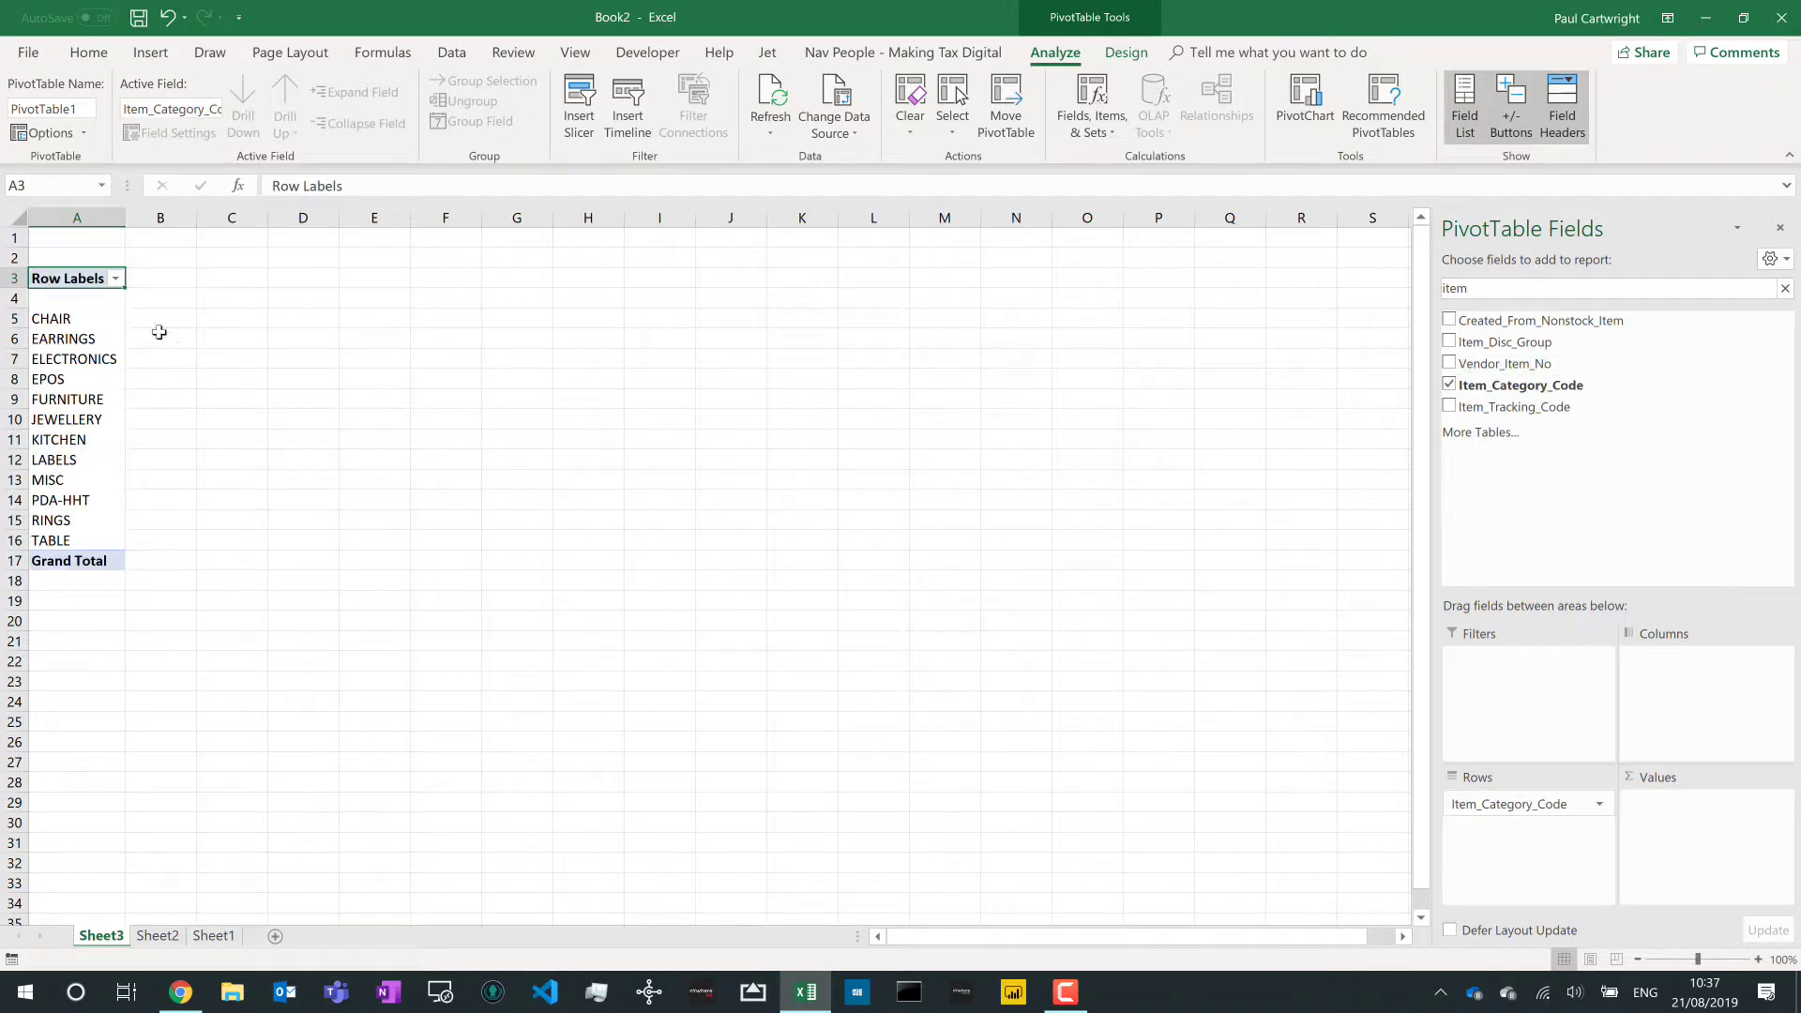
{"action": "left_click_drag", "start_coordinate": [56, 318], "coordinate": [56, 540]}
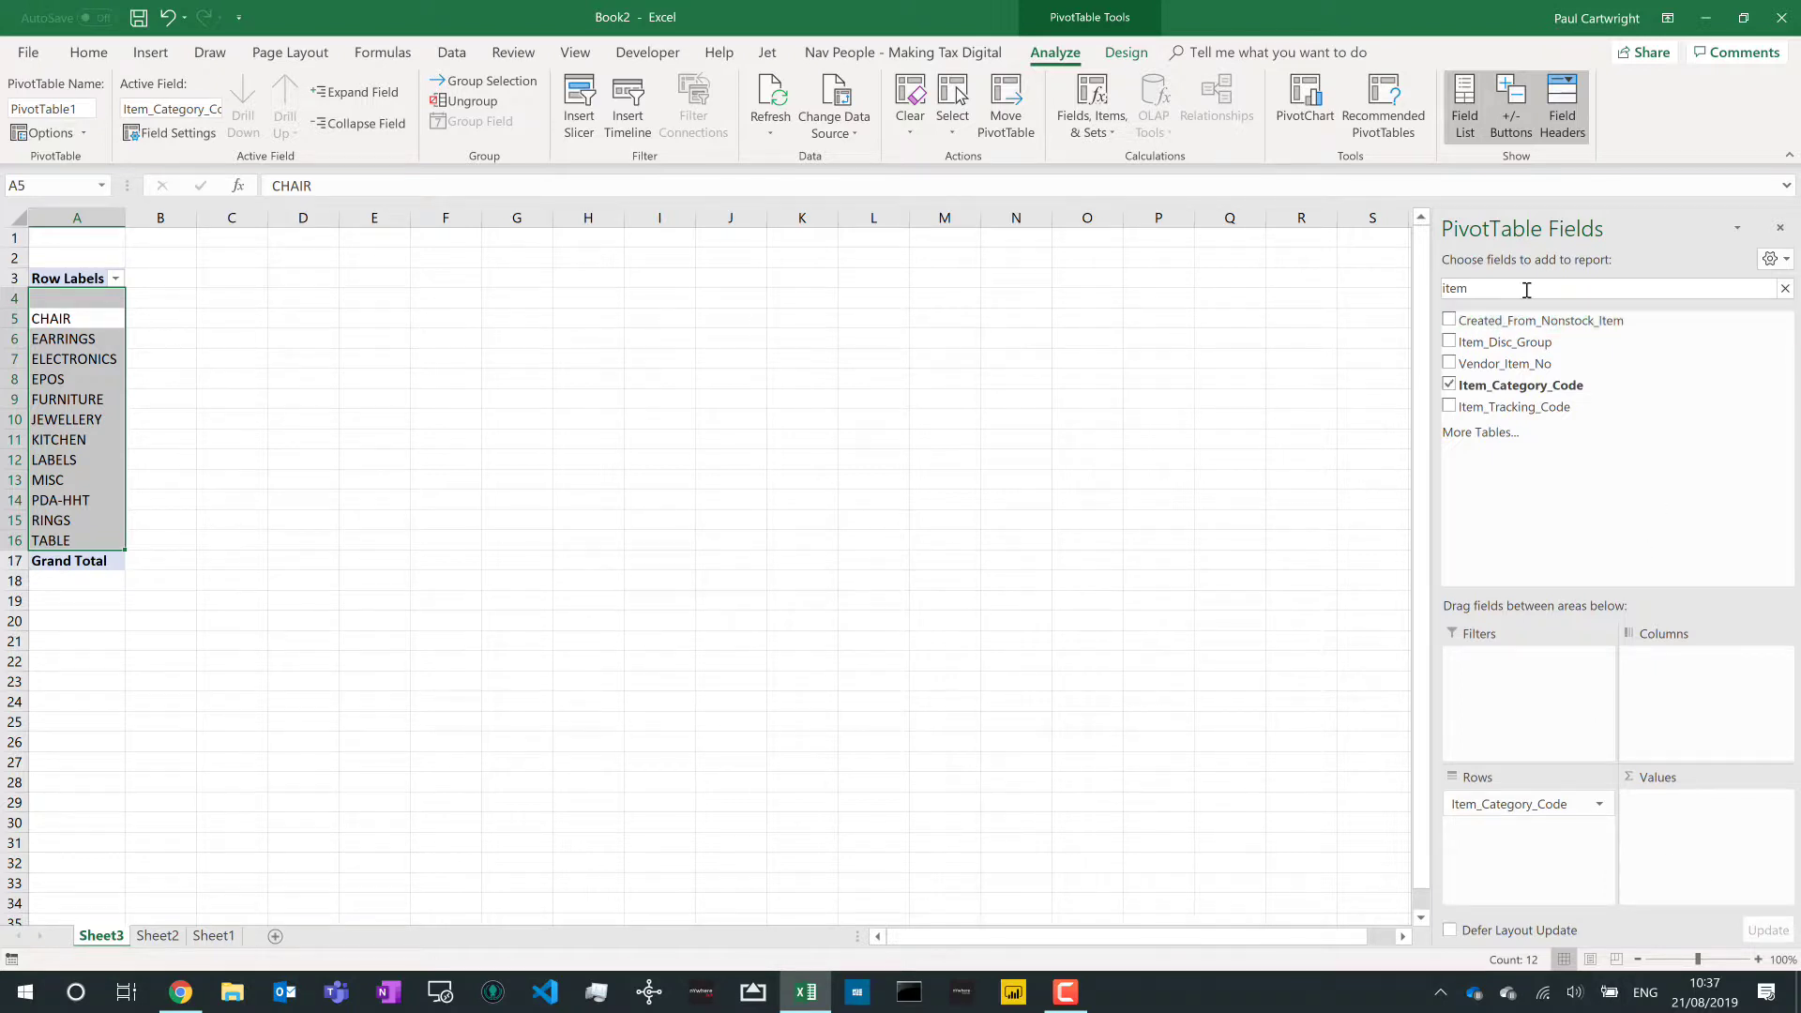
- Add Inventory to Values, giving Sum of Inventory per category with 80530.5248 grand total
{"action": "left_click_drag", "start_coordinate": [1505, 290], "coordinate": [1404, 282]}
{"action": "type", "text": "inven"}
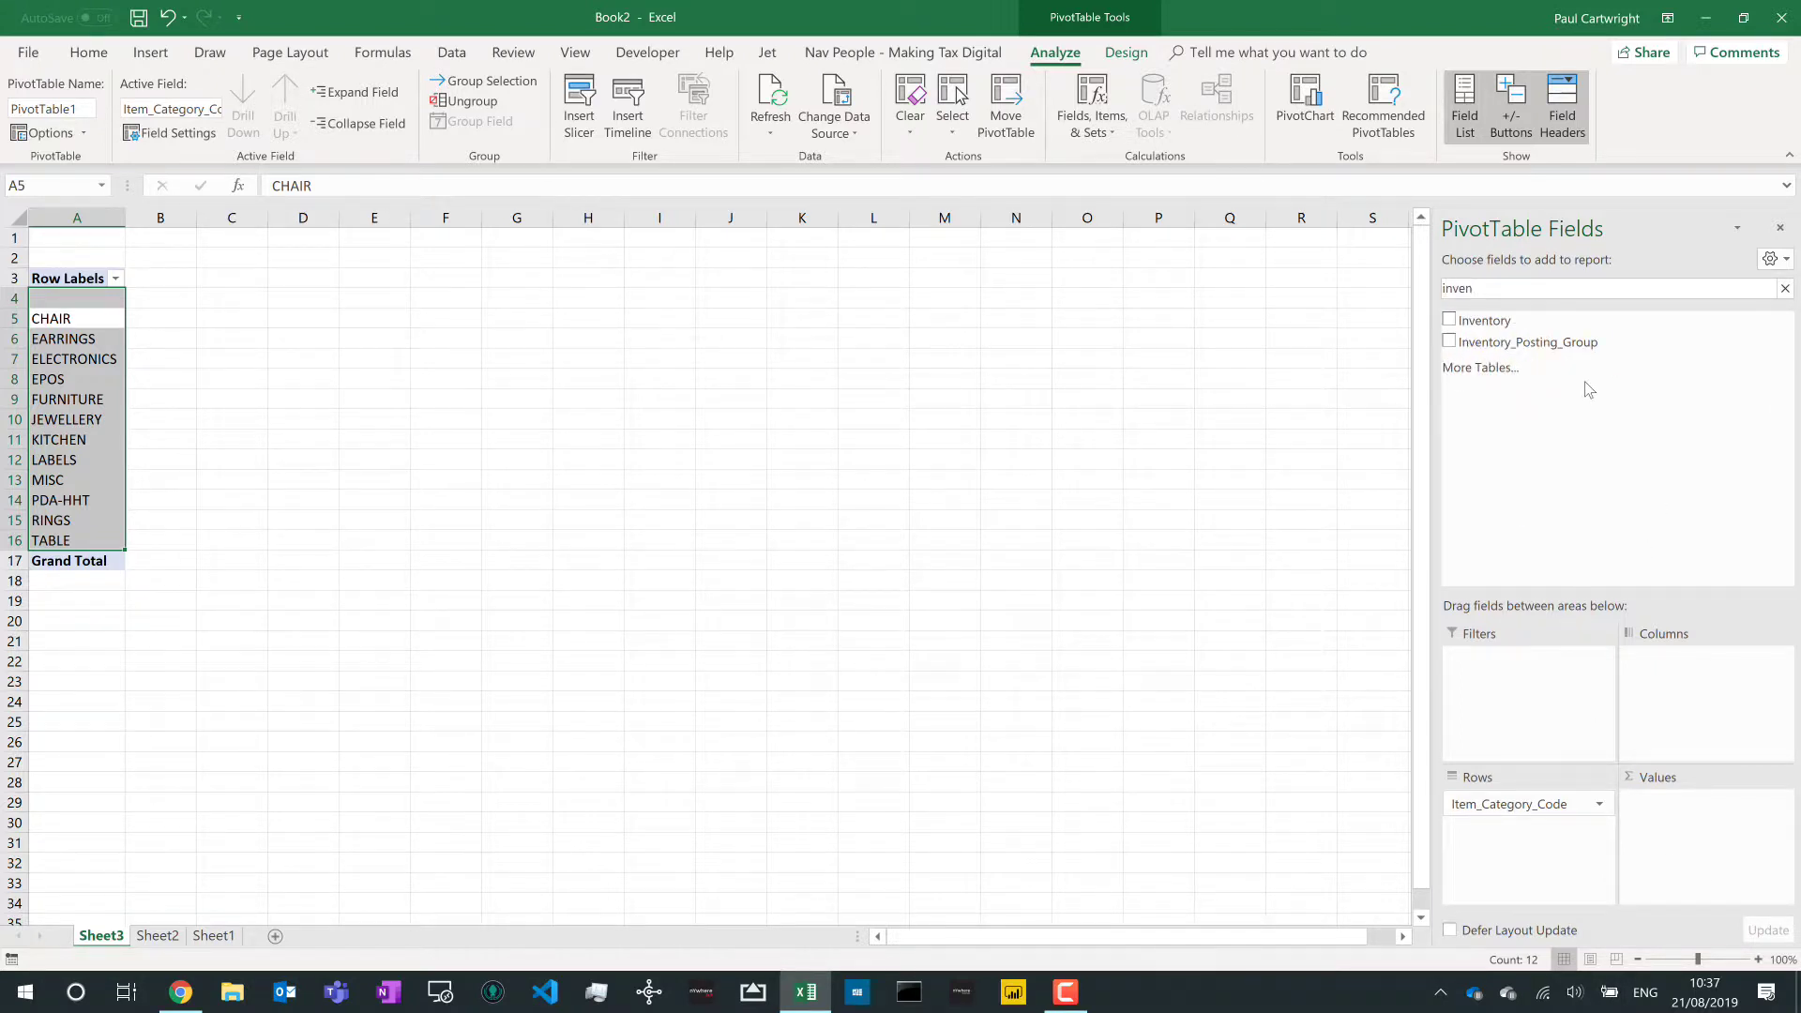
{"action": "left_click_drag", "start_coordinate": [1491, 321], "coordinate": [1680, 834]}
{"action": "left_click", "coordinate": [518, 563]}
{"action": "left_click", "coordinate": [184, 379]}
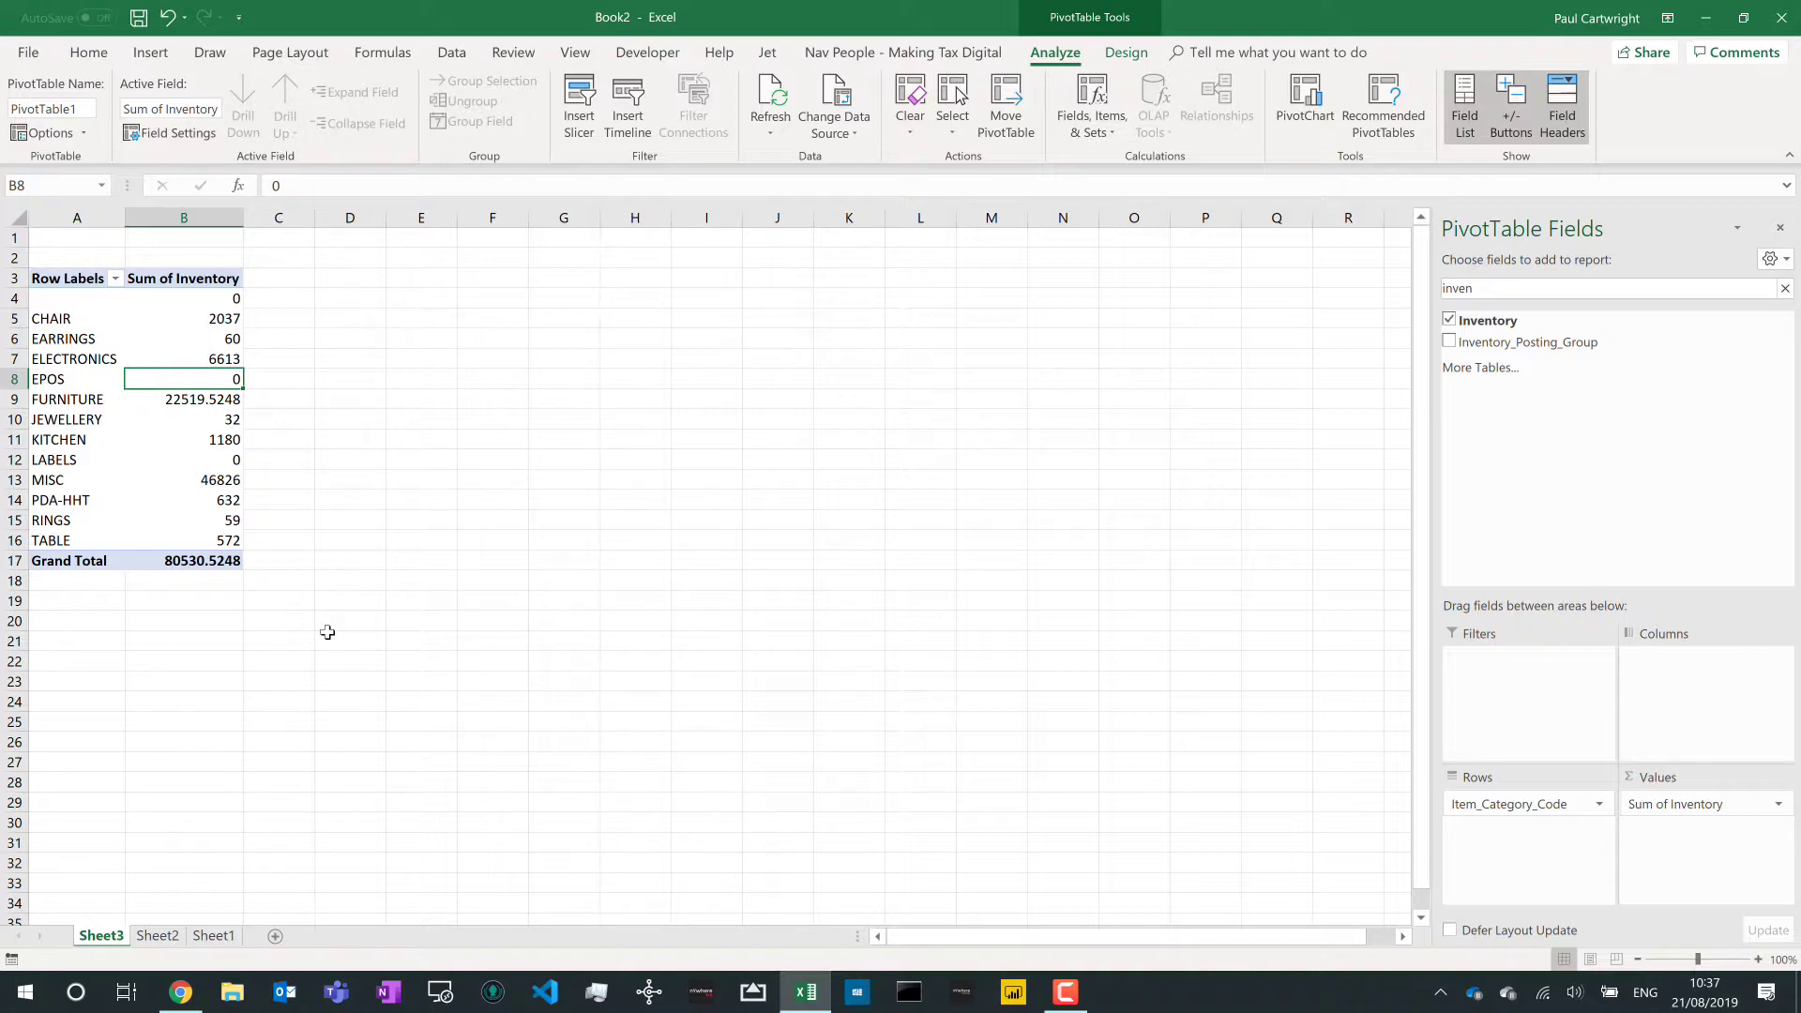
{"action": "left_click_drag", "start_coordinate": [1481, 289], "coordinate": [1423, 290]}
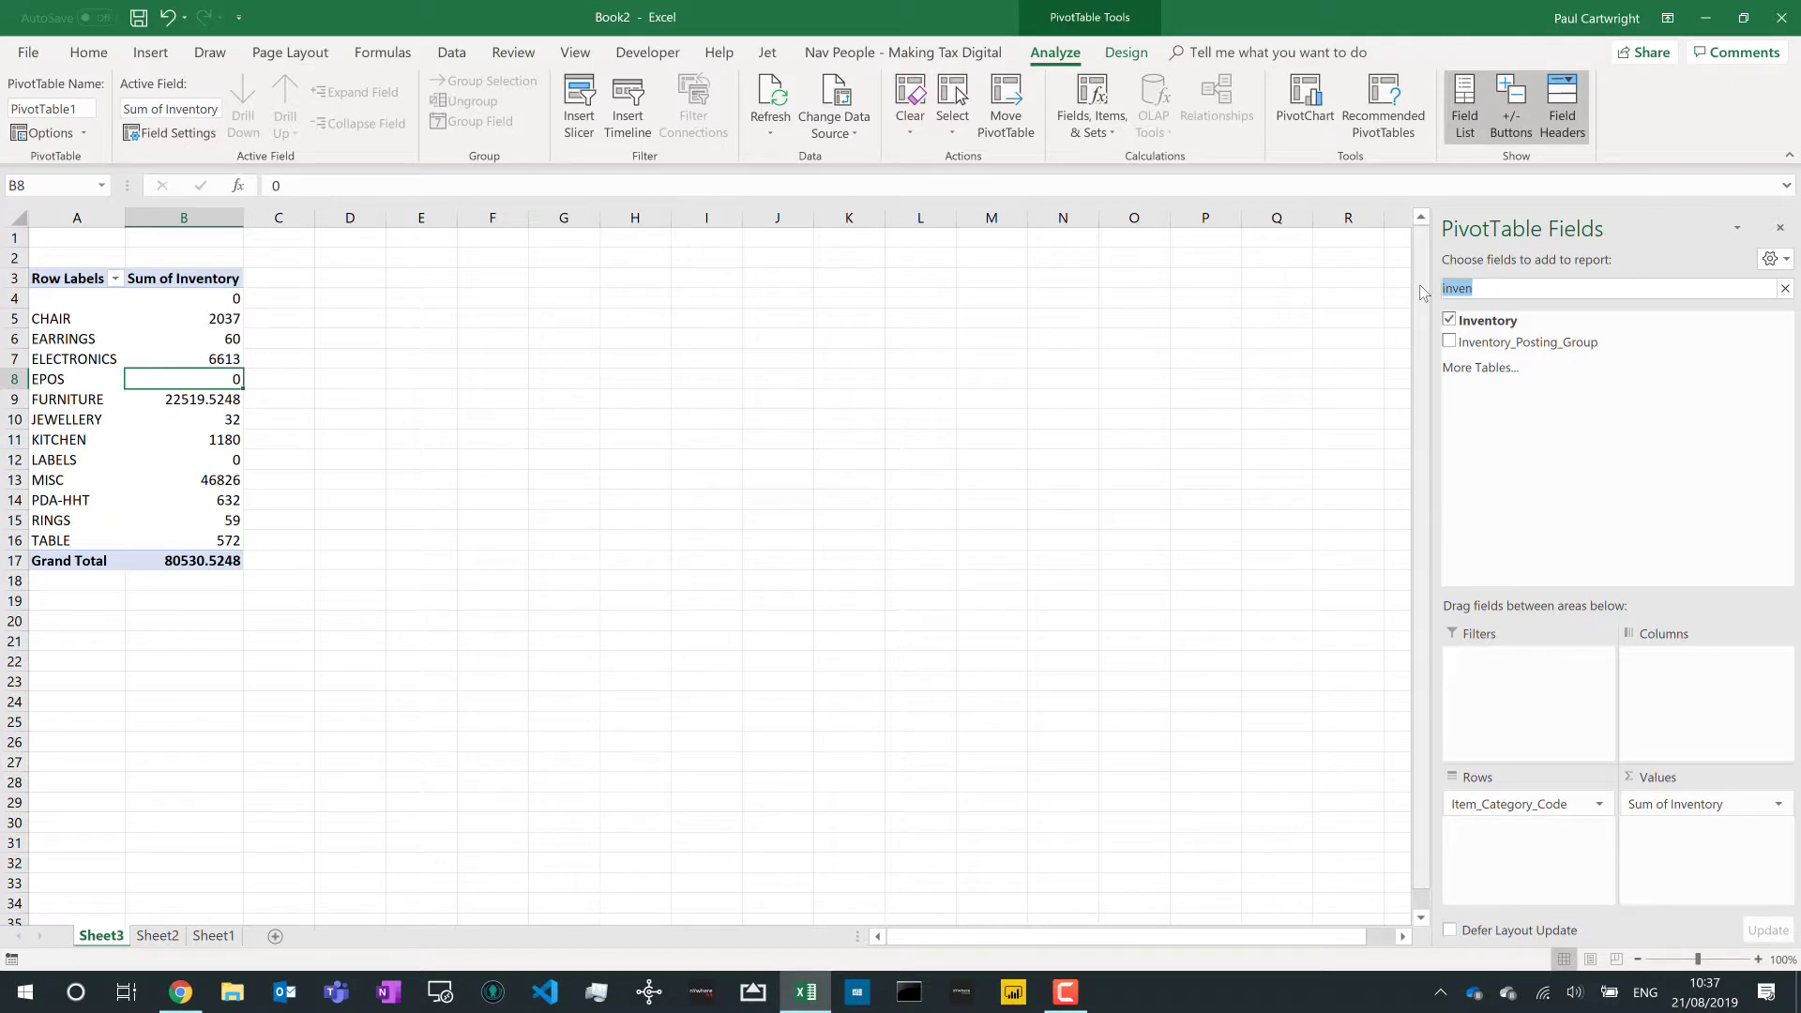
- Add Gen_Prod_Posting_Group as pivot columns, splitting inventory into MANUFACT, RAW MAT and RETAIL
{"action": "type", "text": "gen"}
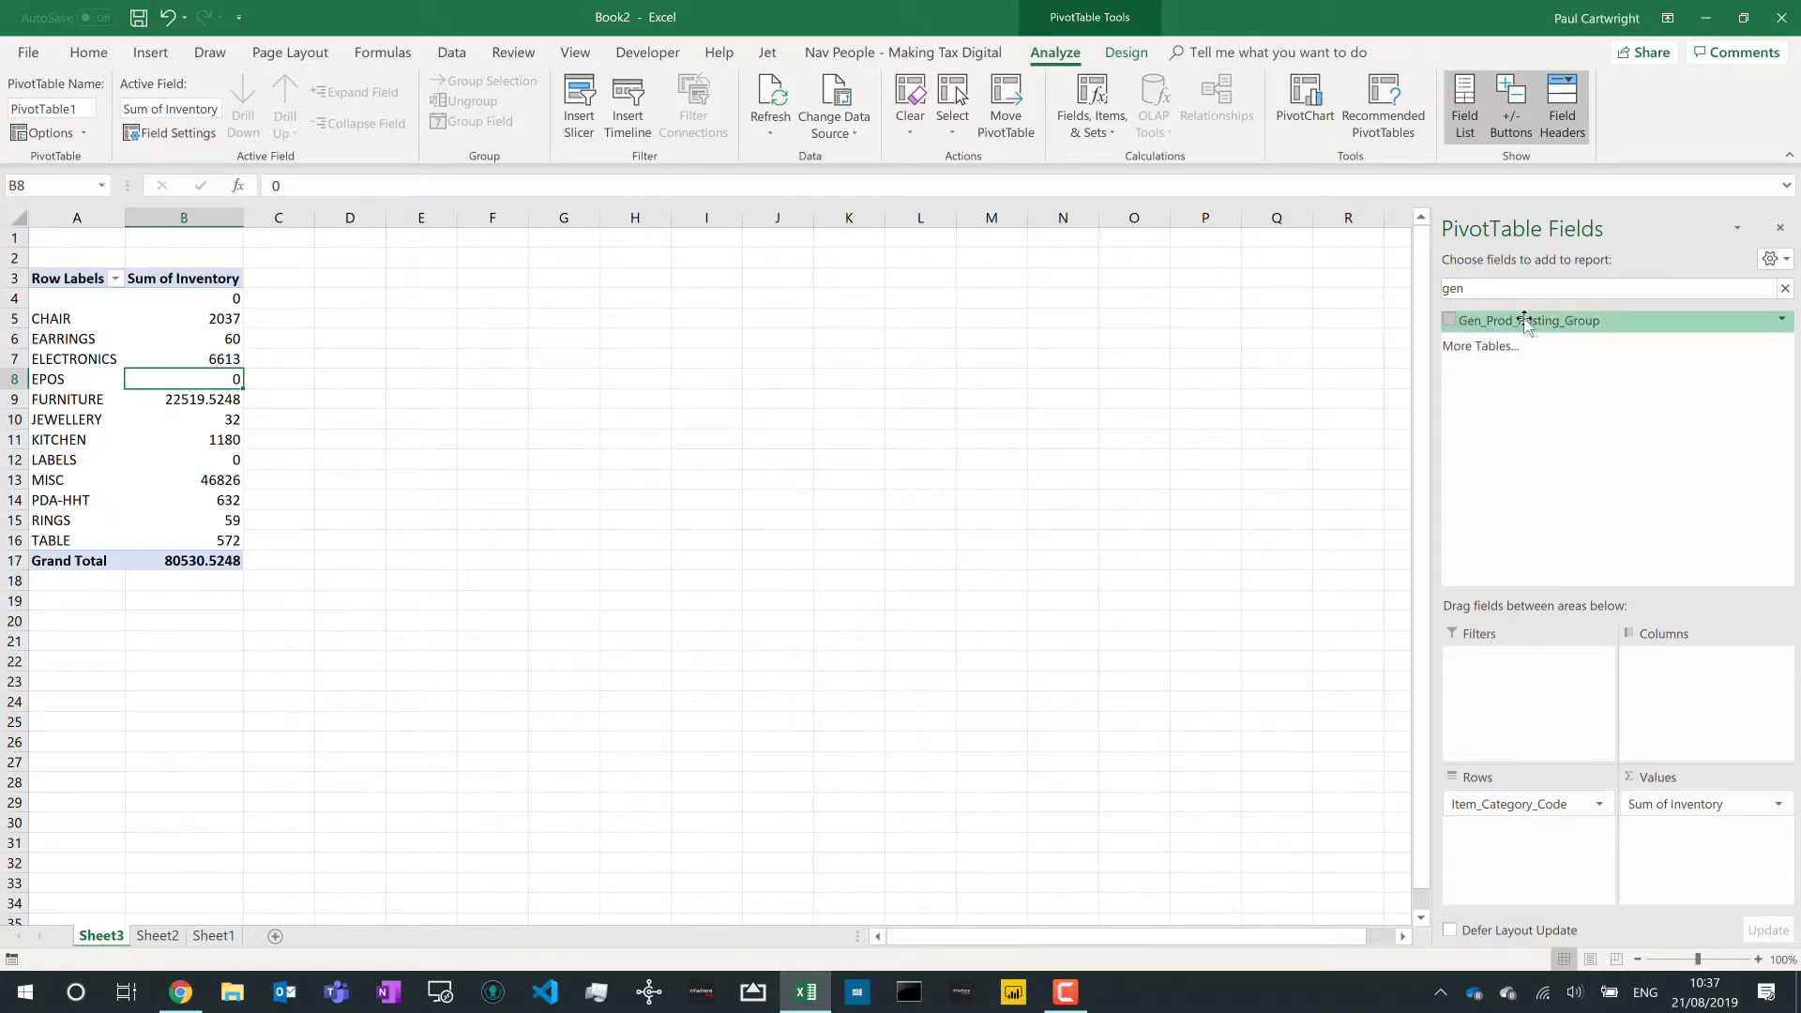
{"action": "left_click_drag", "start_coordinate": [1525, 321], "coordinate": [1688, 699]}
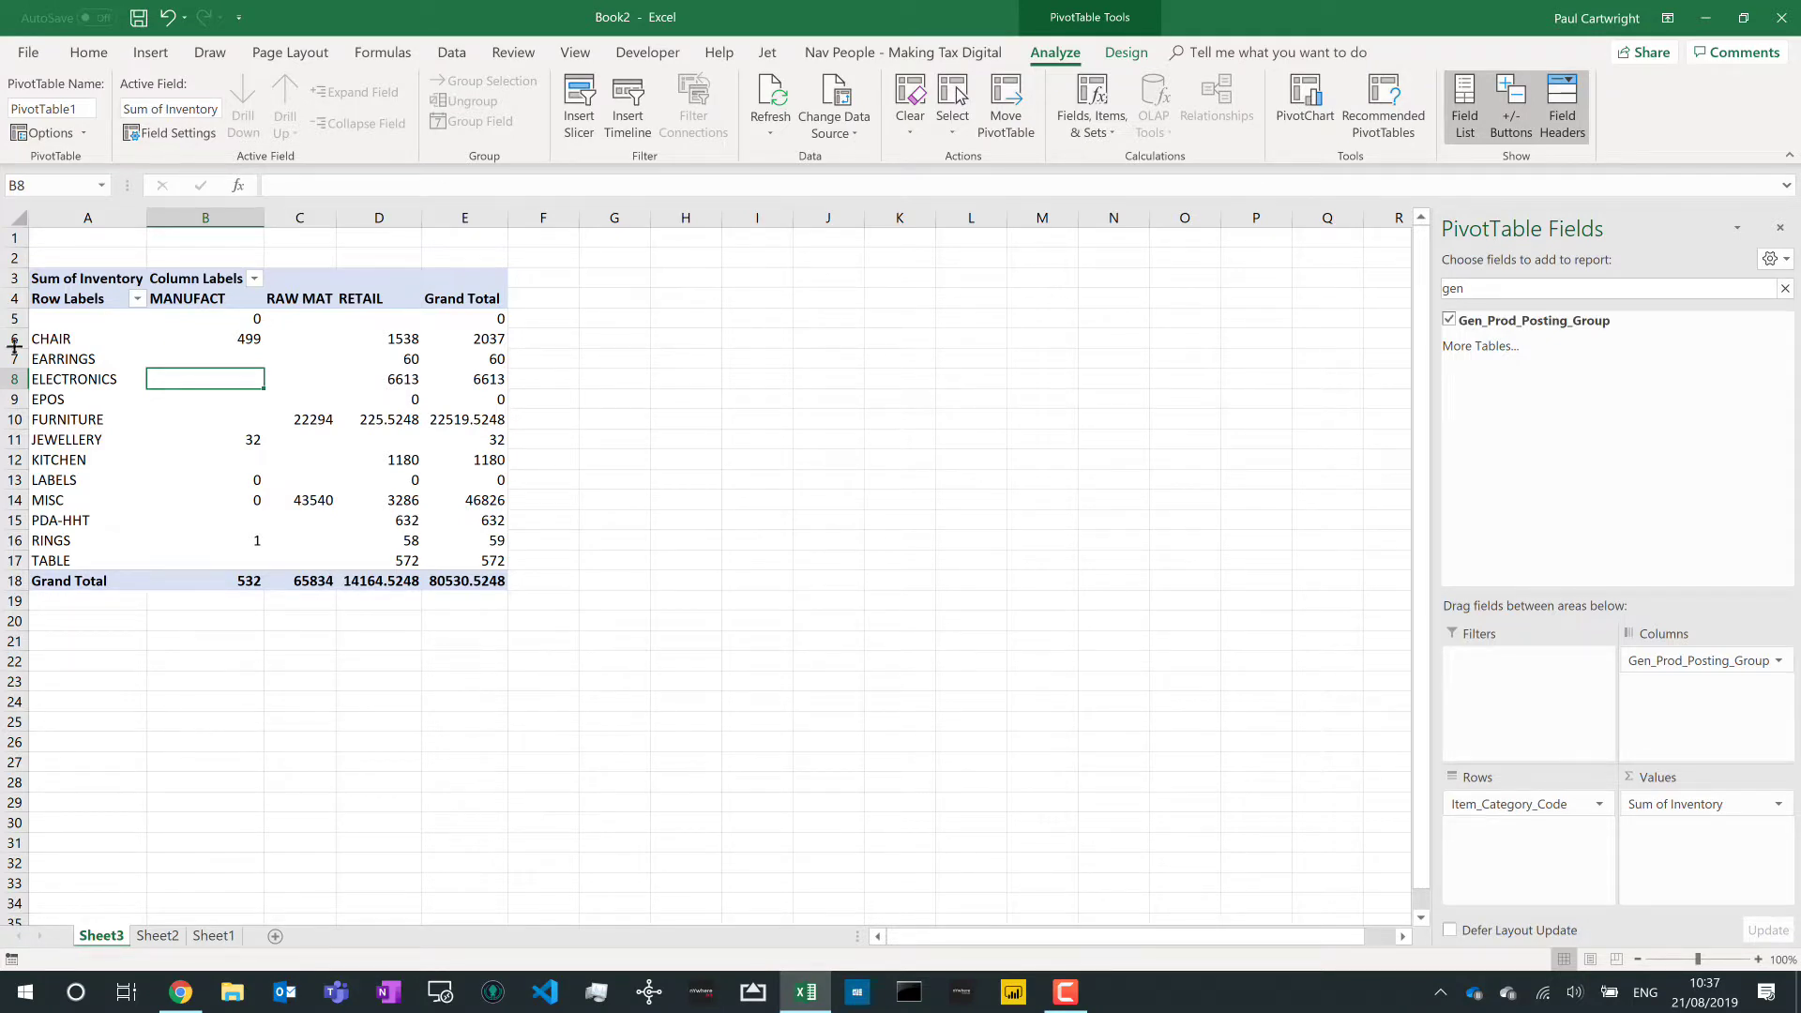
{"action": "left_click_drag", "start_coordinate": [79, 319], "coordinate": [82, 521]}
{"action": "left_click_drag", "start_coordinate": [210, 331], "coordinate": [216, 415]}
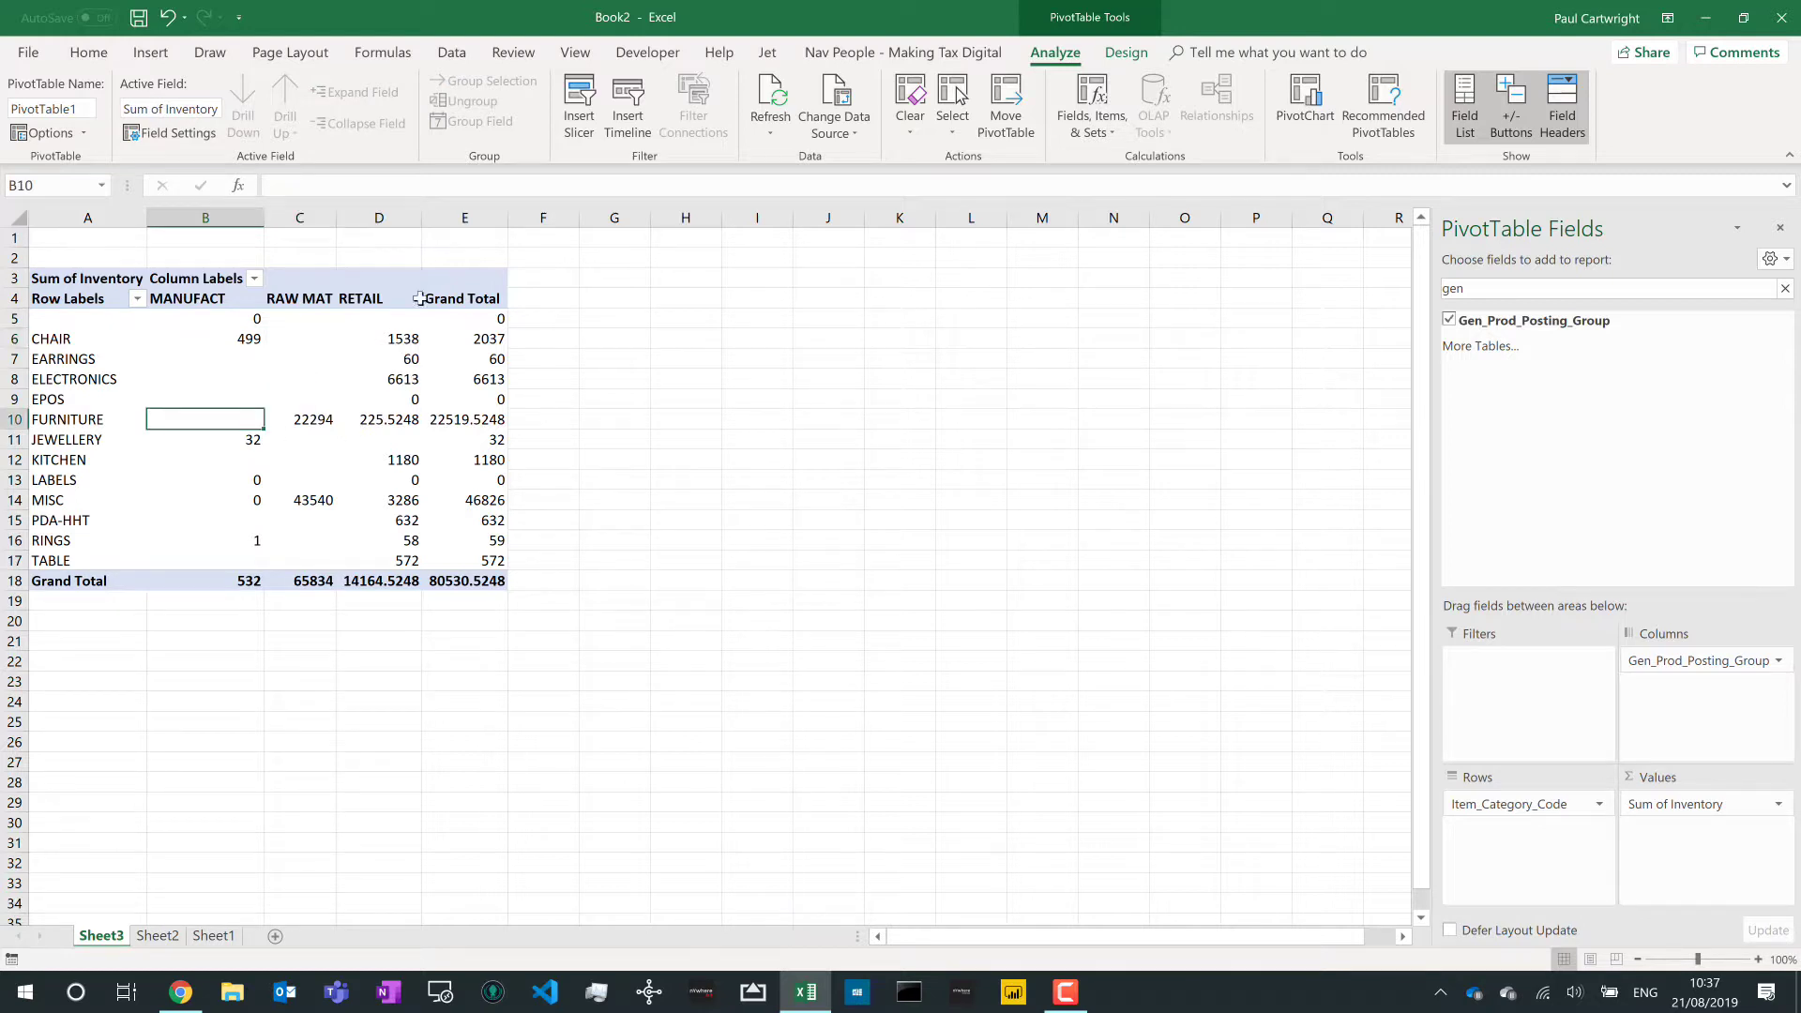
- Check the FURNITURE RAW MAT inventory value, then clear the 'gen' field search
{"action": "left_click", "coordinate": [397, 321]}
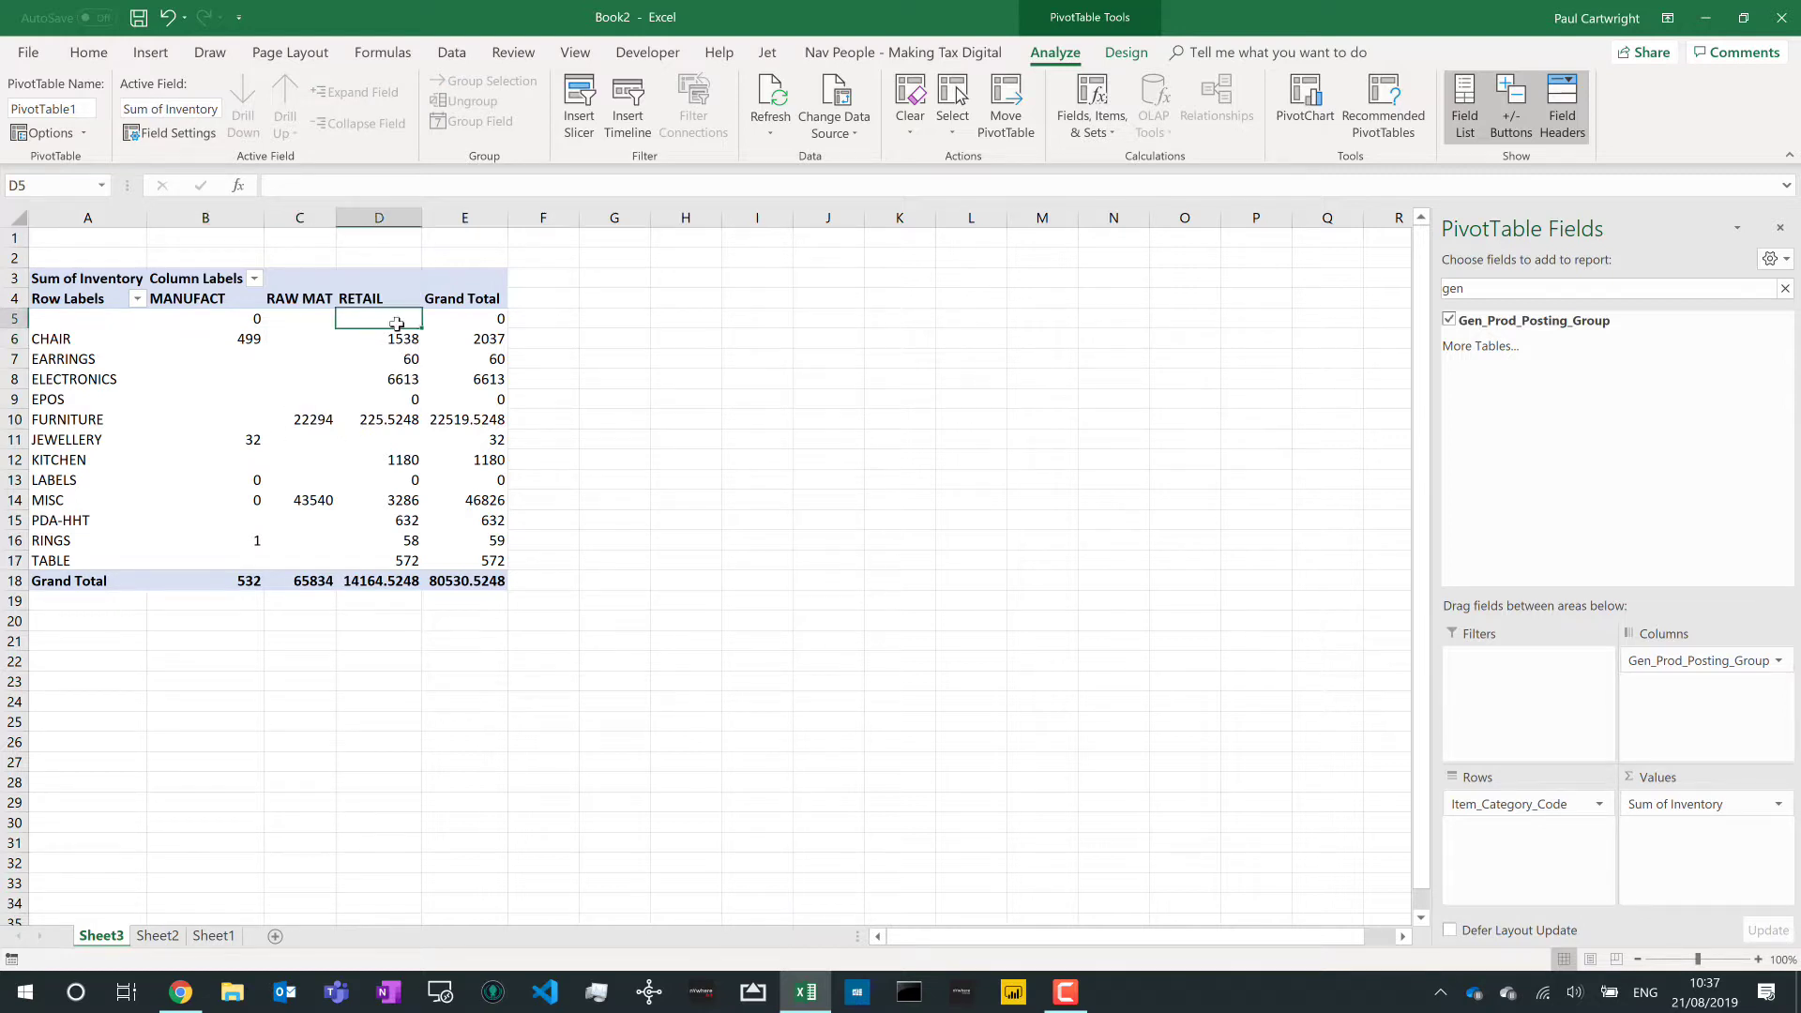
{"action": "left_click", "coordinate": [321, 422]}
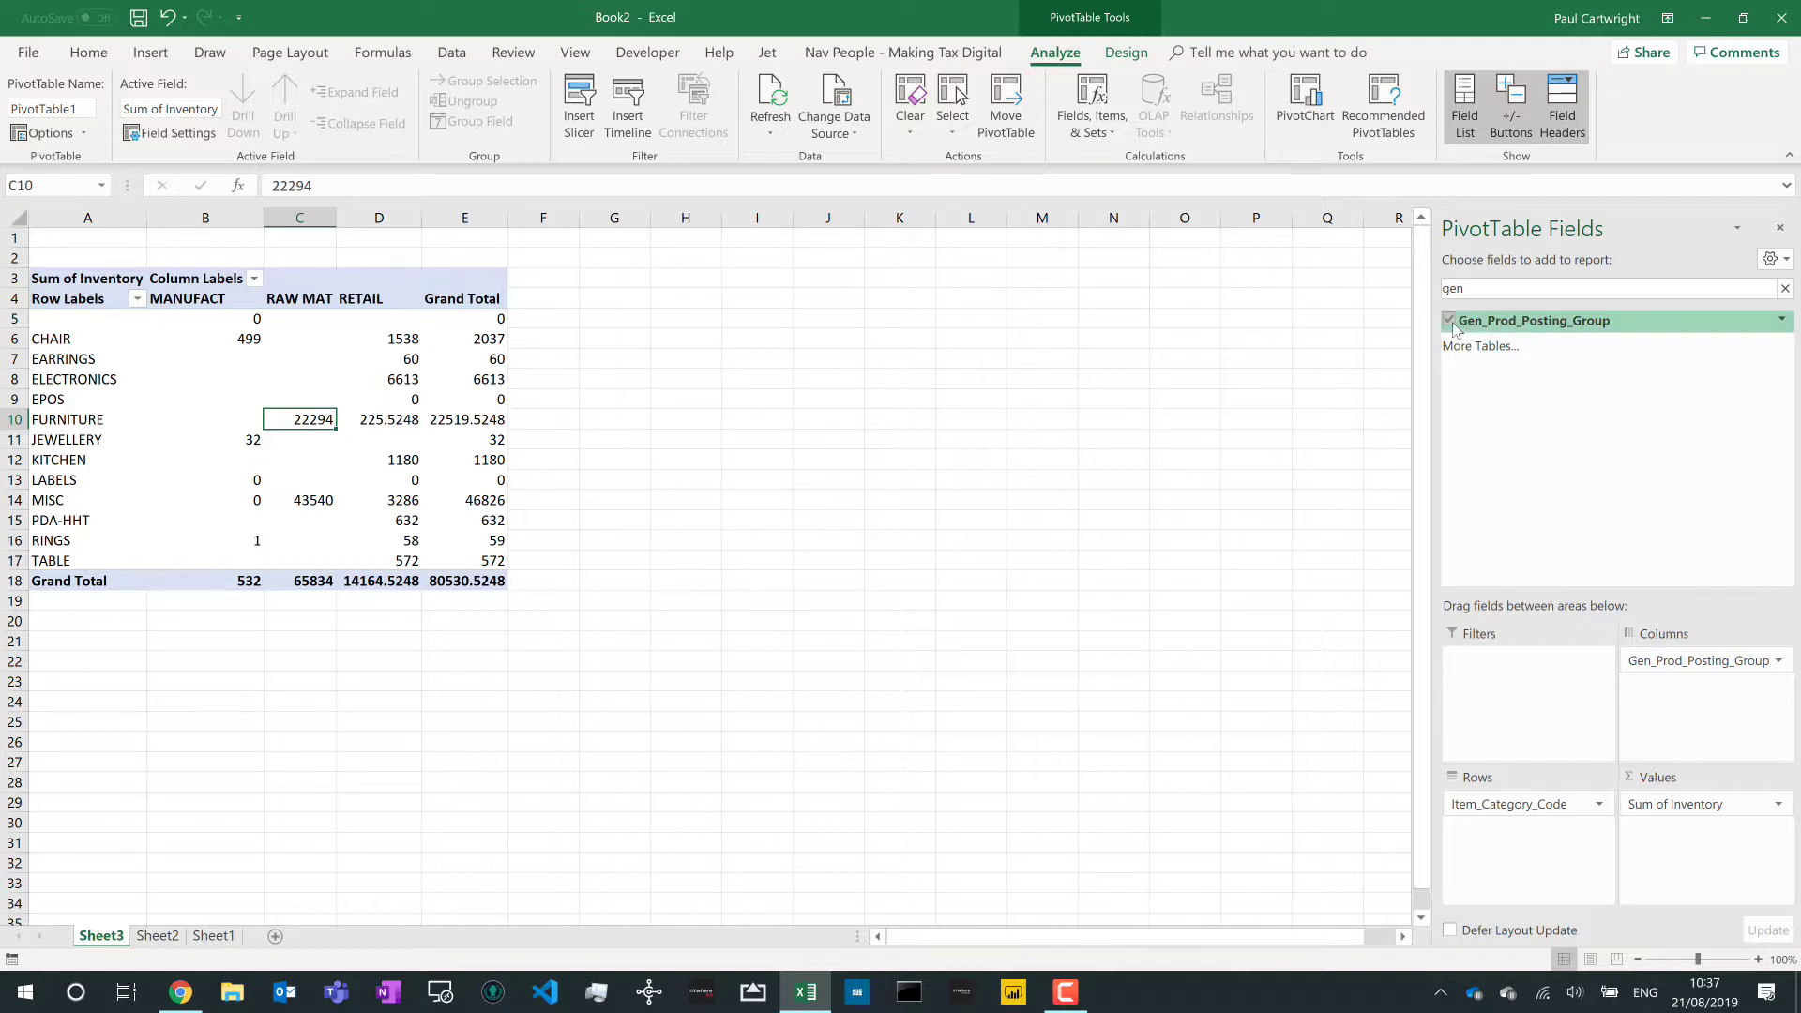
{"action": "left_click", "coordinate": [1492, 291]}
{"action": "key", "text": "BackSpace"}
{"action": "key", "text": "BackSpace"}
{"action": "key", "text": "BackSpace"}
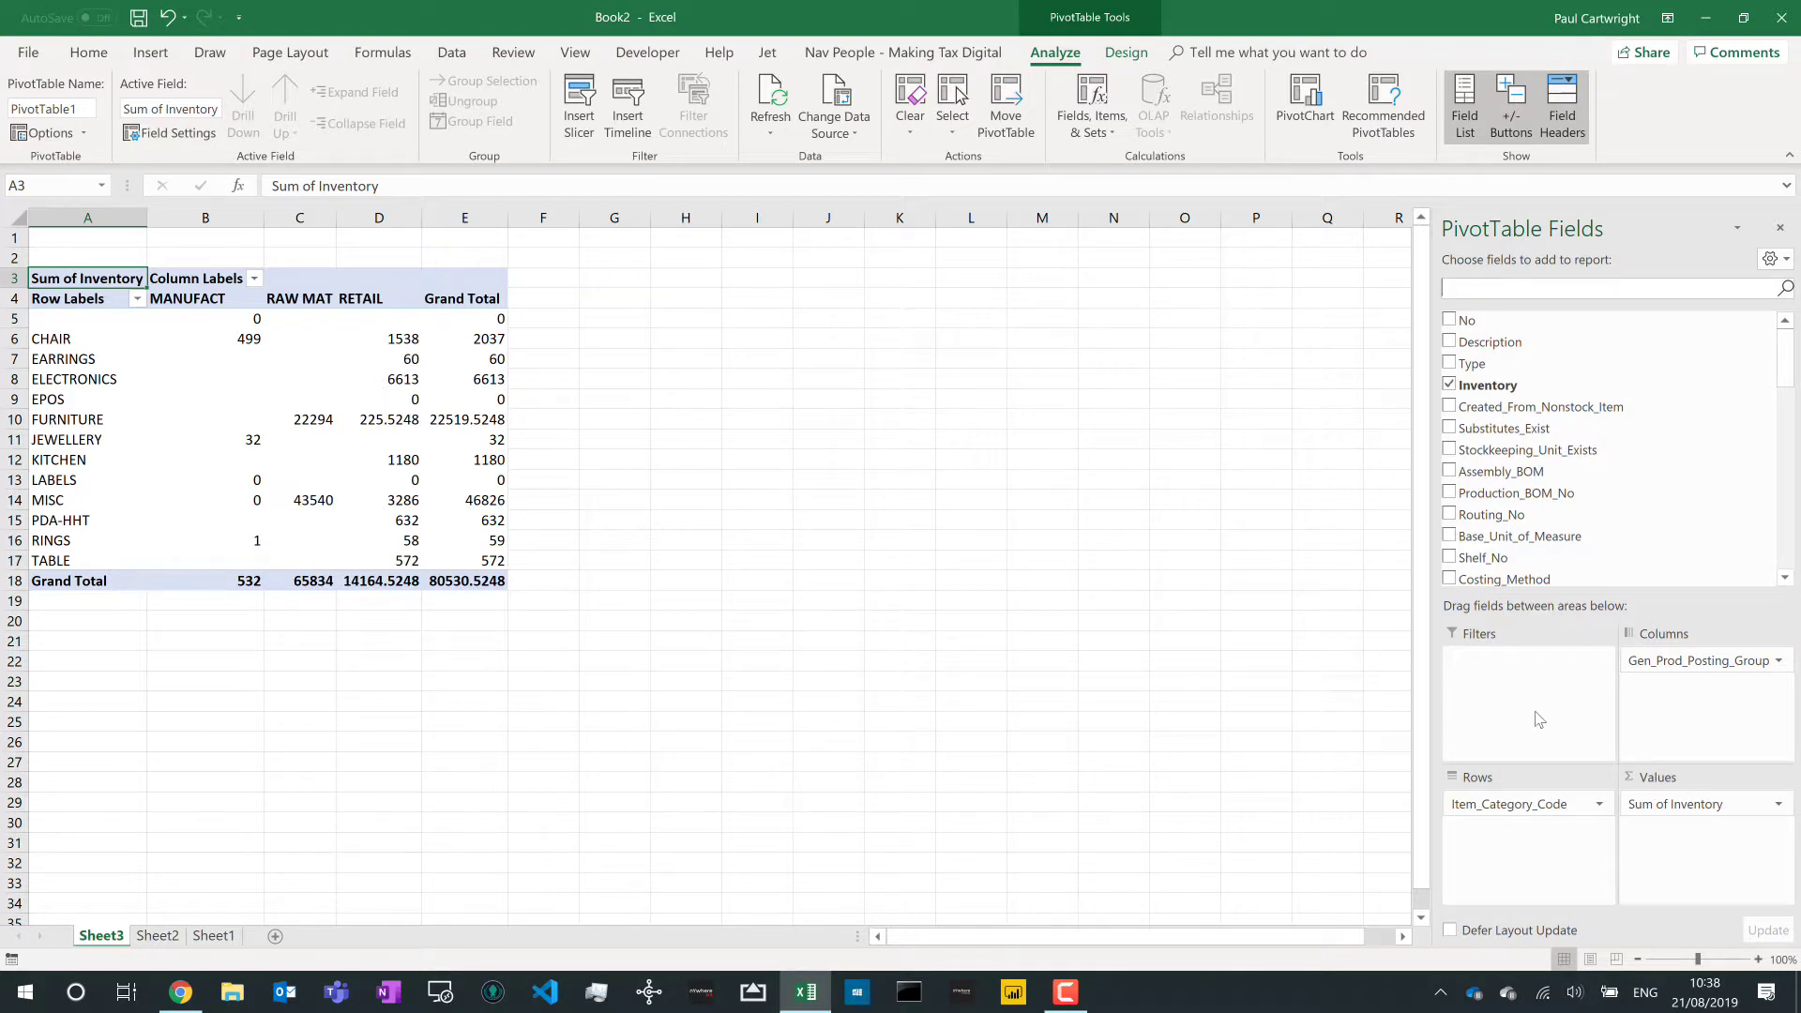
- Insert a Vendor_No slicer and place it beside PivotTable1, enlarged to list all vendors
{"action": "left_click", "coordinate": [593, 132]}
{"action": "left_click_drag", "start_coordinate": [631, 54], "coordinate": [1083, 296]}
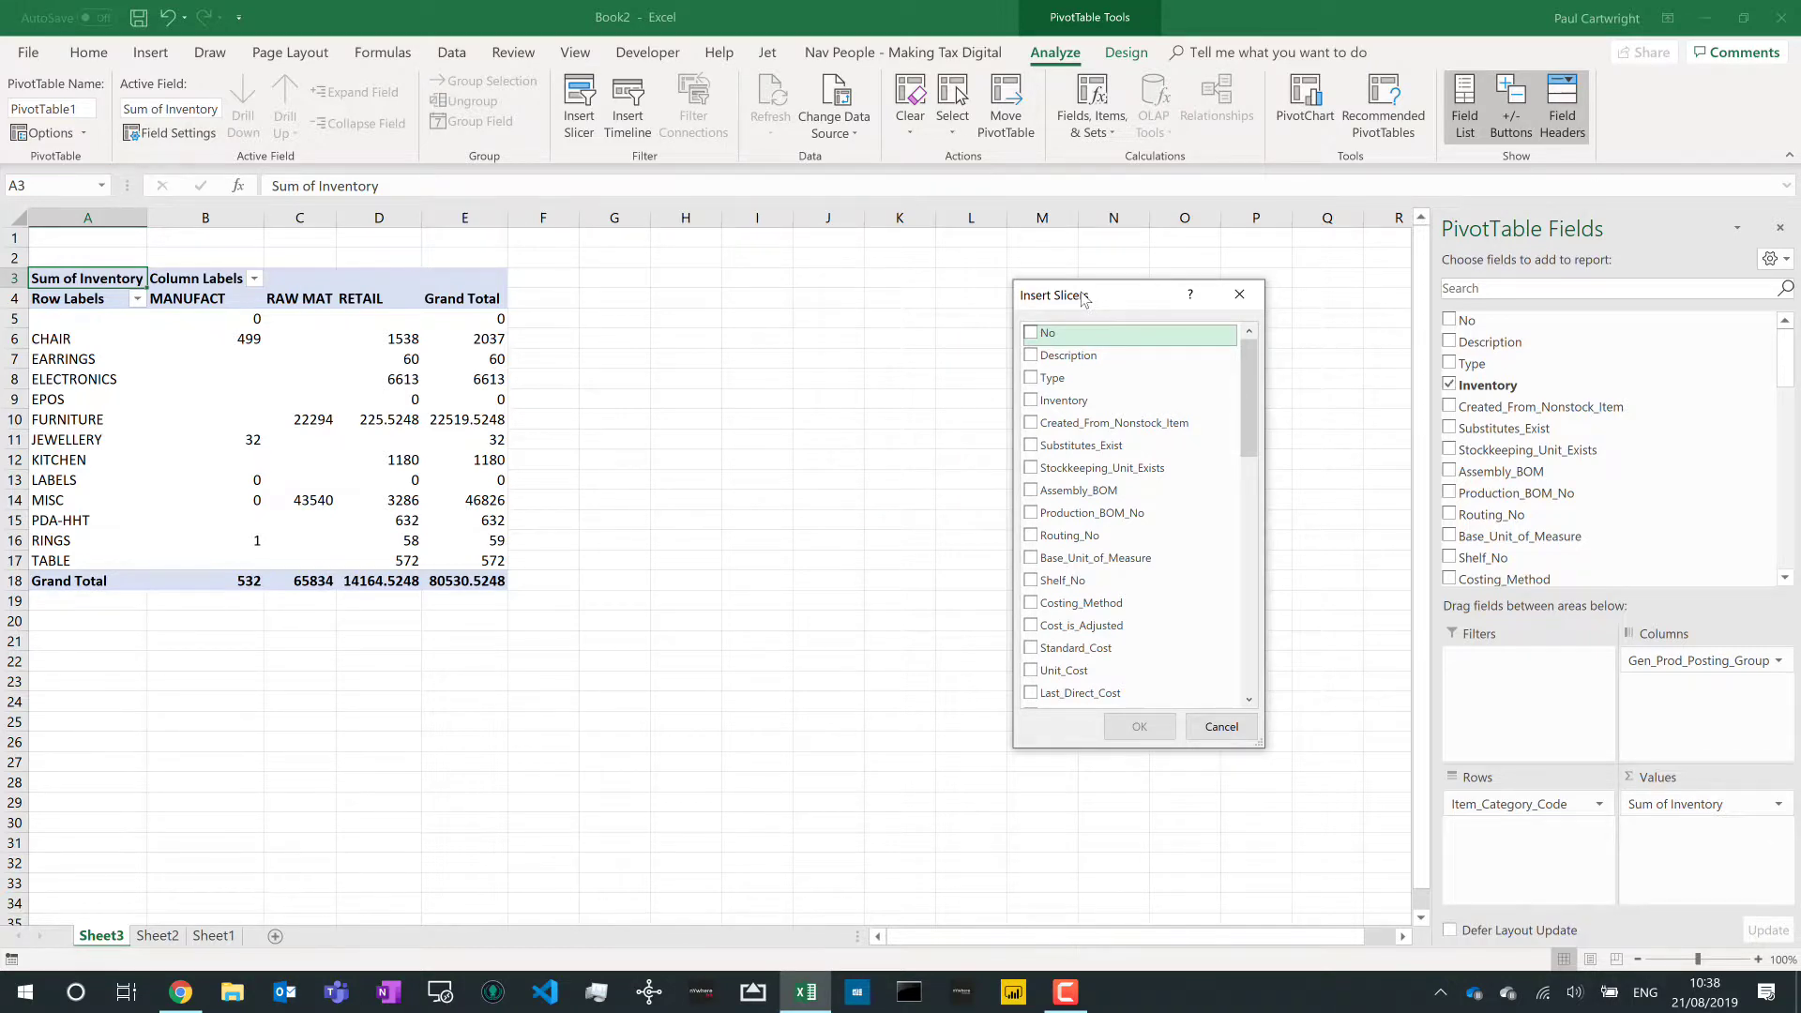
{"action": "scroll", "coordinate": [1123, 518], "scroll_direction": "down", "scroll_amount": 3}
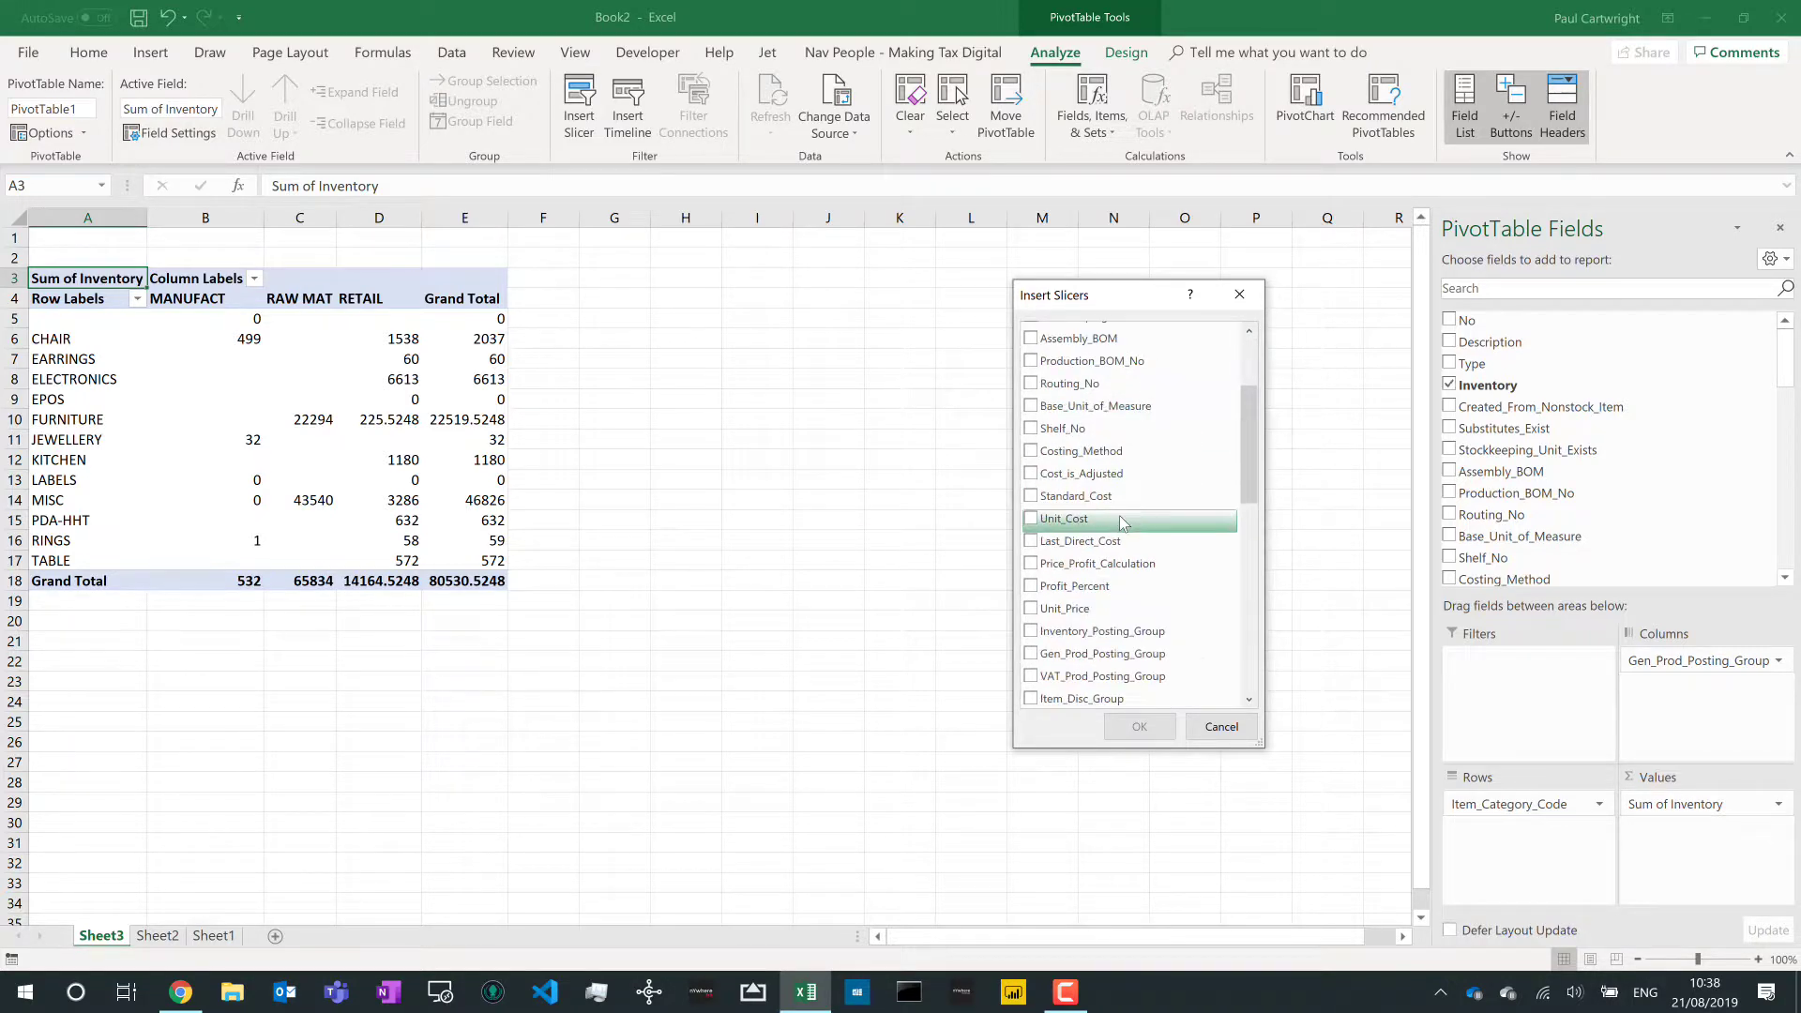
{"action": "scroll", "coordinate": [1122, 522], "scroll_direction": "down", "scroll_amount": 3}
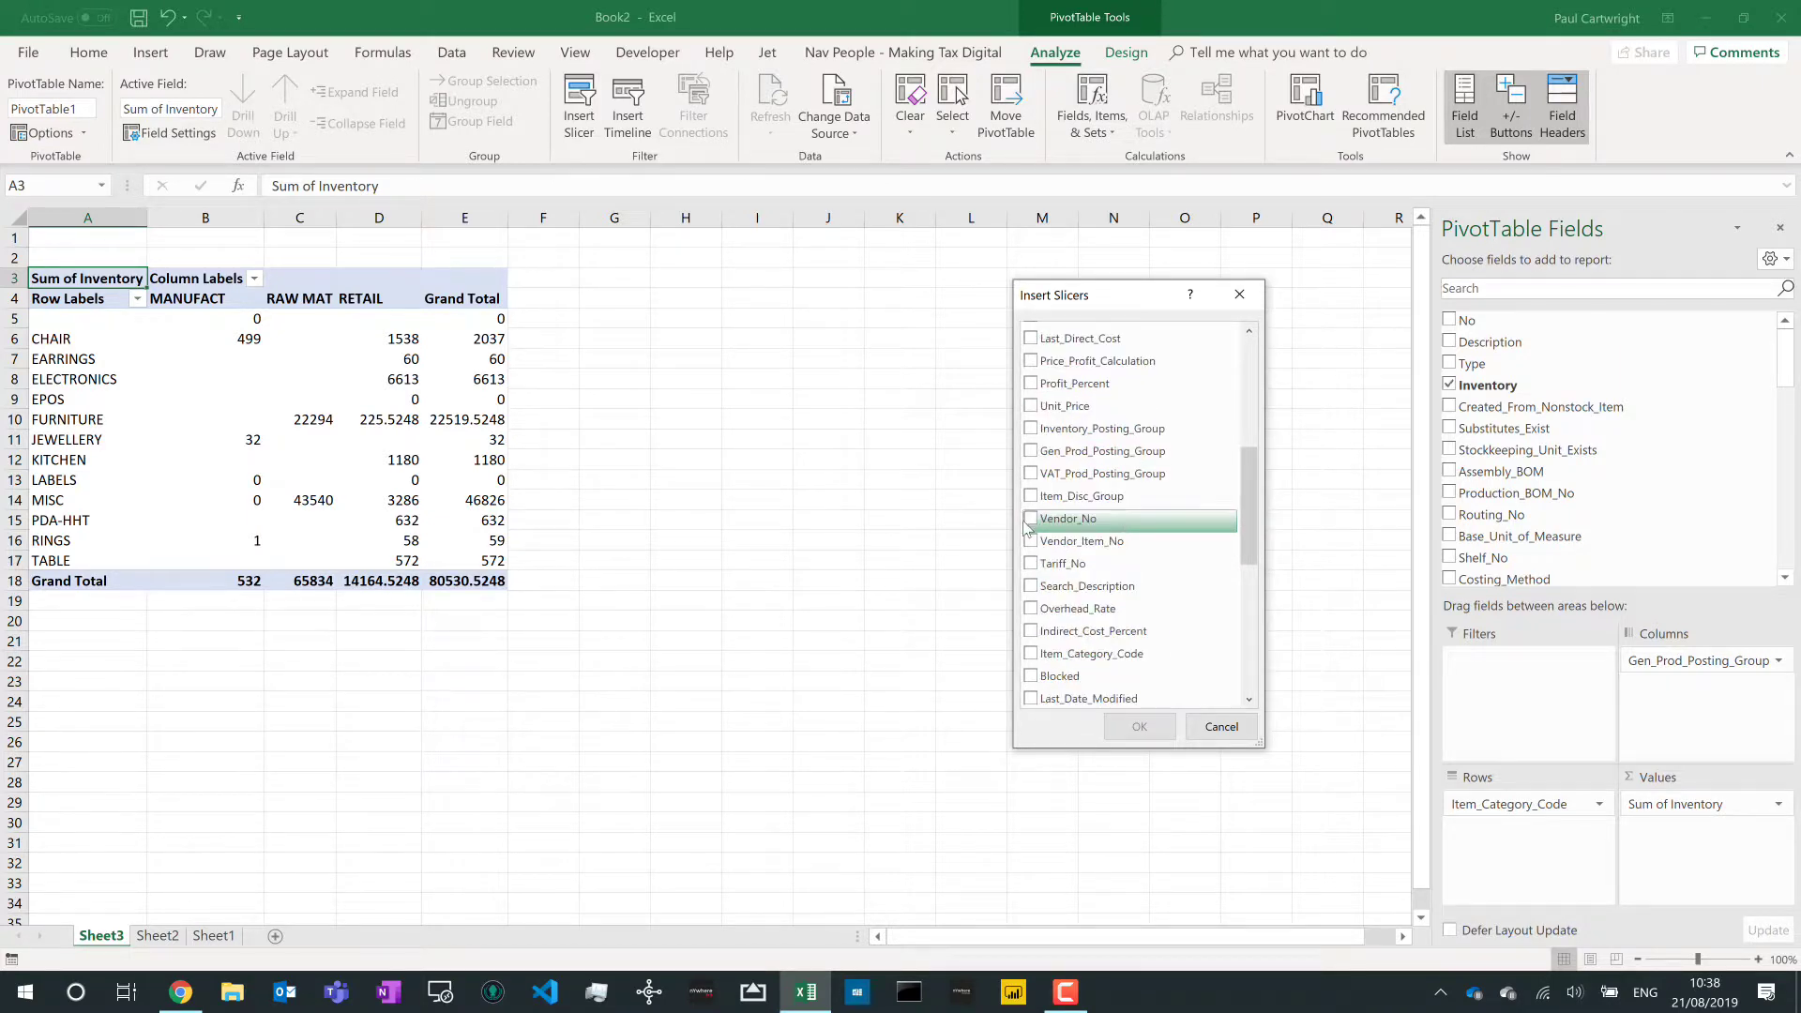
{"action": "left_click", "coordinate": [1031, 519]}
{"action": "left_click", "coordinate": [1139, 727]}
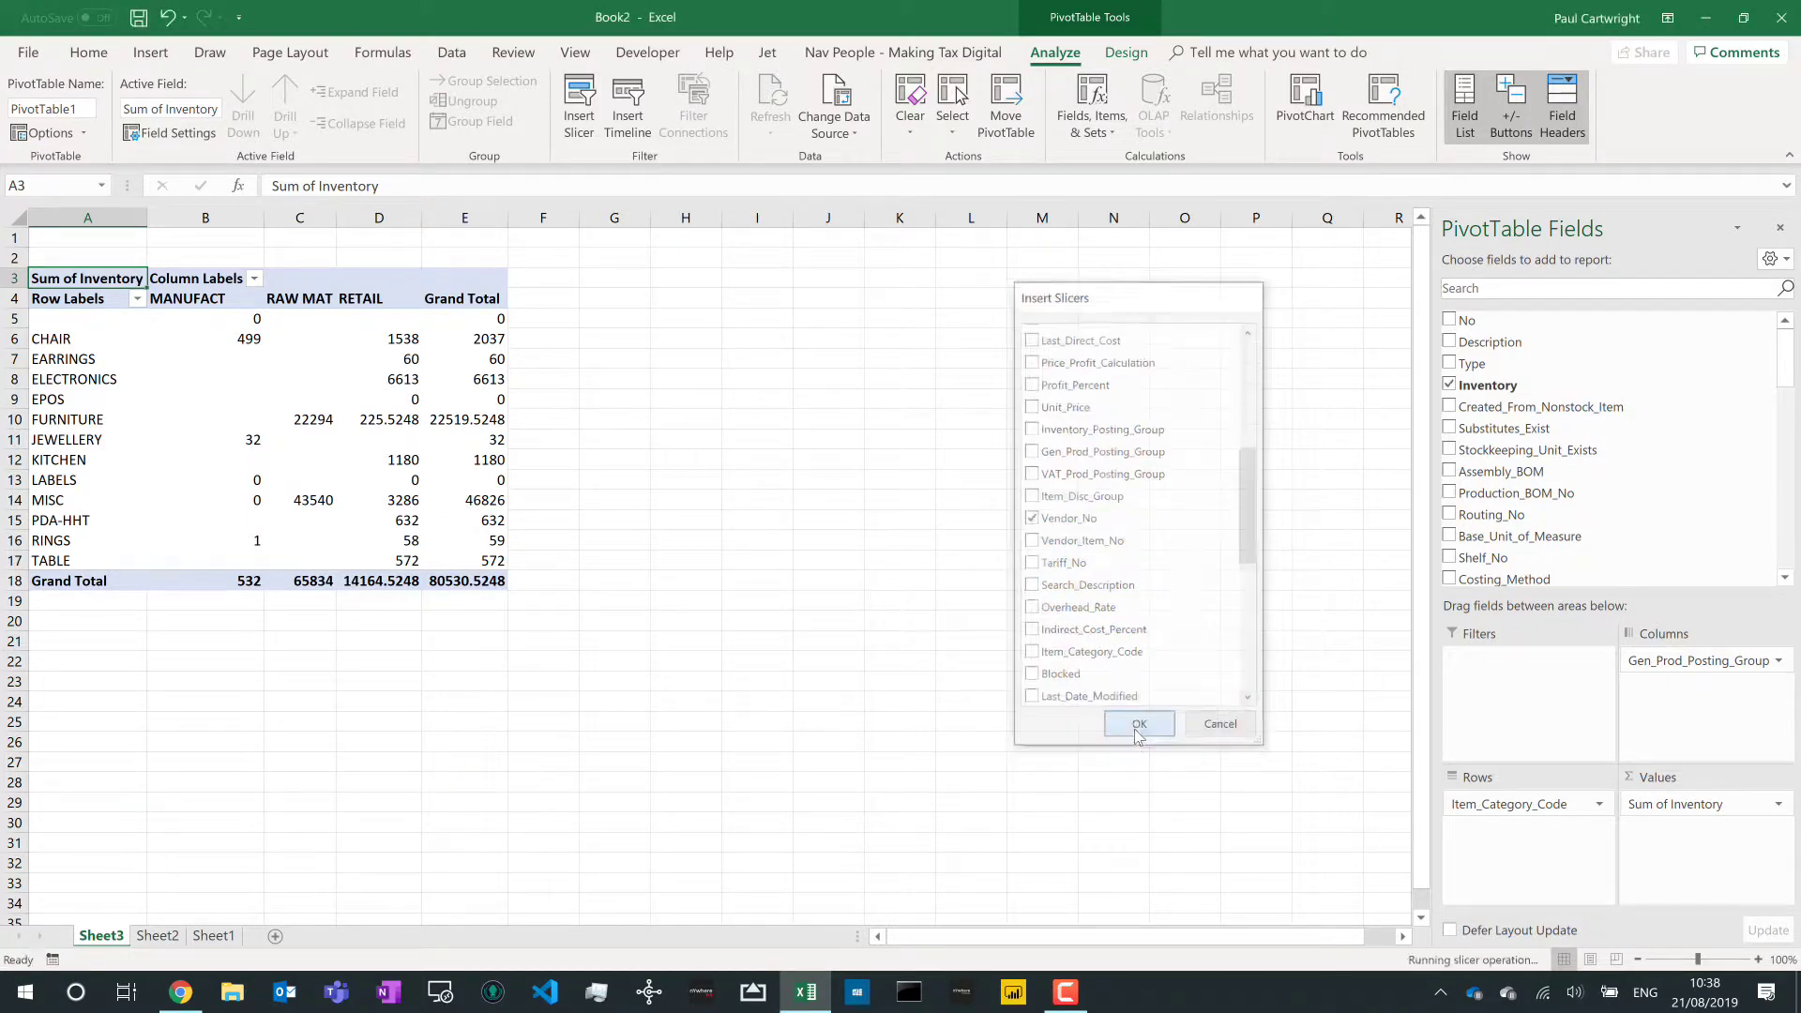
{"action": "left_click_drag", "start_coordinate": [733, 471], "coordinate": [610, 282]}
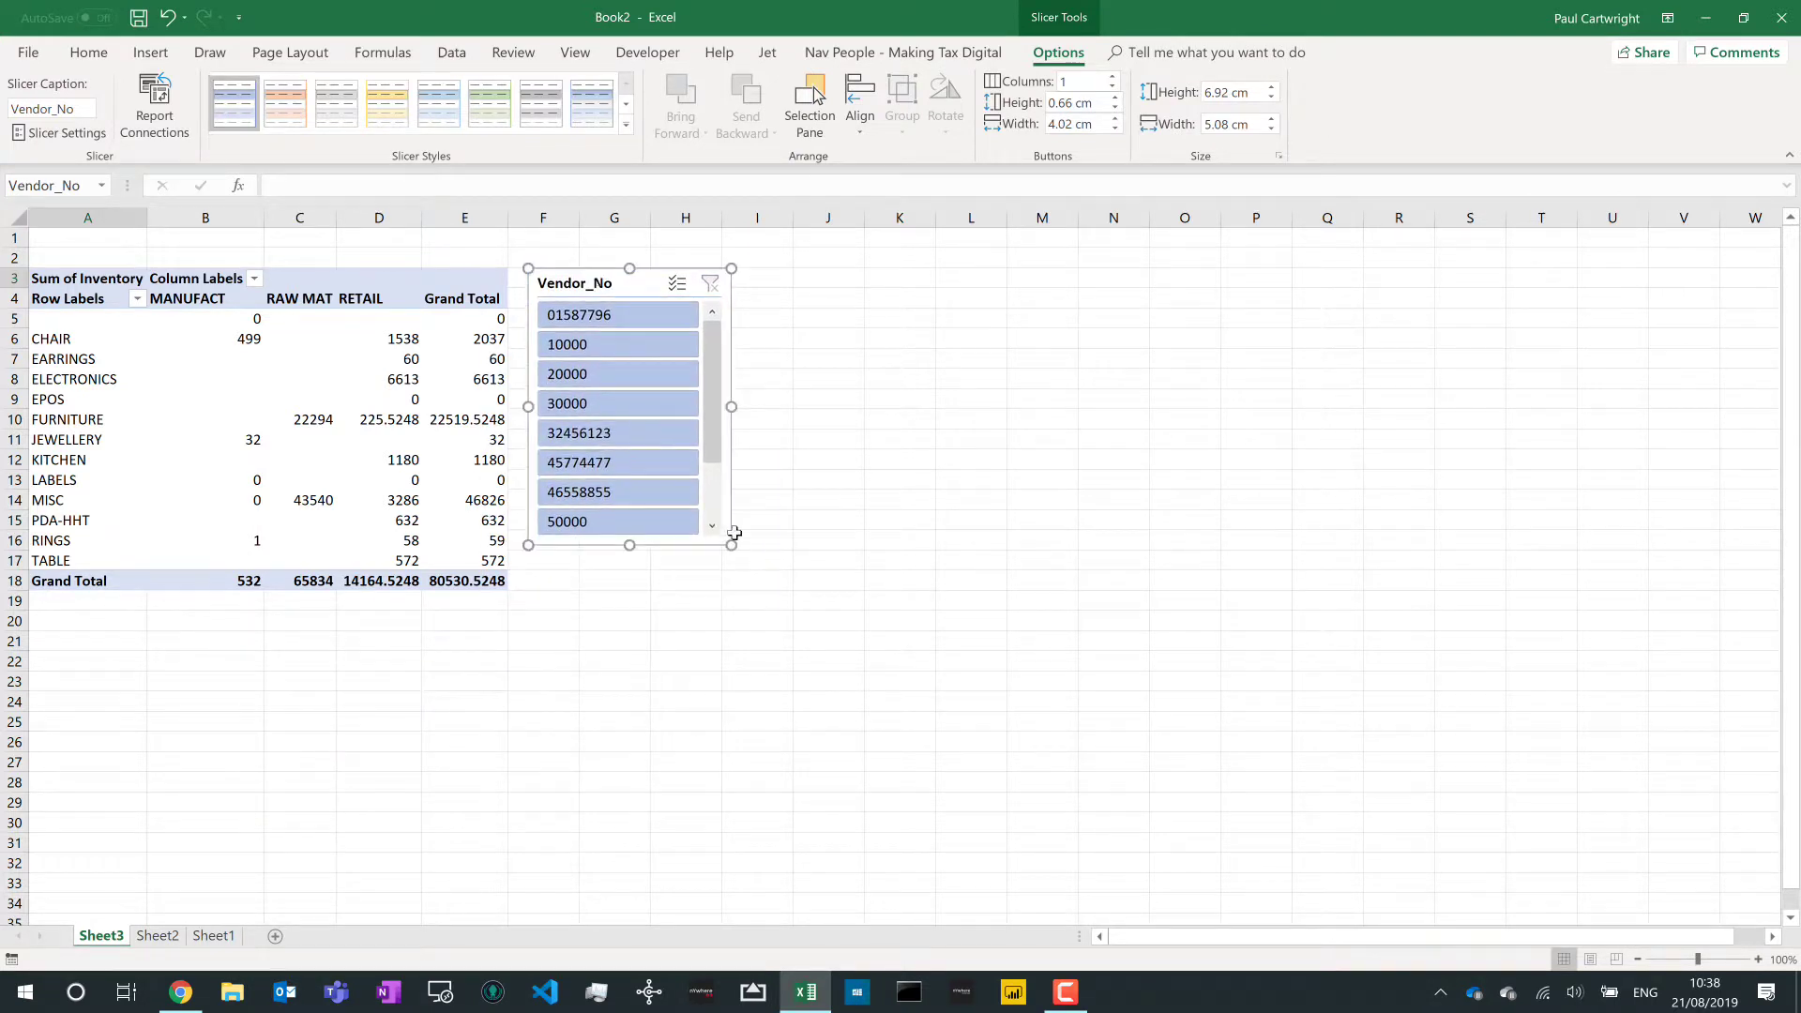
{"action": "left_click_drag", "start_coordinate": [733, 546], "coordinate": [761, 705]}
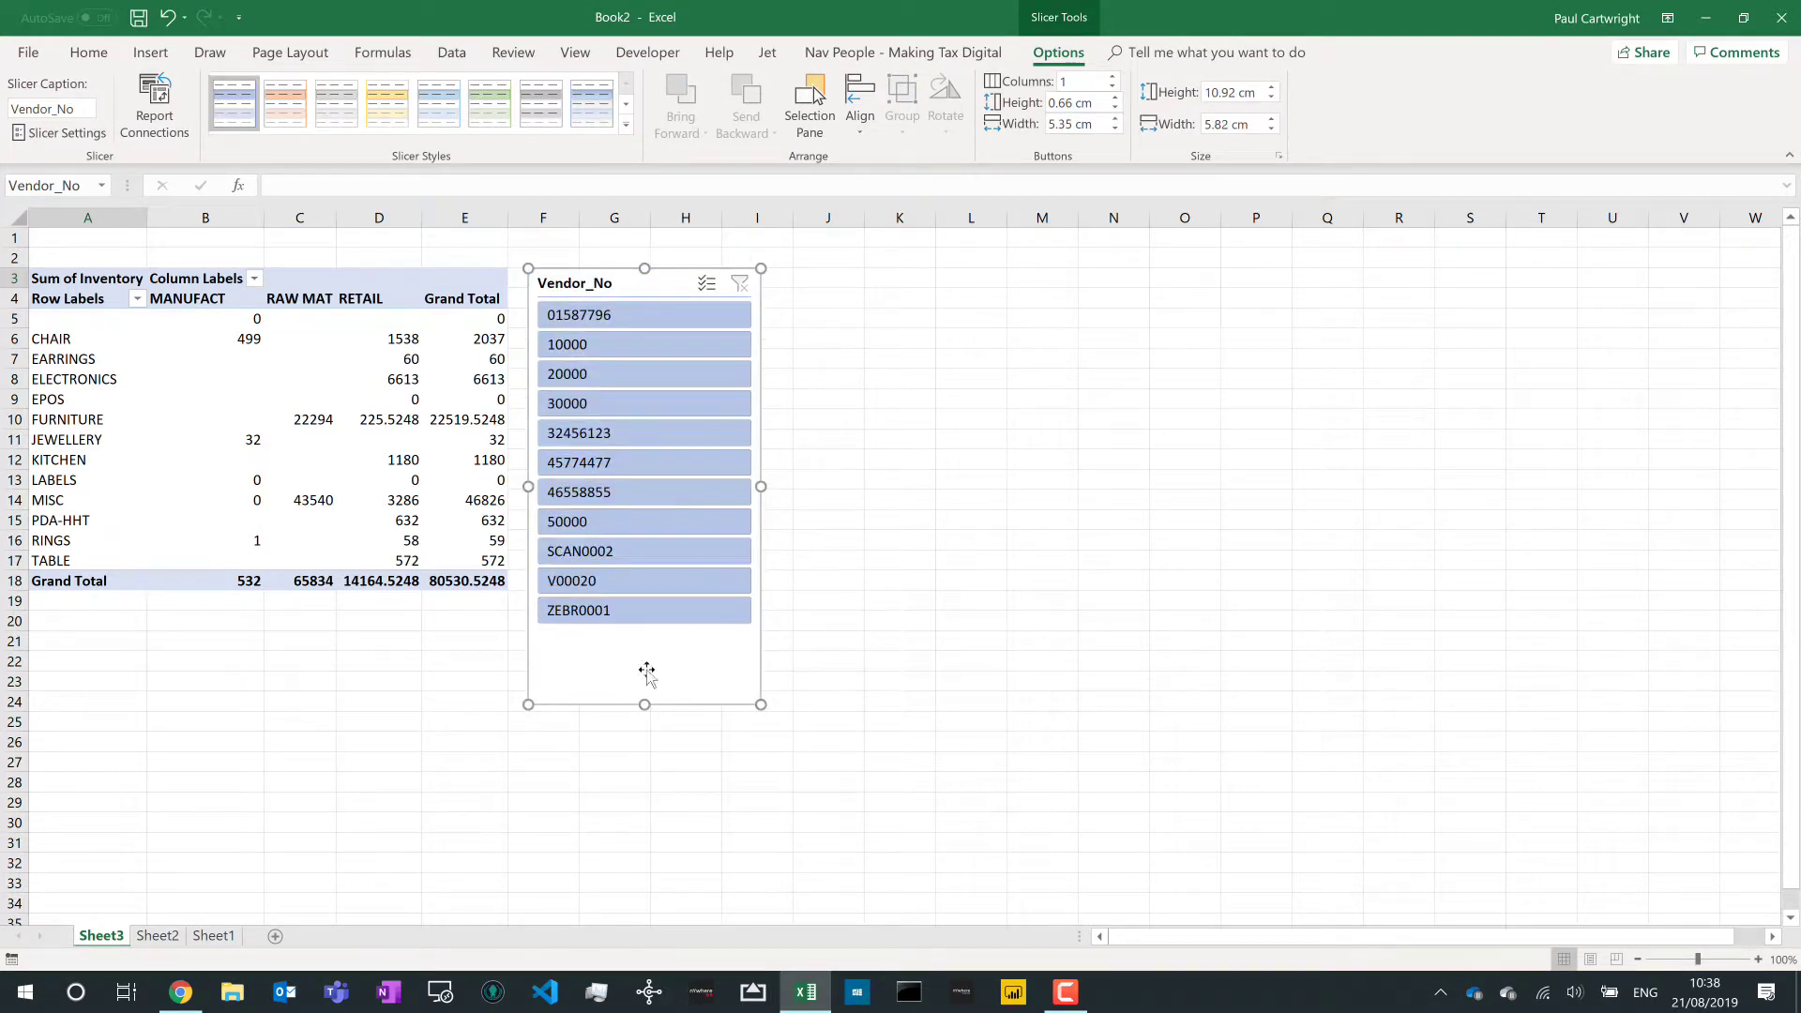
- Filter the pivot to vendors 10000, 20000, 30000 and 45774477, then clear the filter
{"action": "left_click", "coordinate": [633, 354]}
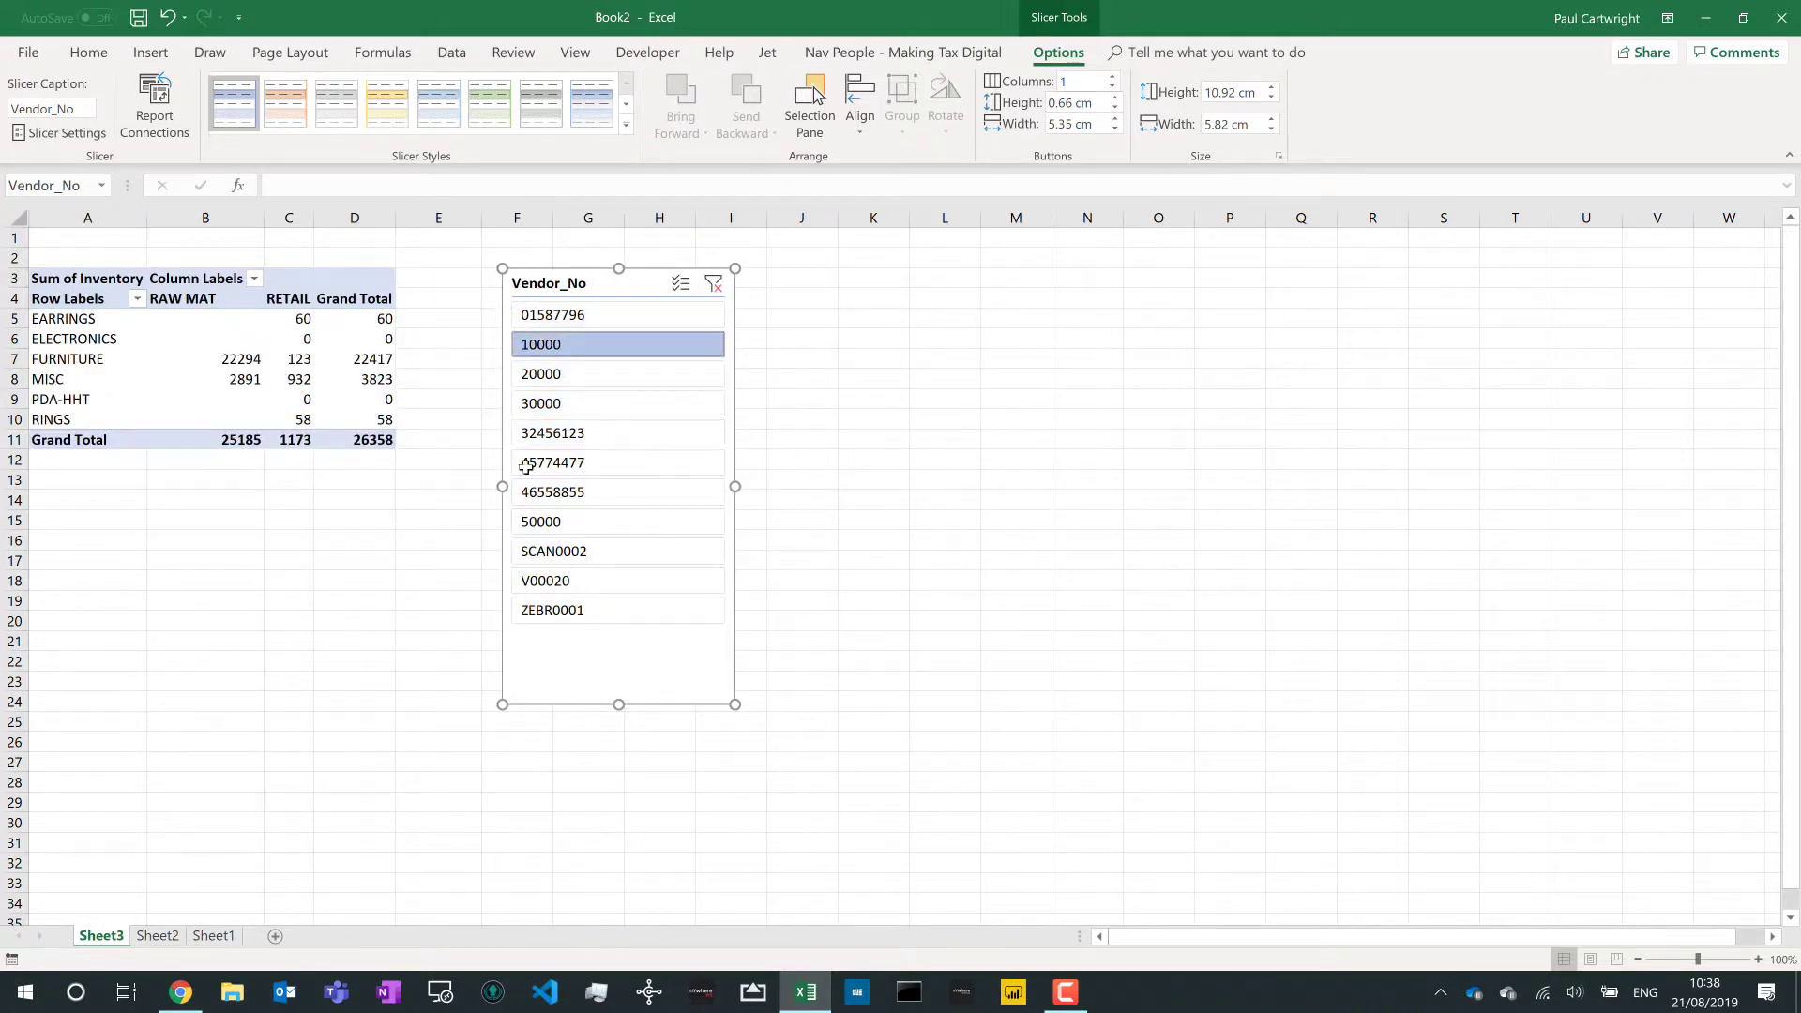
{"action": "left_click", "coordinate": [583, 375], "text": "ctrl"}
{"action": "left_click", "coordinate": [610, 405], "text": "ctrl"}
{"action": "left_click", "coordinate": [598, 464], "text": "ctrl"}
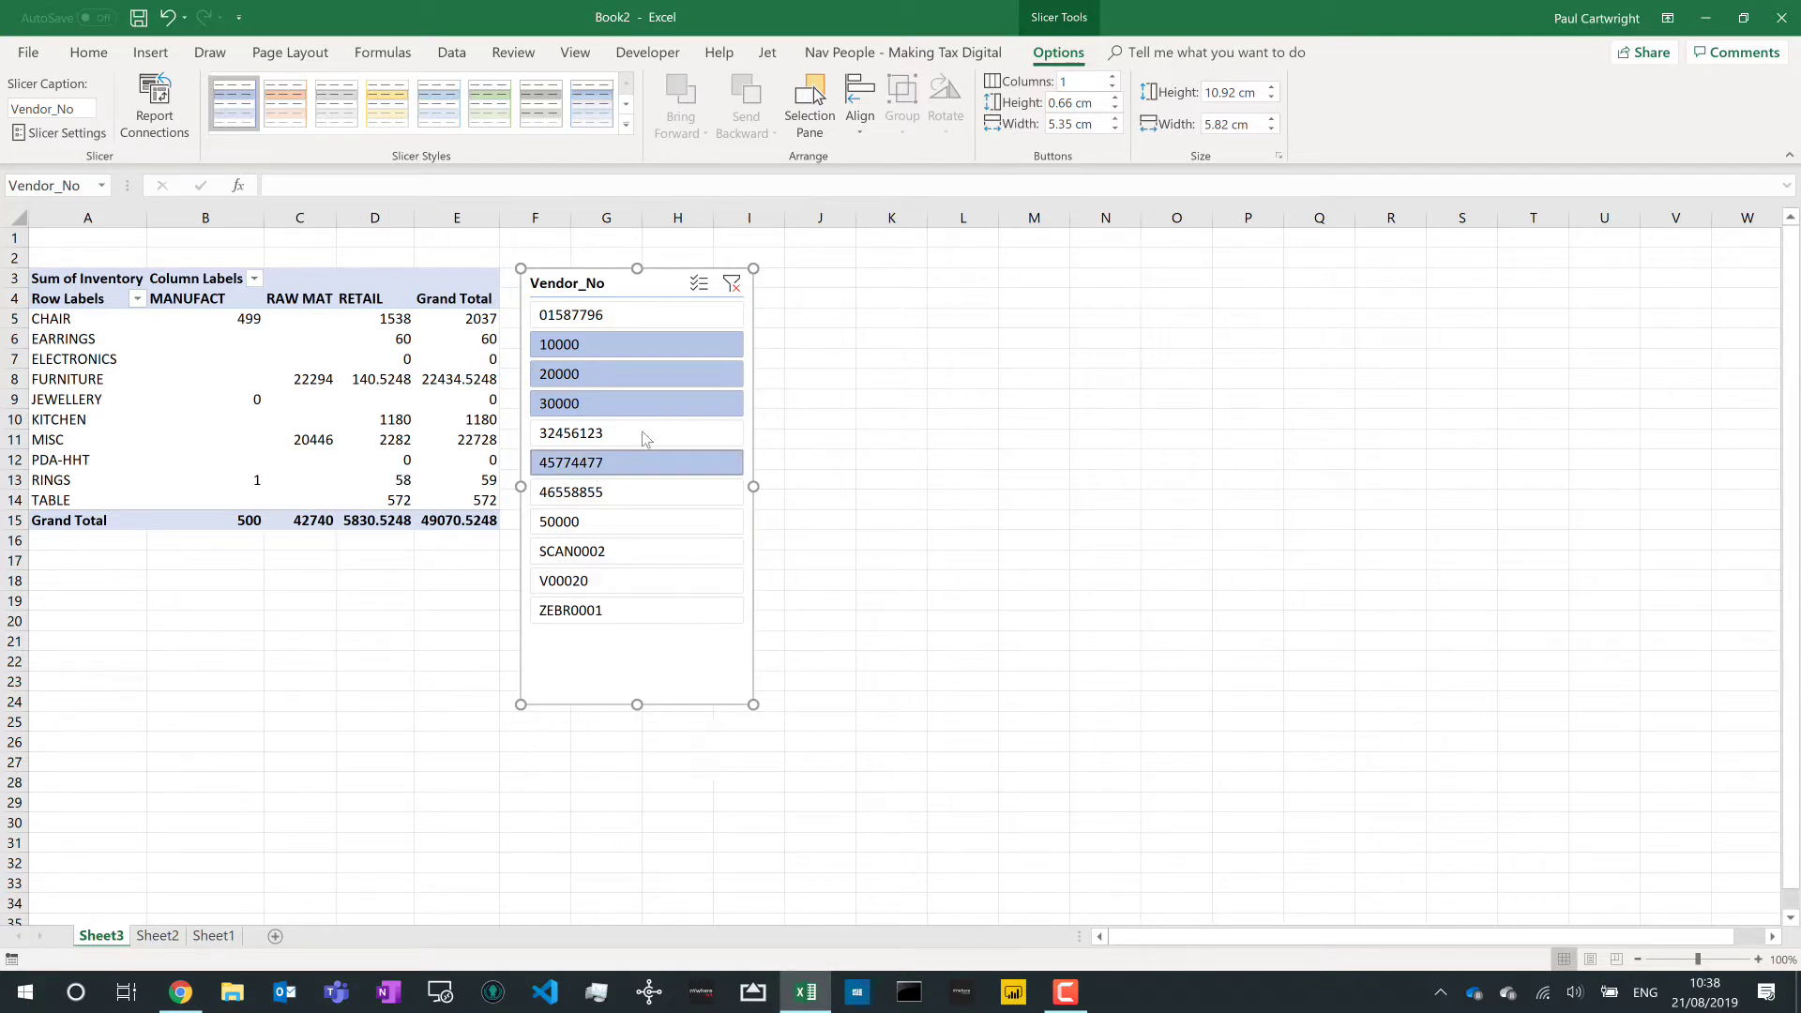
{"action": "left_click", "coordinate": [732, 284]}
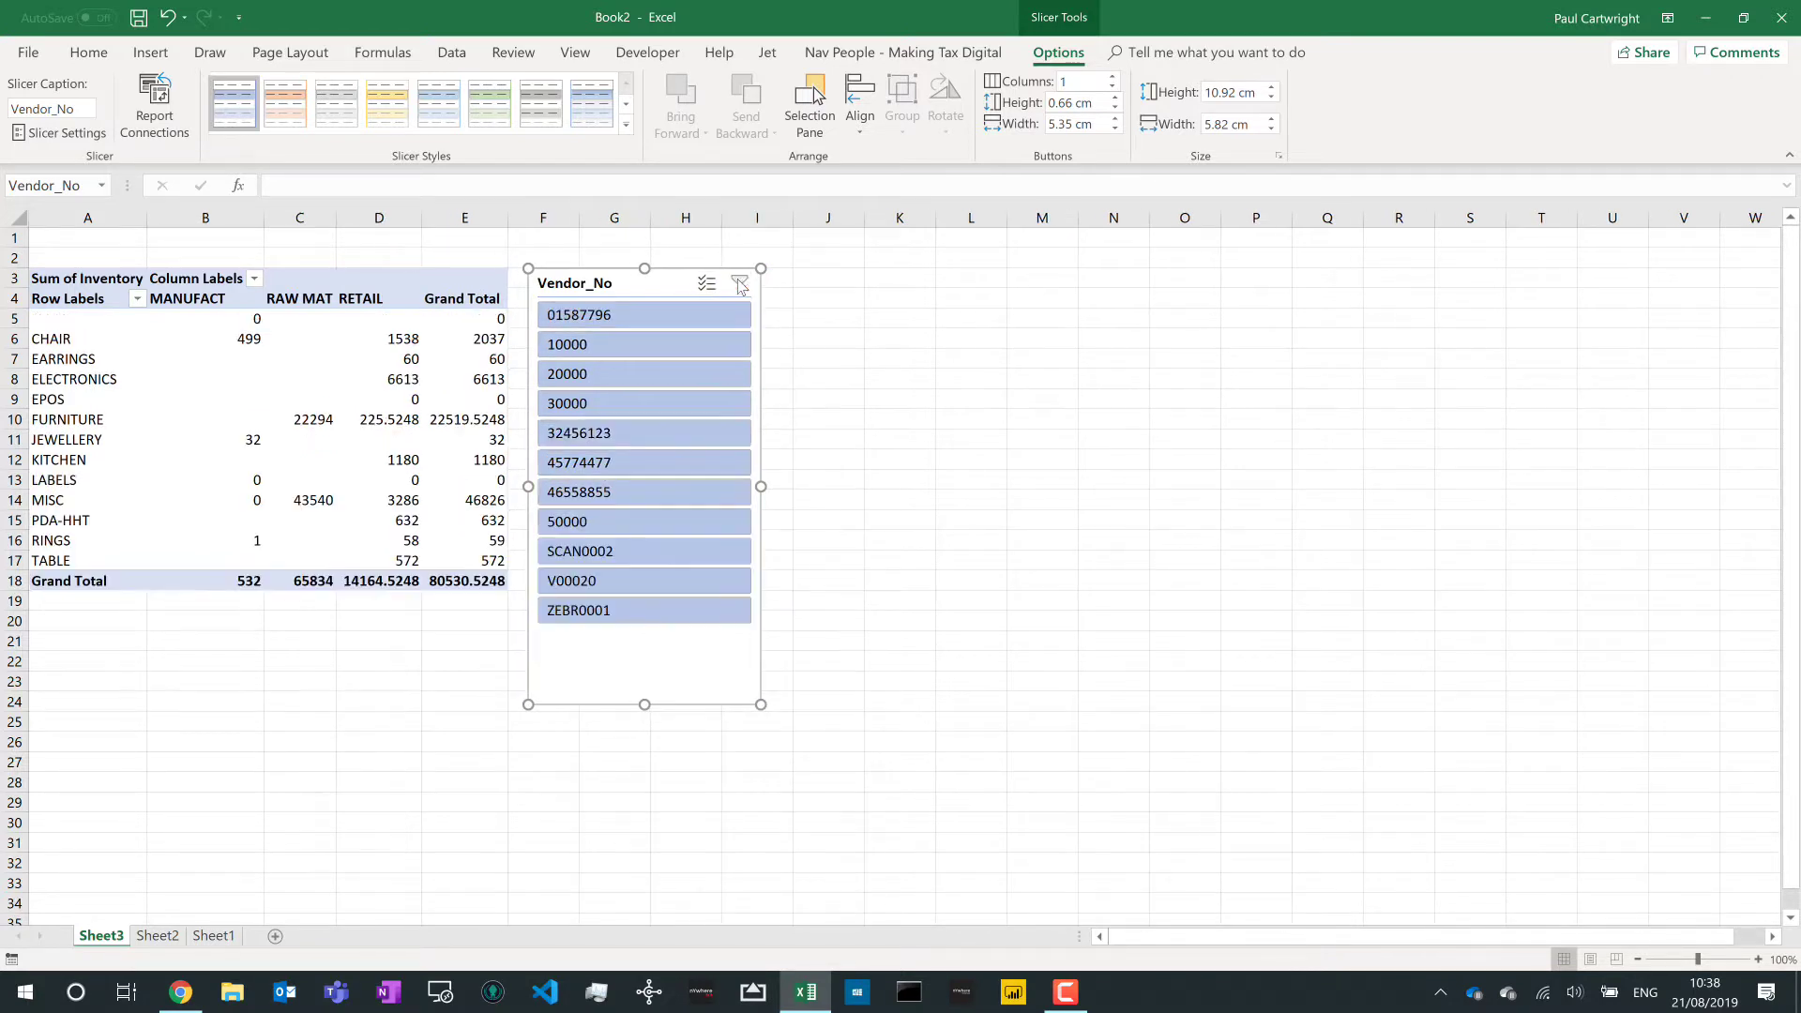
- Filter to vendor V00020, then to ZEBR0001, clearing the slicer filter after each
{"action": "left_click", "coordinate": [664, 591]}
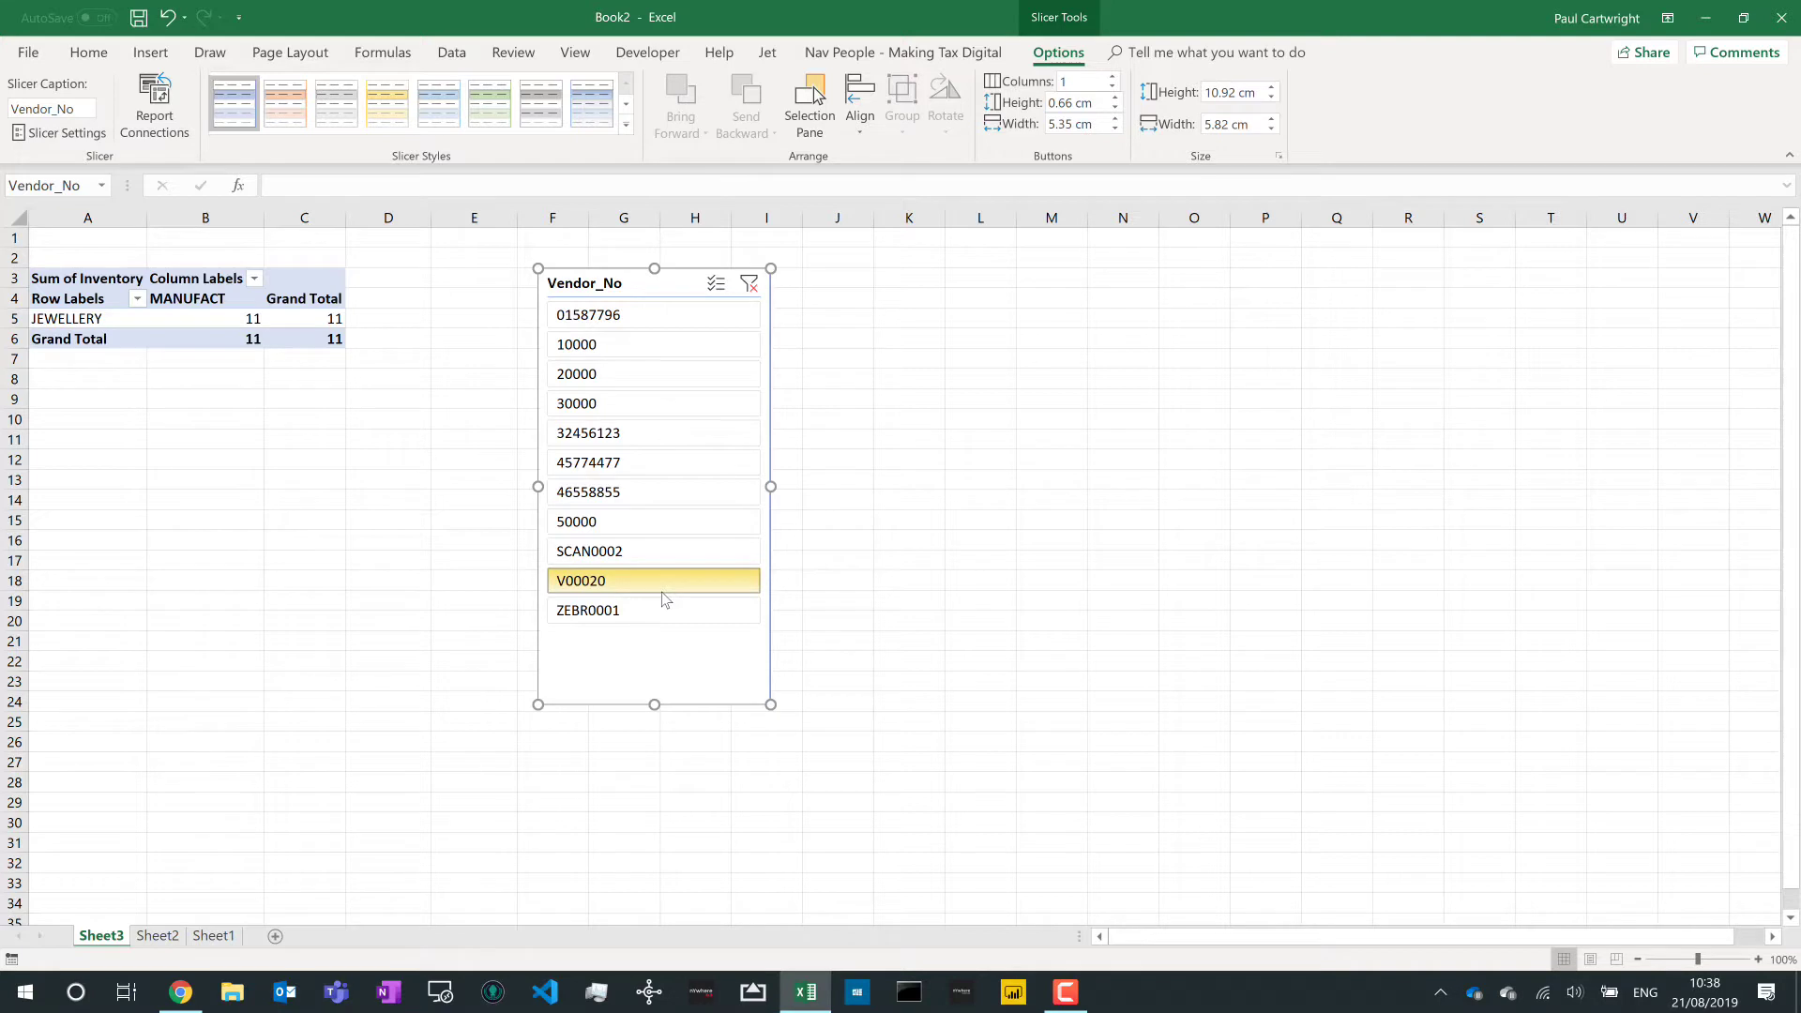
{"action": "left_click", "coordinate": [748, 284]}
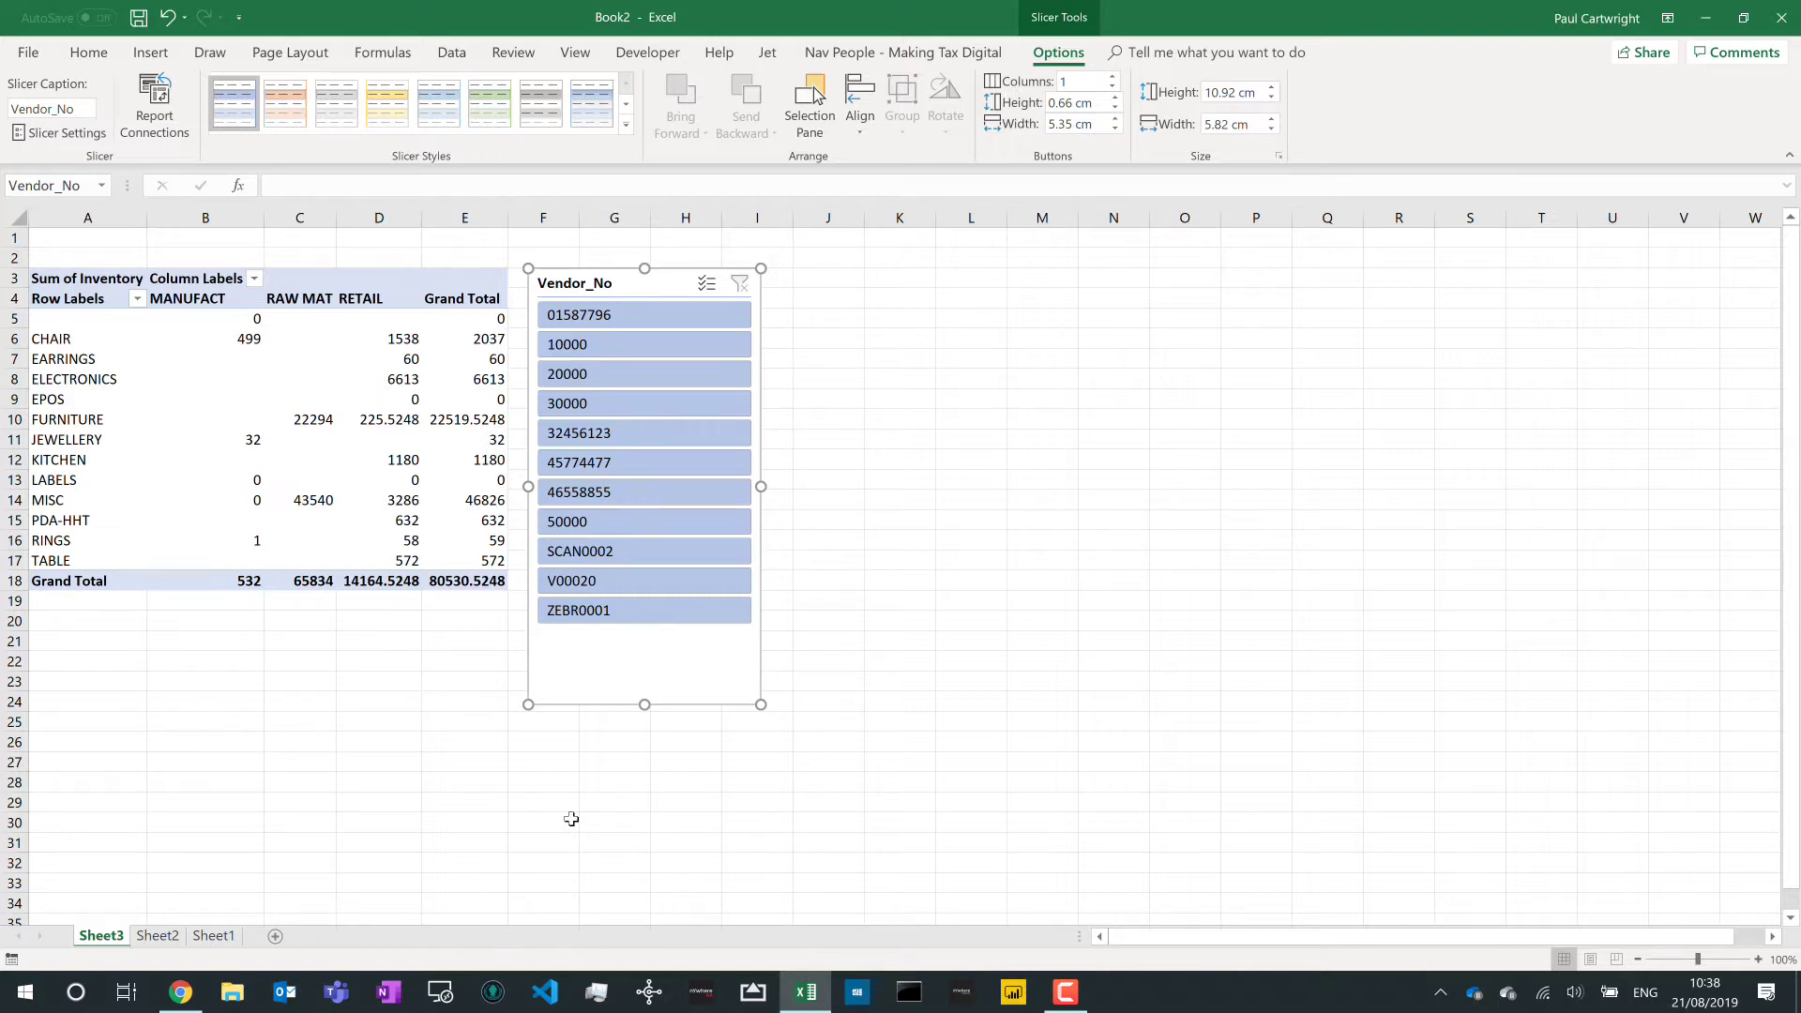
{"action": "left_click", "coordinate": [347, 516]}
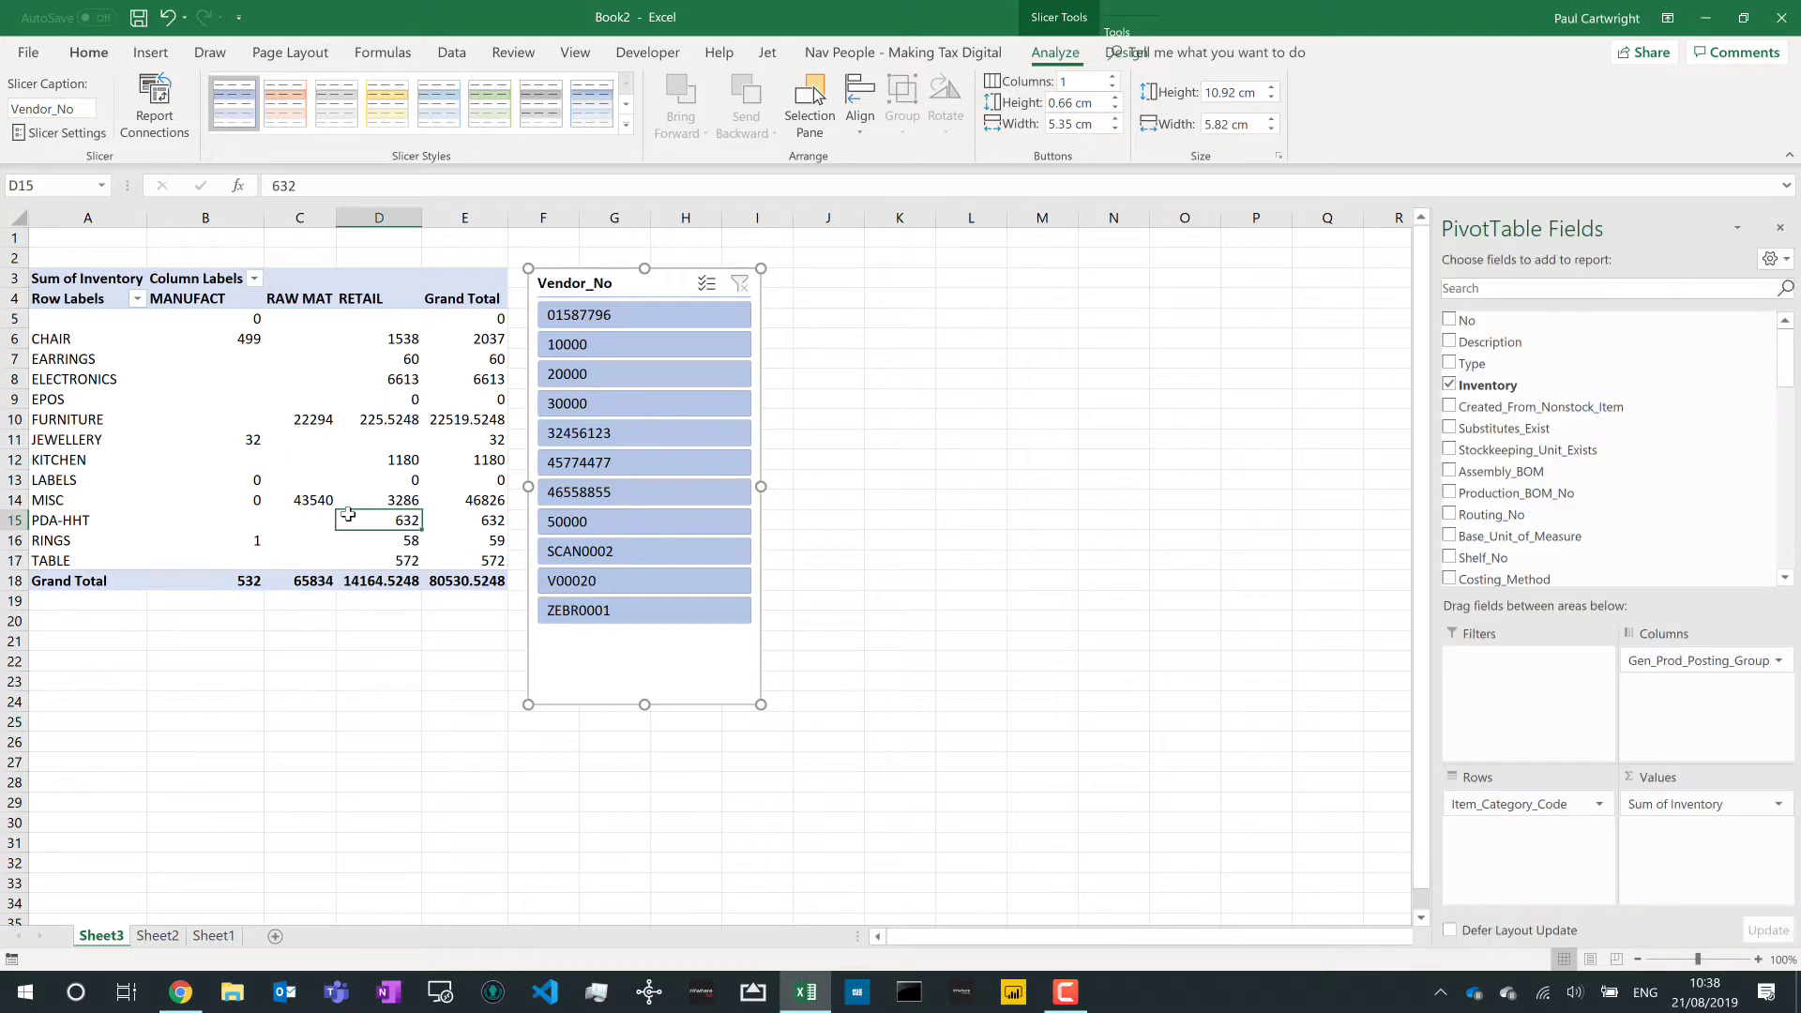
{"action": "left_click", "coordinate": [649, 662]}
{"action": "left_click", "coordinate": [577, 611]}
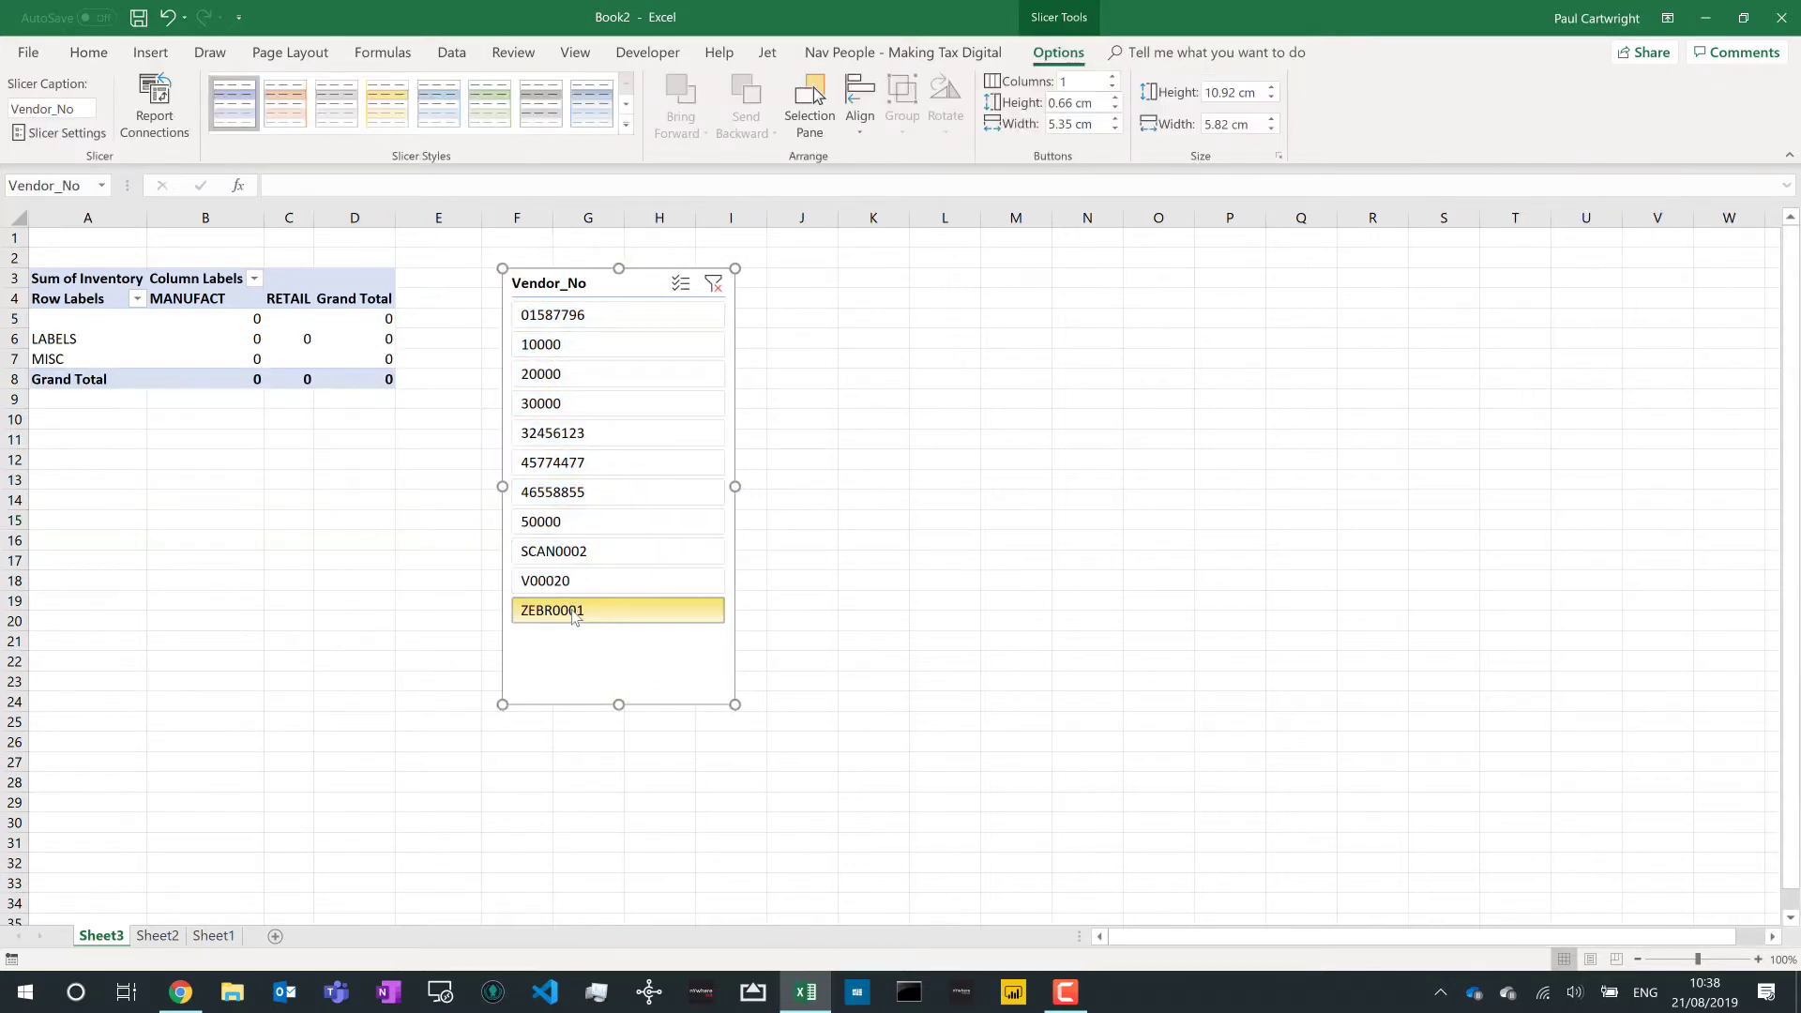
{"action": "left_click", "coordinate": [713, 283]}
- Insert a 3-D Clustered Column PivotChart of Sum of Inventory by Item_Category_Code
{"action": "left_click", "coordinate": [302, 358]}
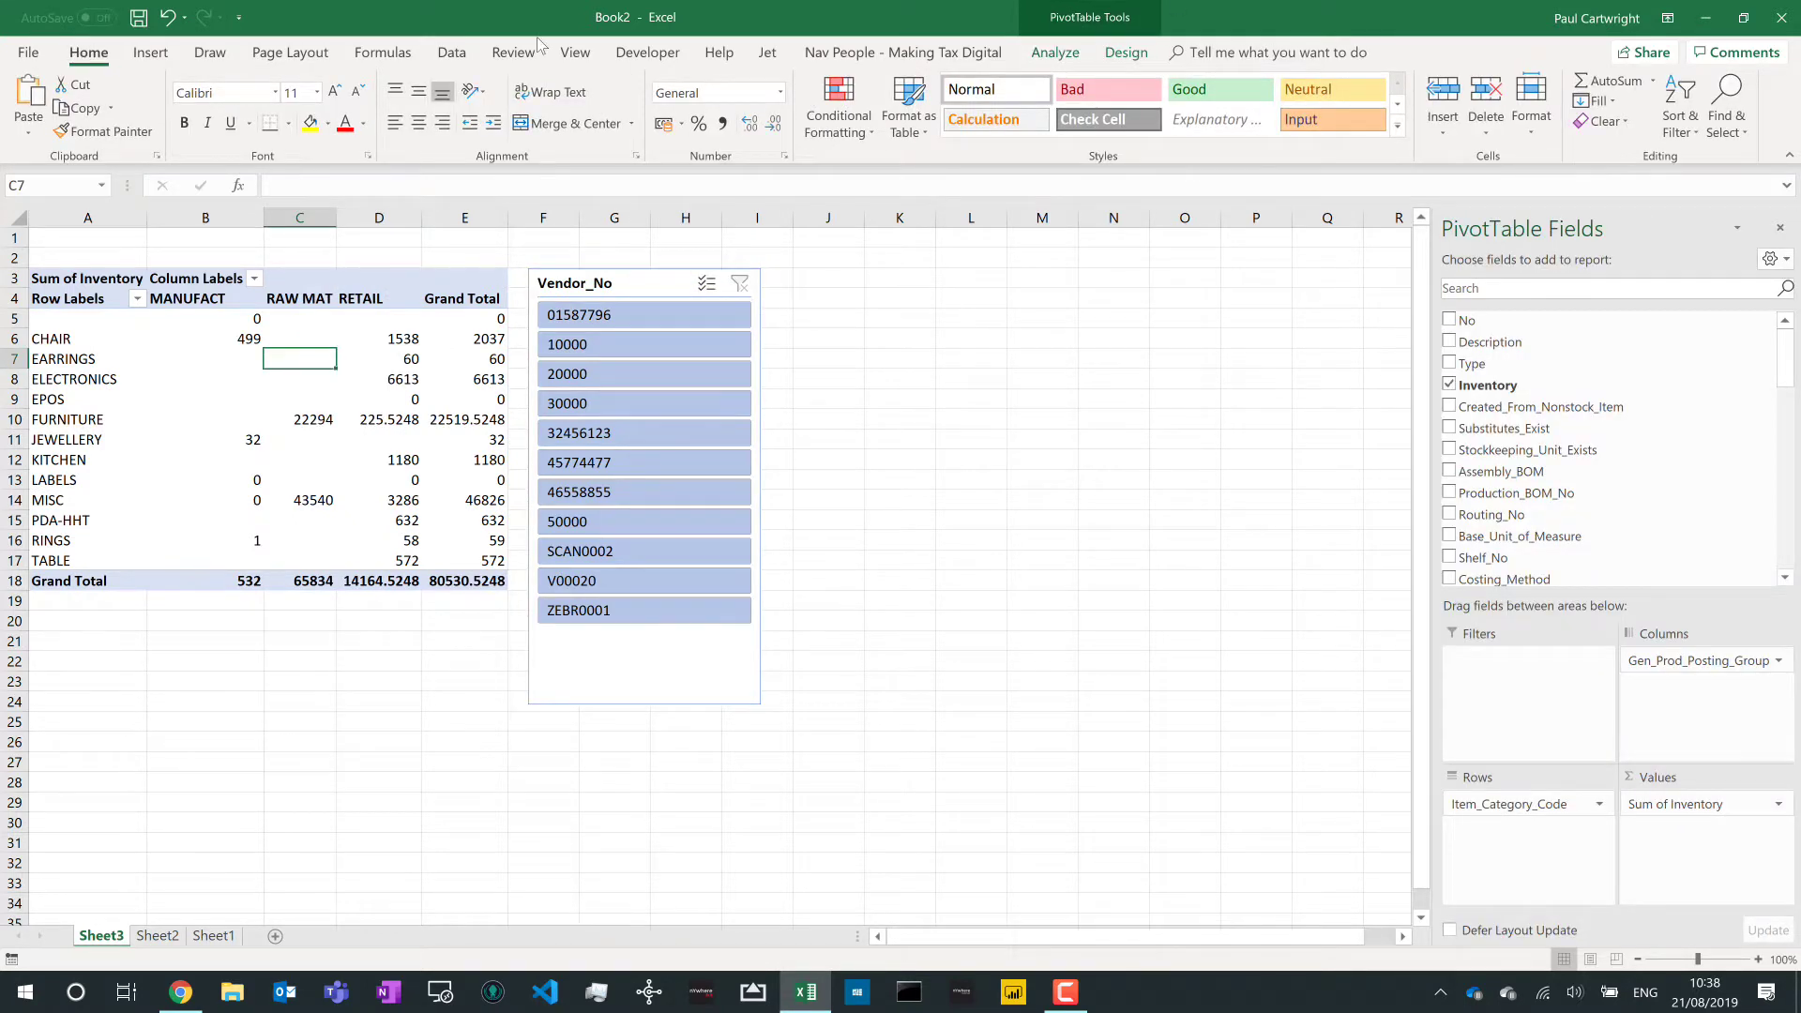
{"action": "left_click", "coordinate": [1125, 53]}
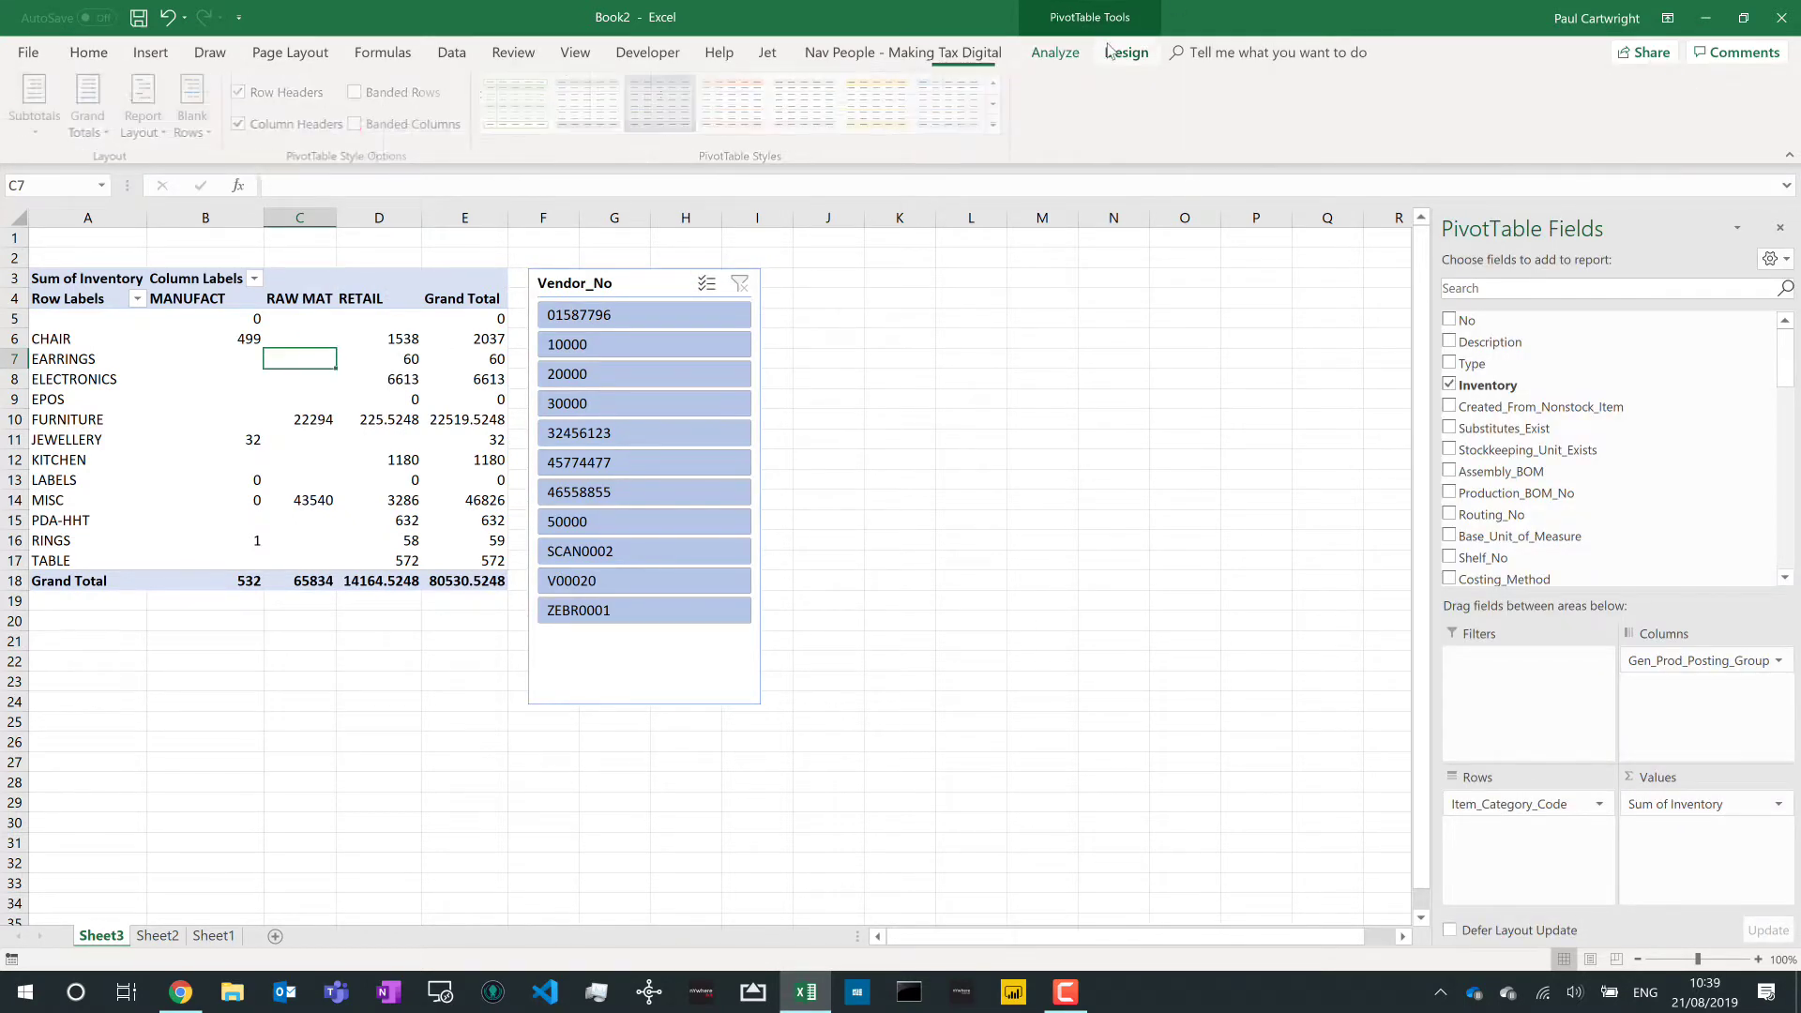
{"action": "left_click", "coordinate": [1055, 52]}
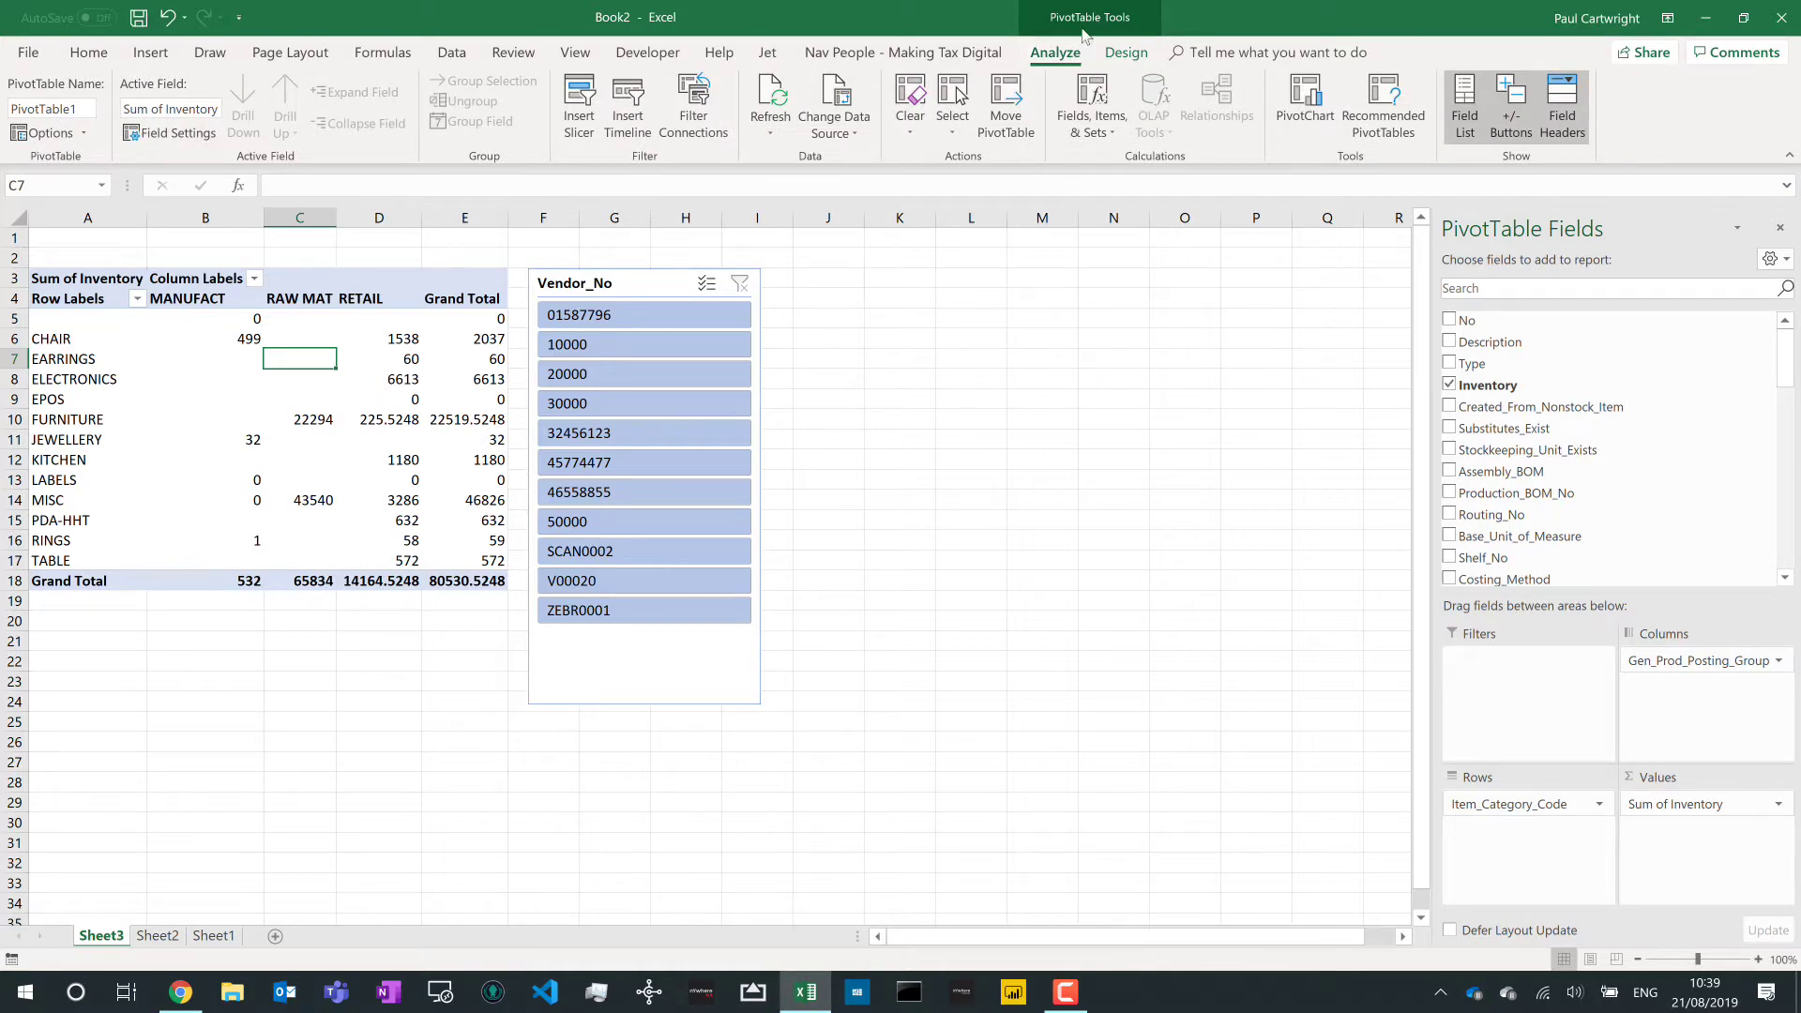
{"action": "left_click", "coordinate": [1298, 113]}
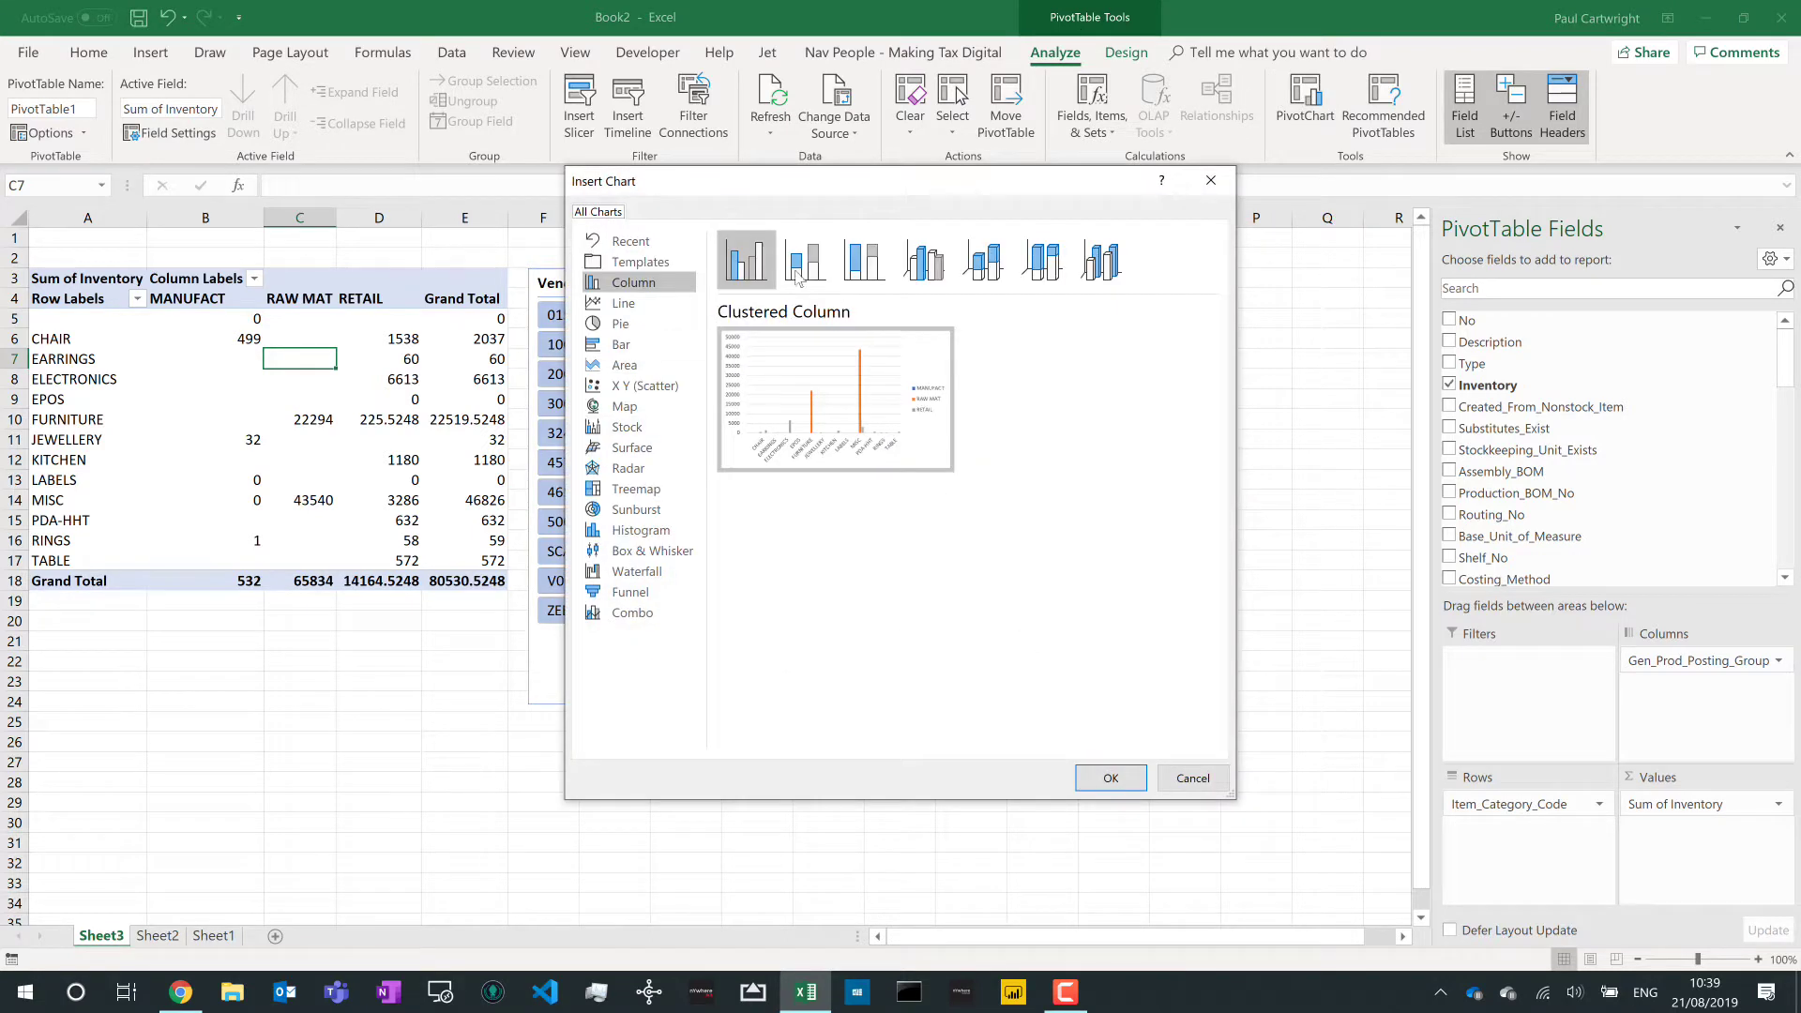
{"action": "left_click", "coordinate": [923, 261]}
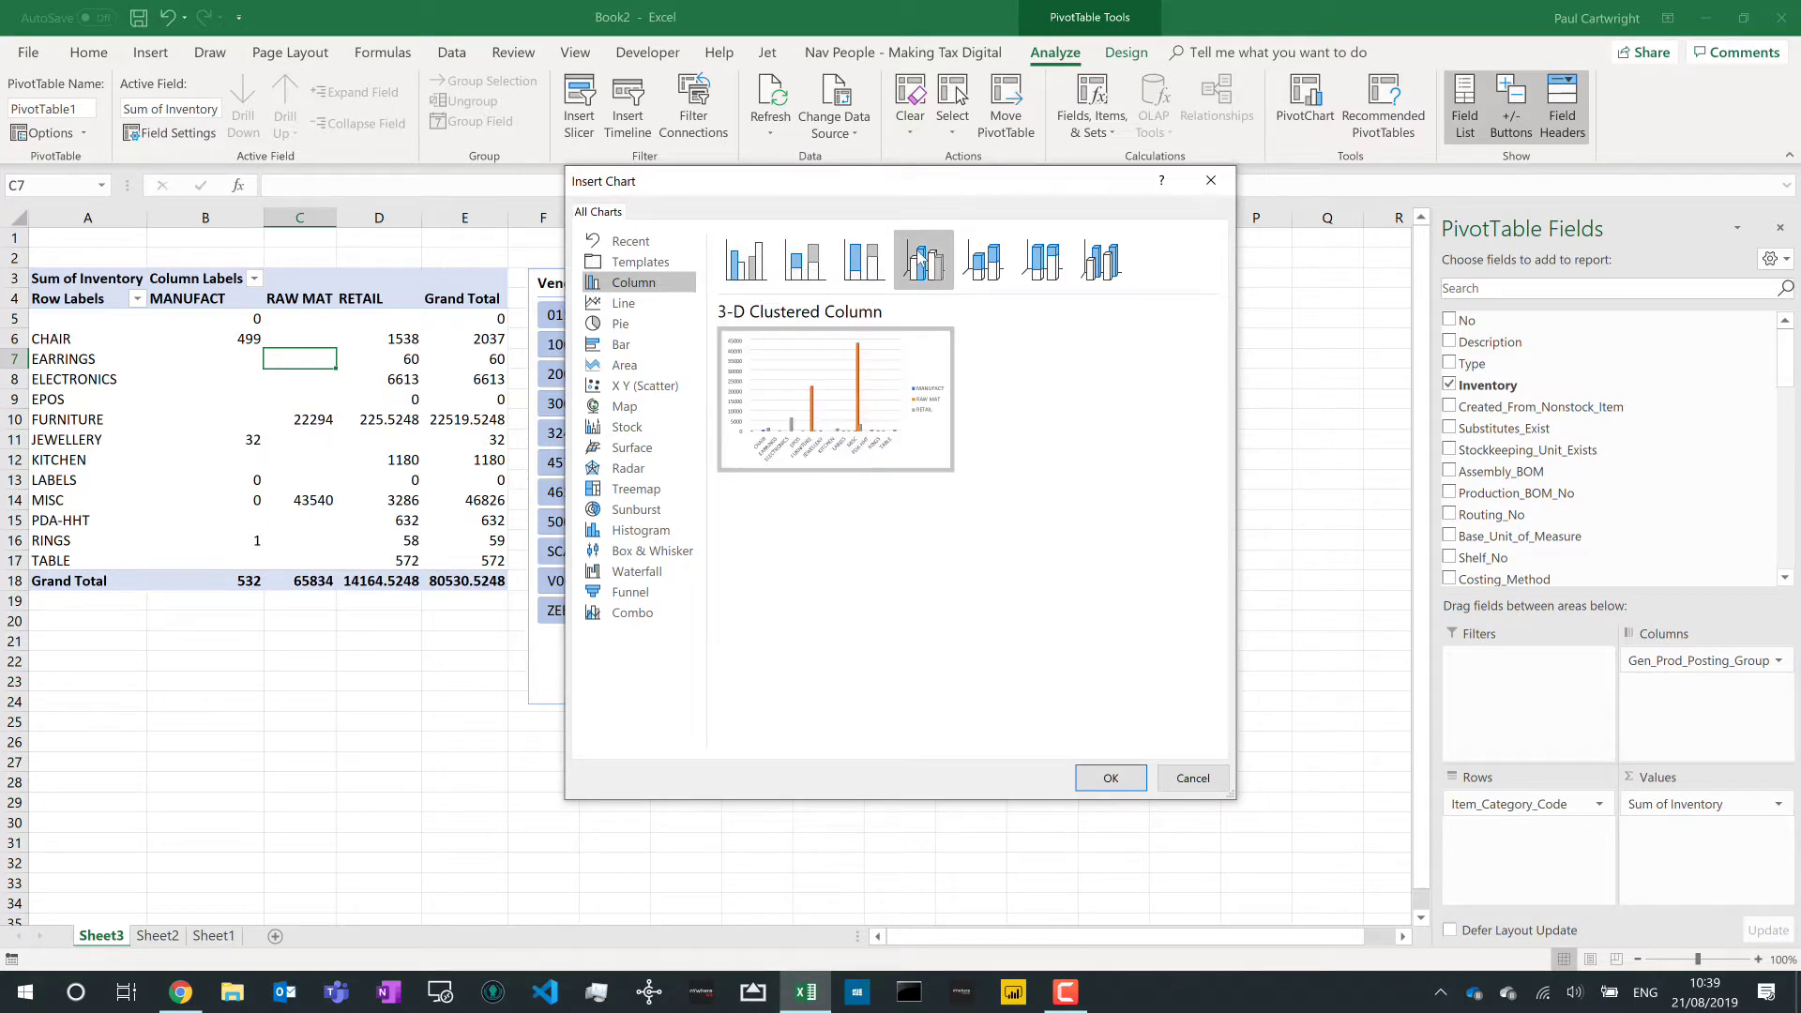
{"action": "left_click", "coordinate": [1110, 778]}
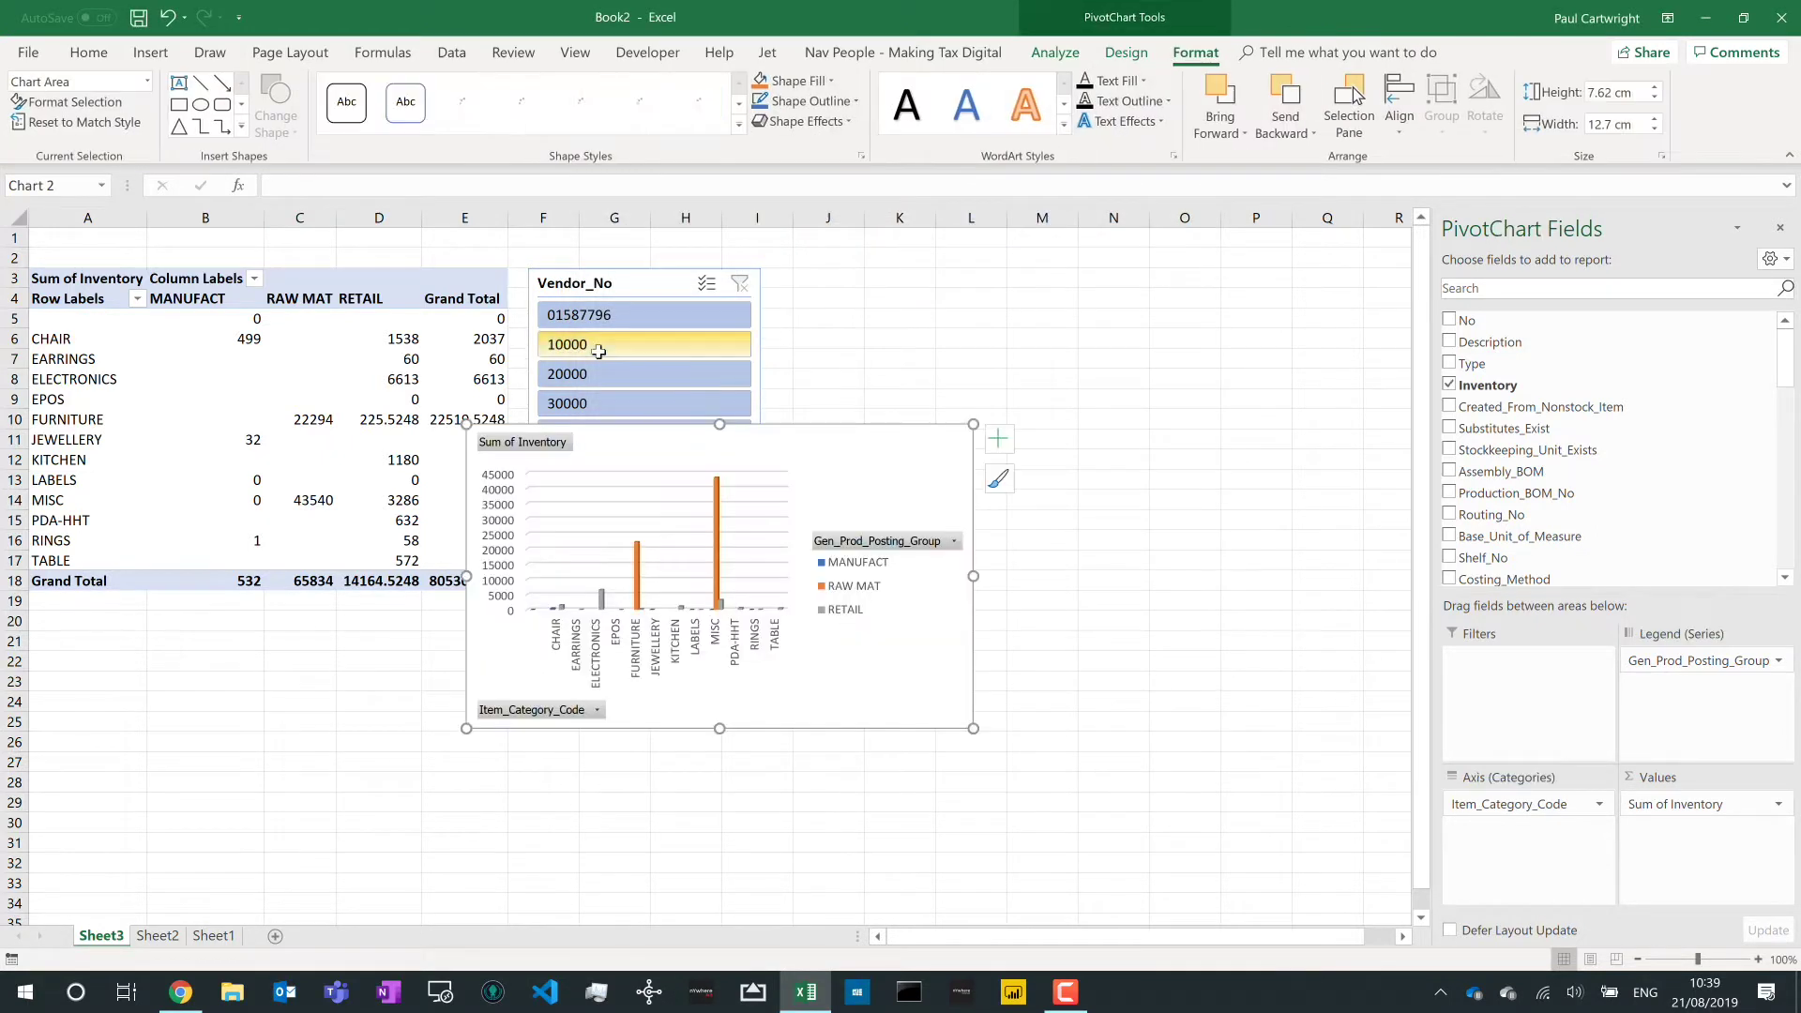
- Move the pivot chart to the right of the Vendor_No slicer and enlarge it
{"action": "left_click_drag", "start_coordinate": [729, 428], "coordinate": [920, 286]}
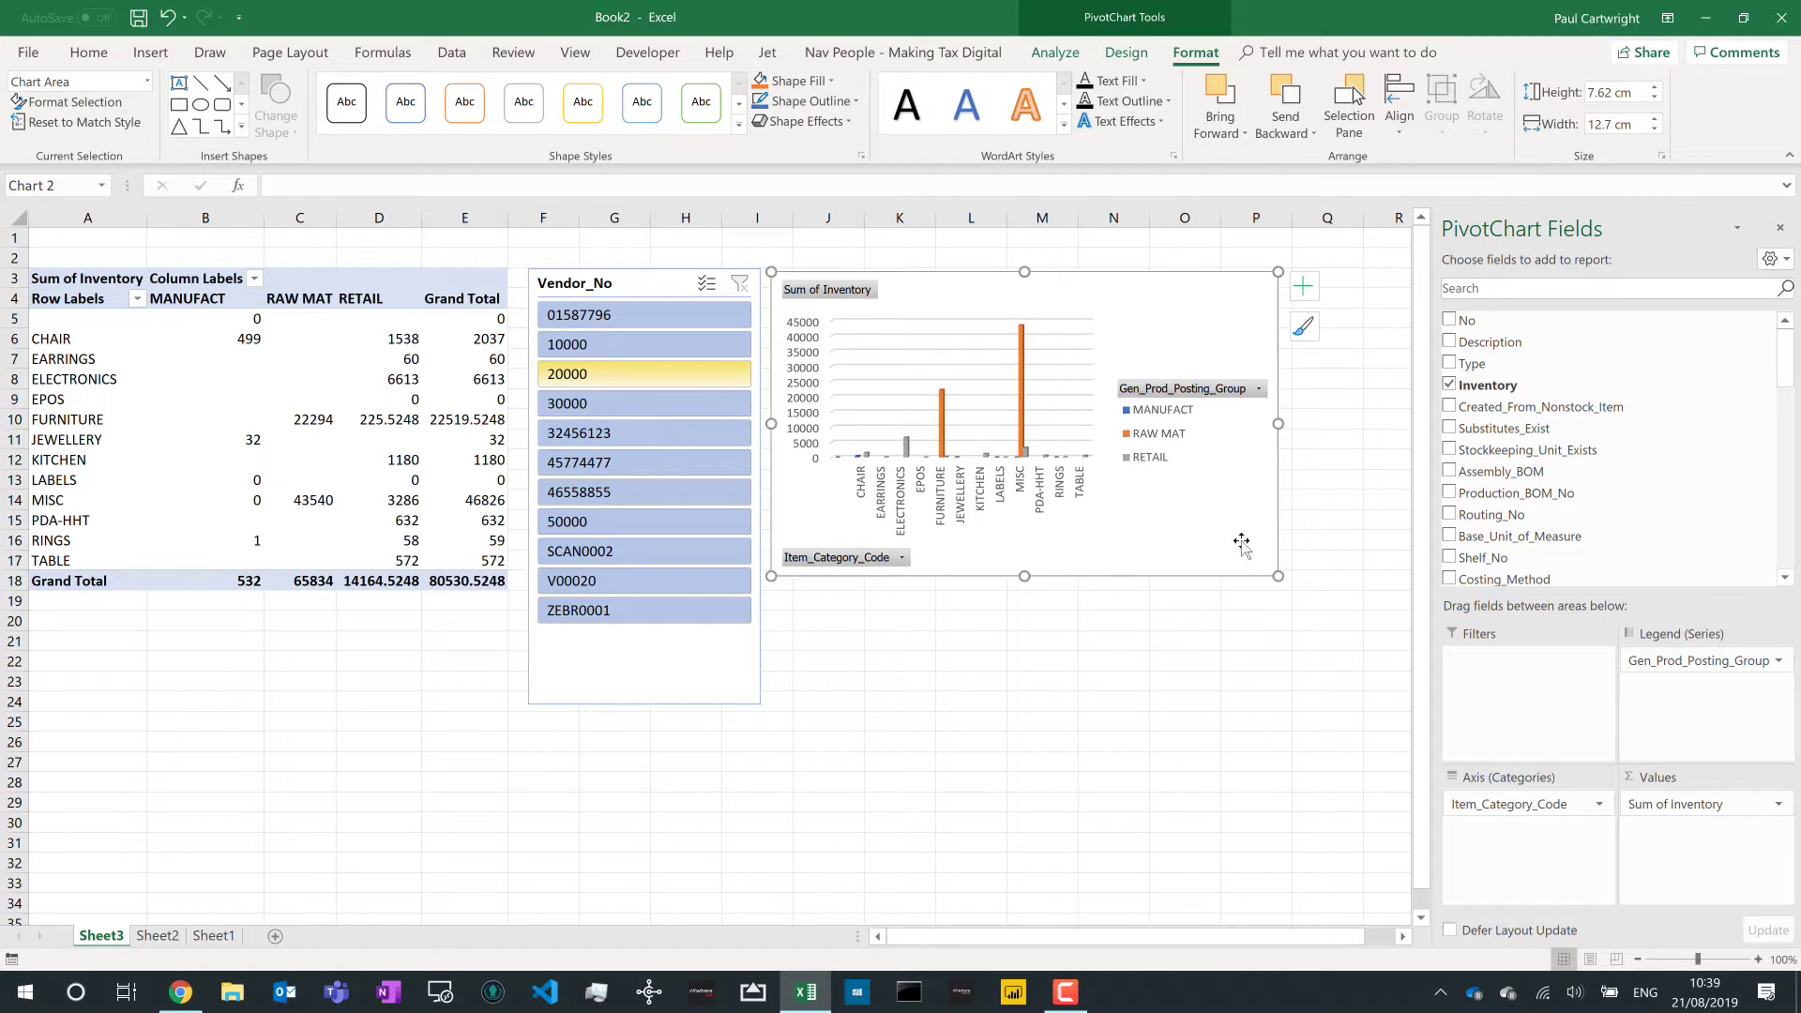
{"action": "left_click_drag", "start_coordinate": [1278, 576], "coordinate": [1383, 693]}
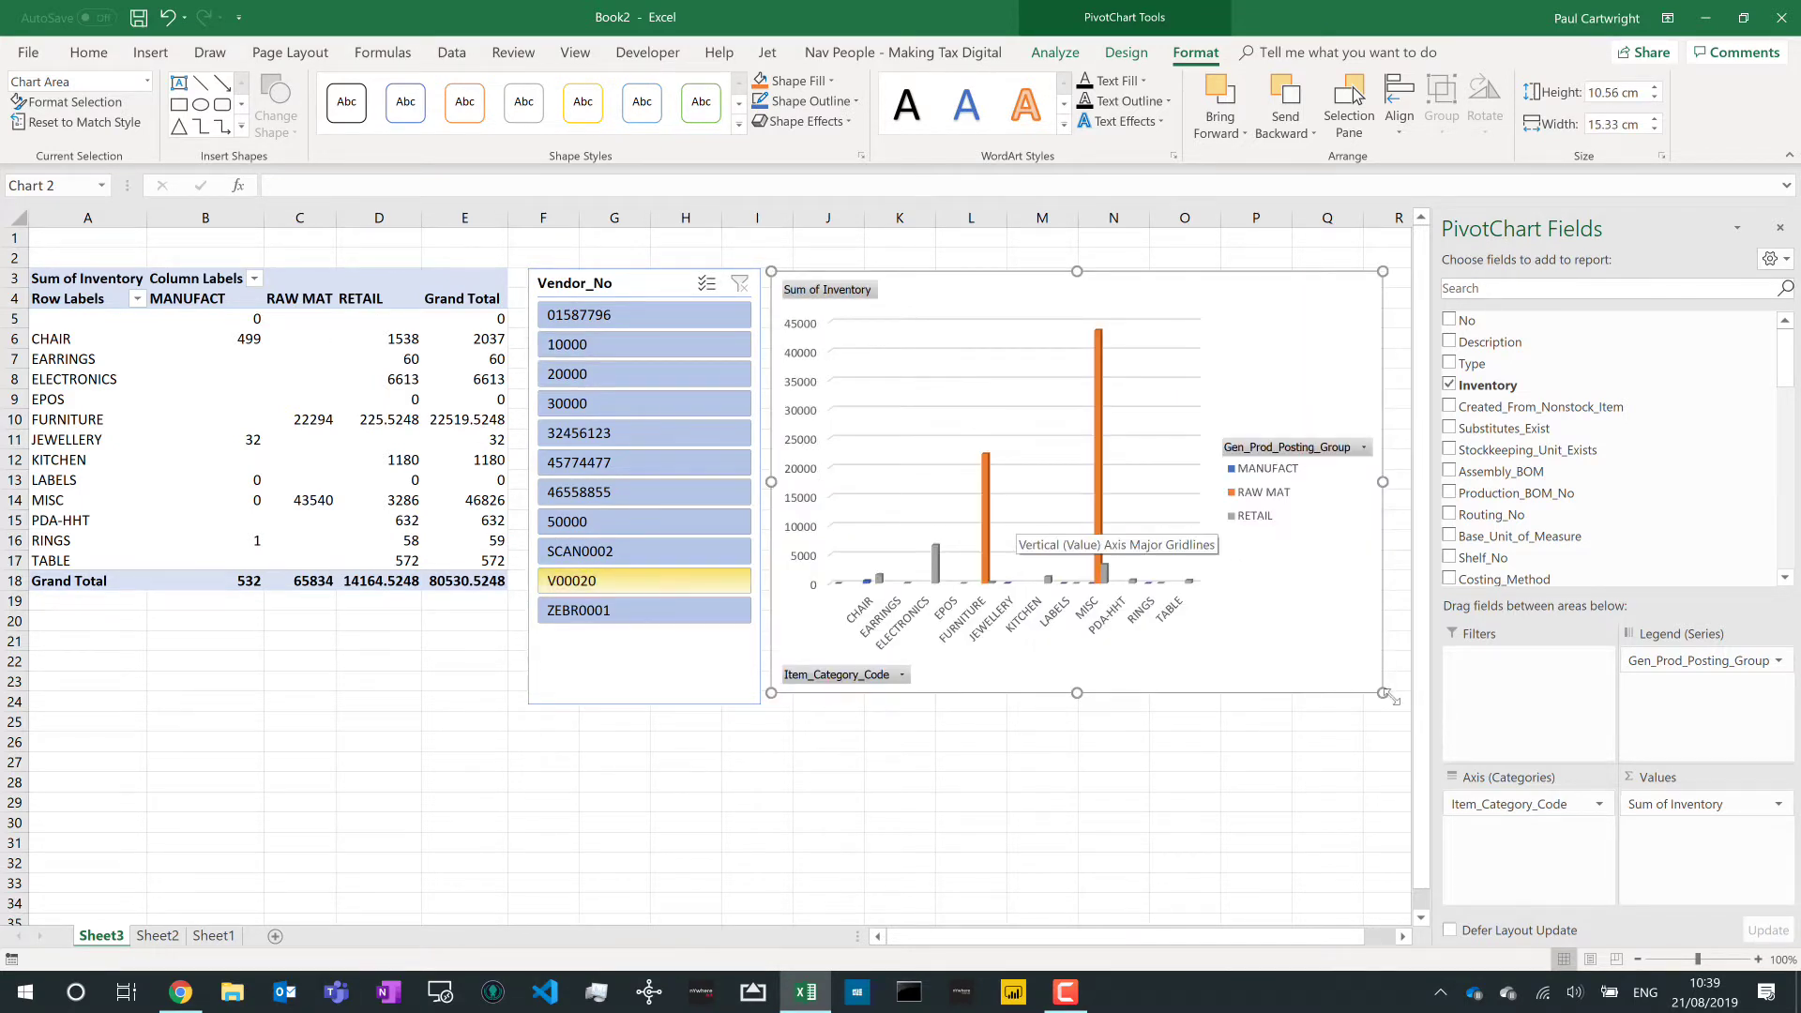
{"action": "left_click", "coordinate": [159, 495]}
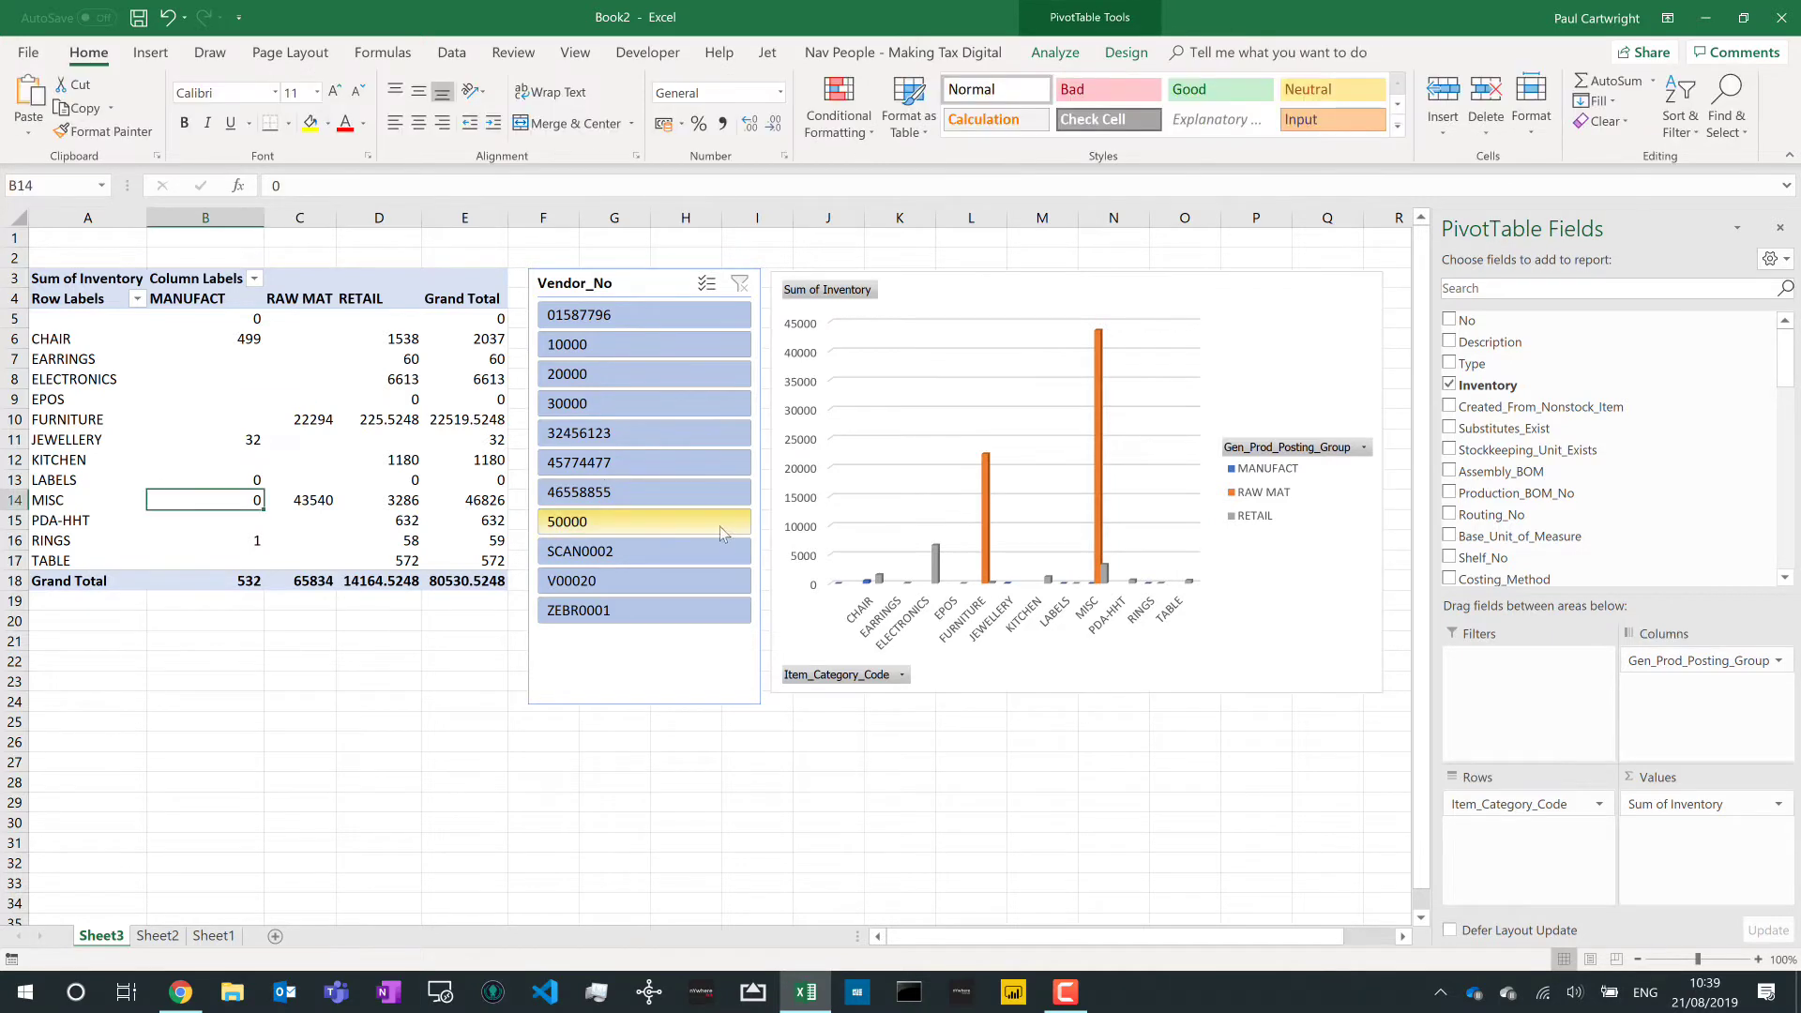
{"action": "left_click", "coordinate": [629, 352]}
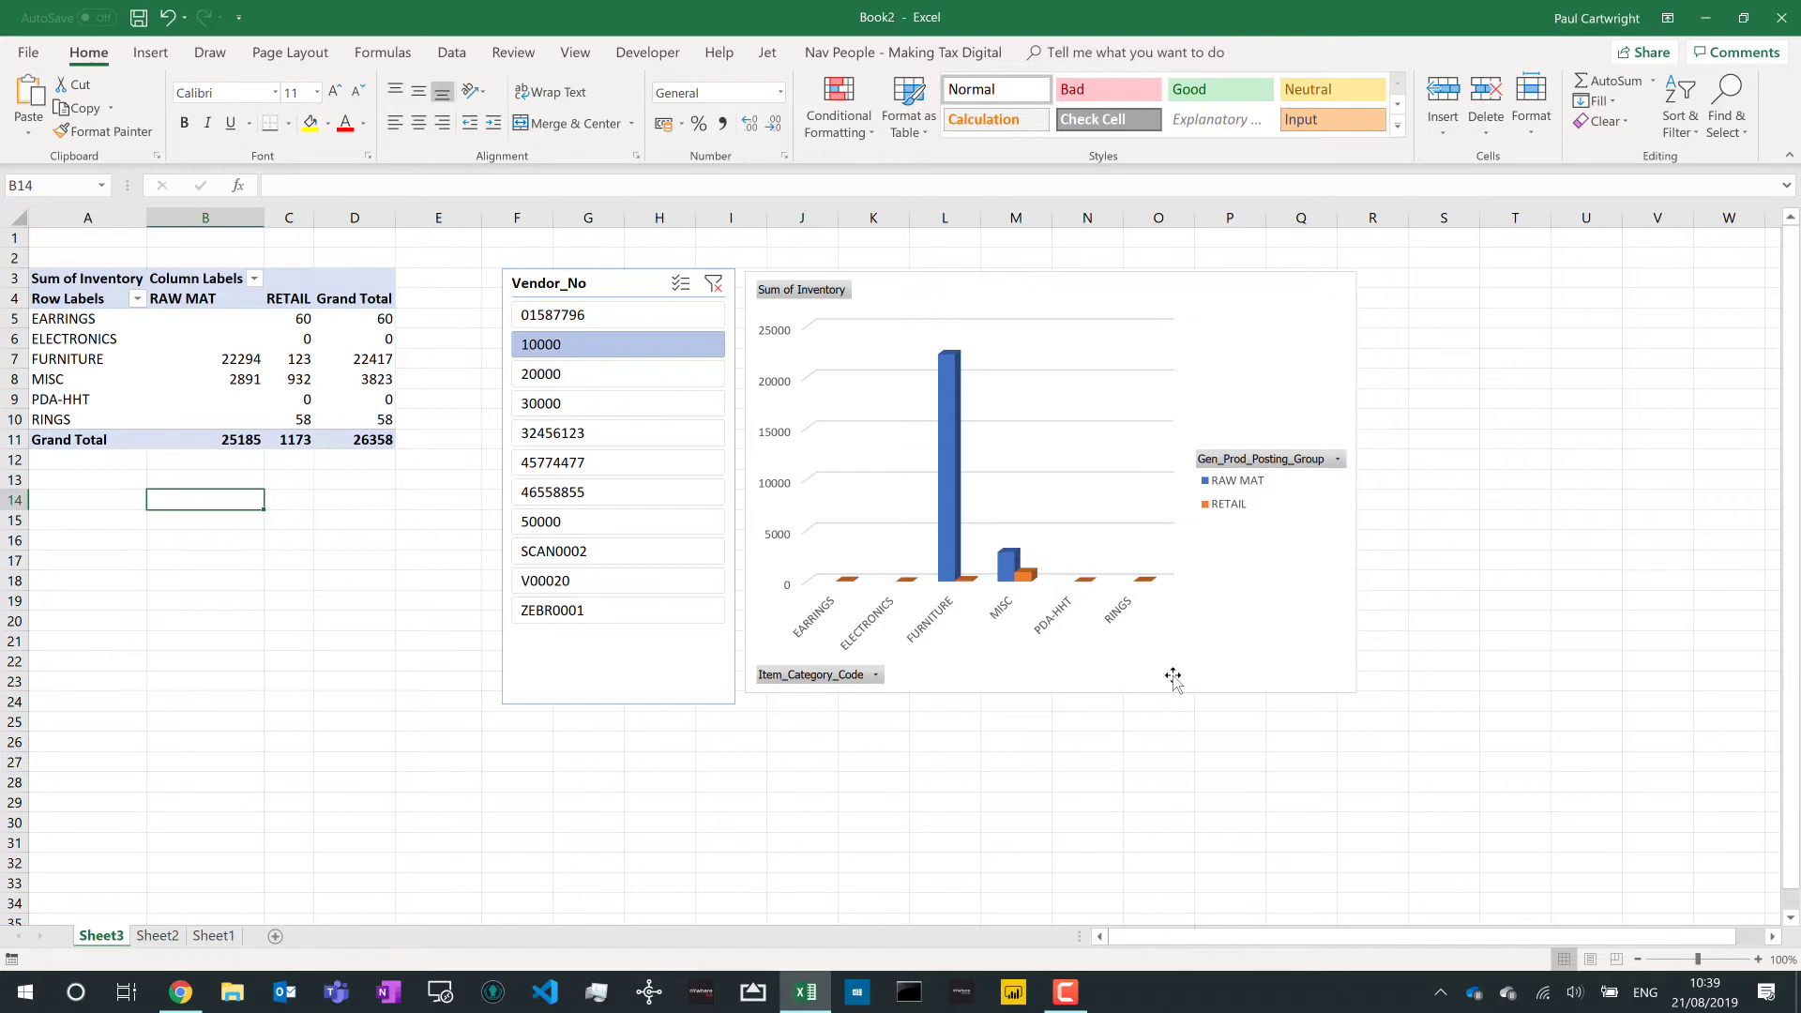
{"action": "left_click", "coordinate": [568, 374]}
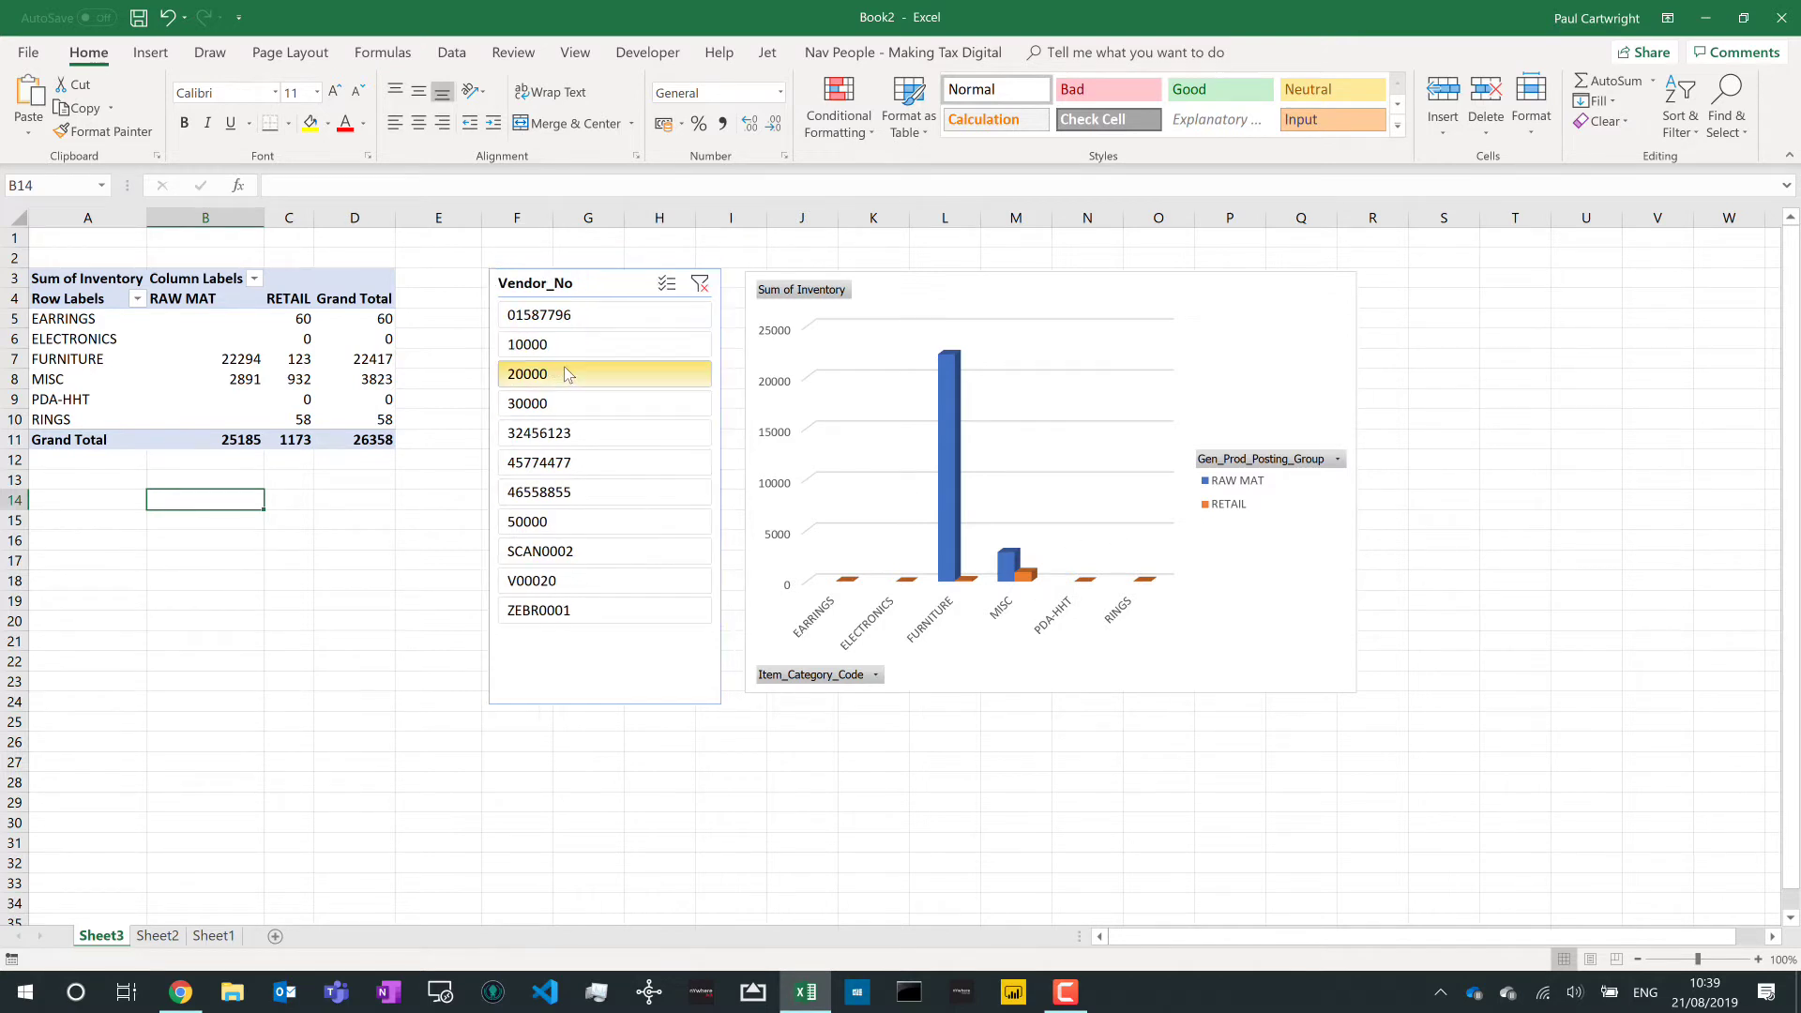
{"action": "left_click", "coordinate": [563, 459]}
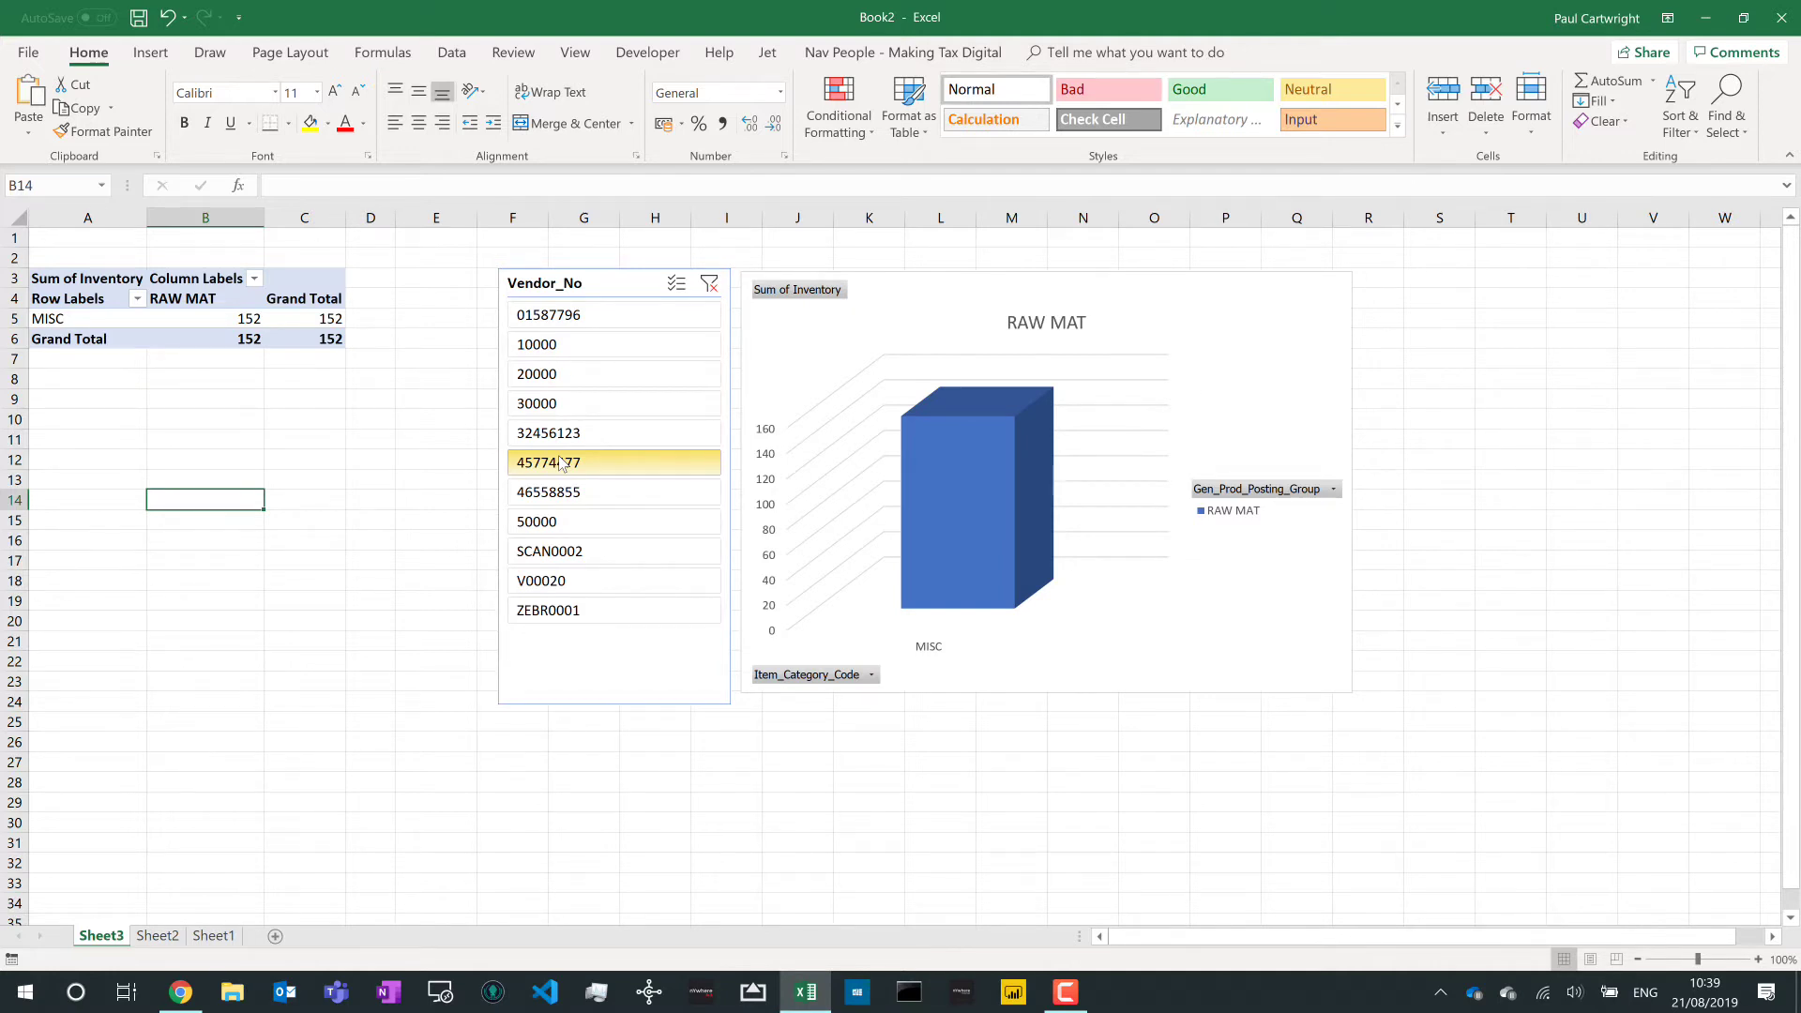
{"action": "left_click", "coordinate": [710, 284]}
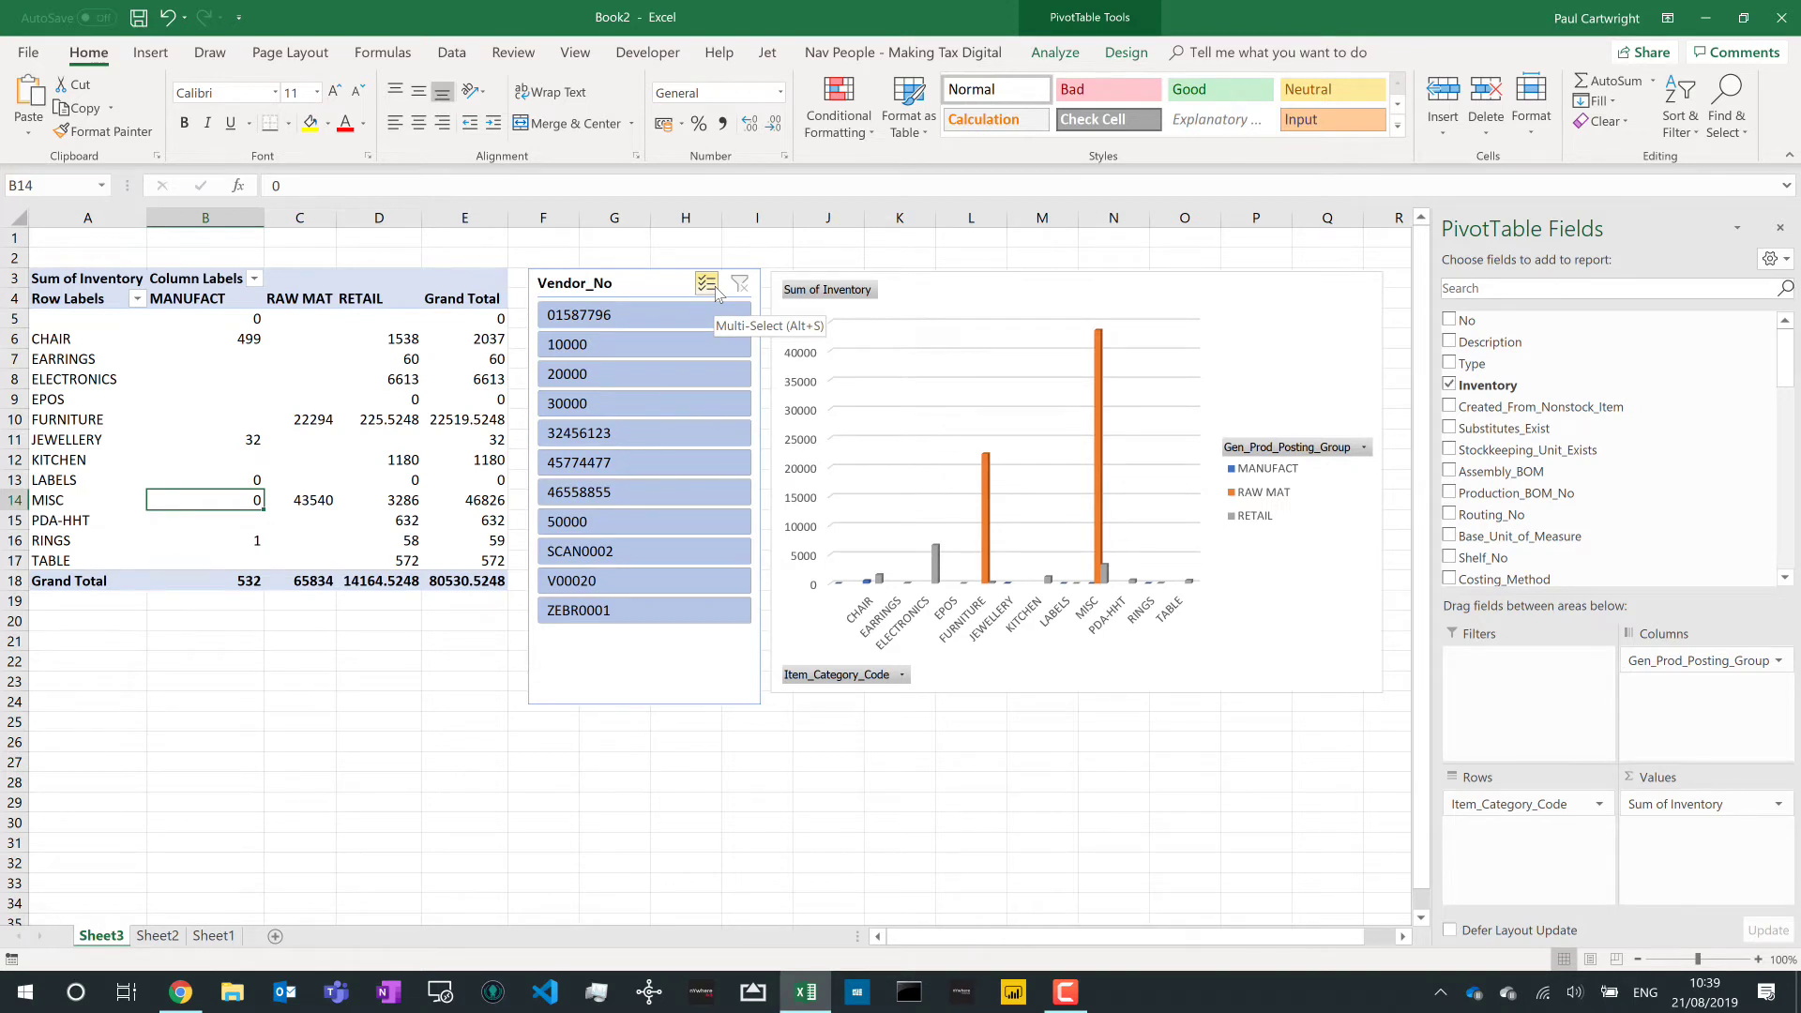
{"action": "mouse_move", "coordinate": [451, 362]}
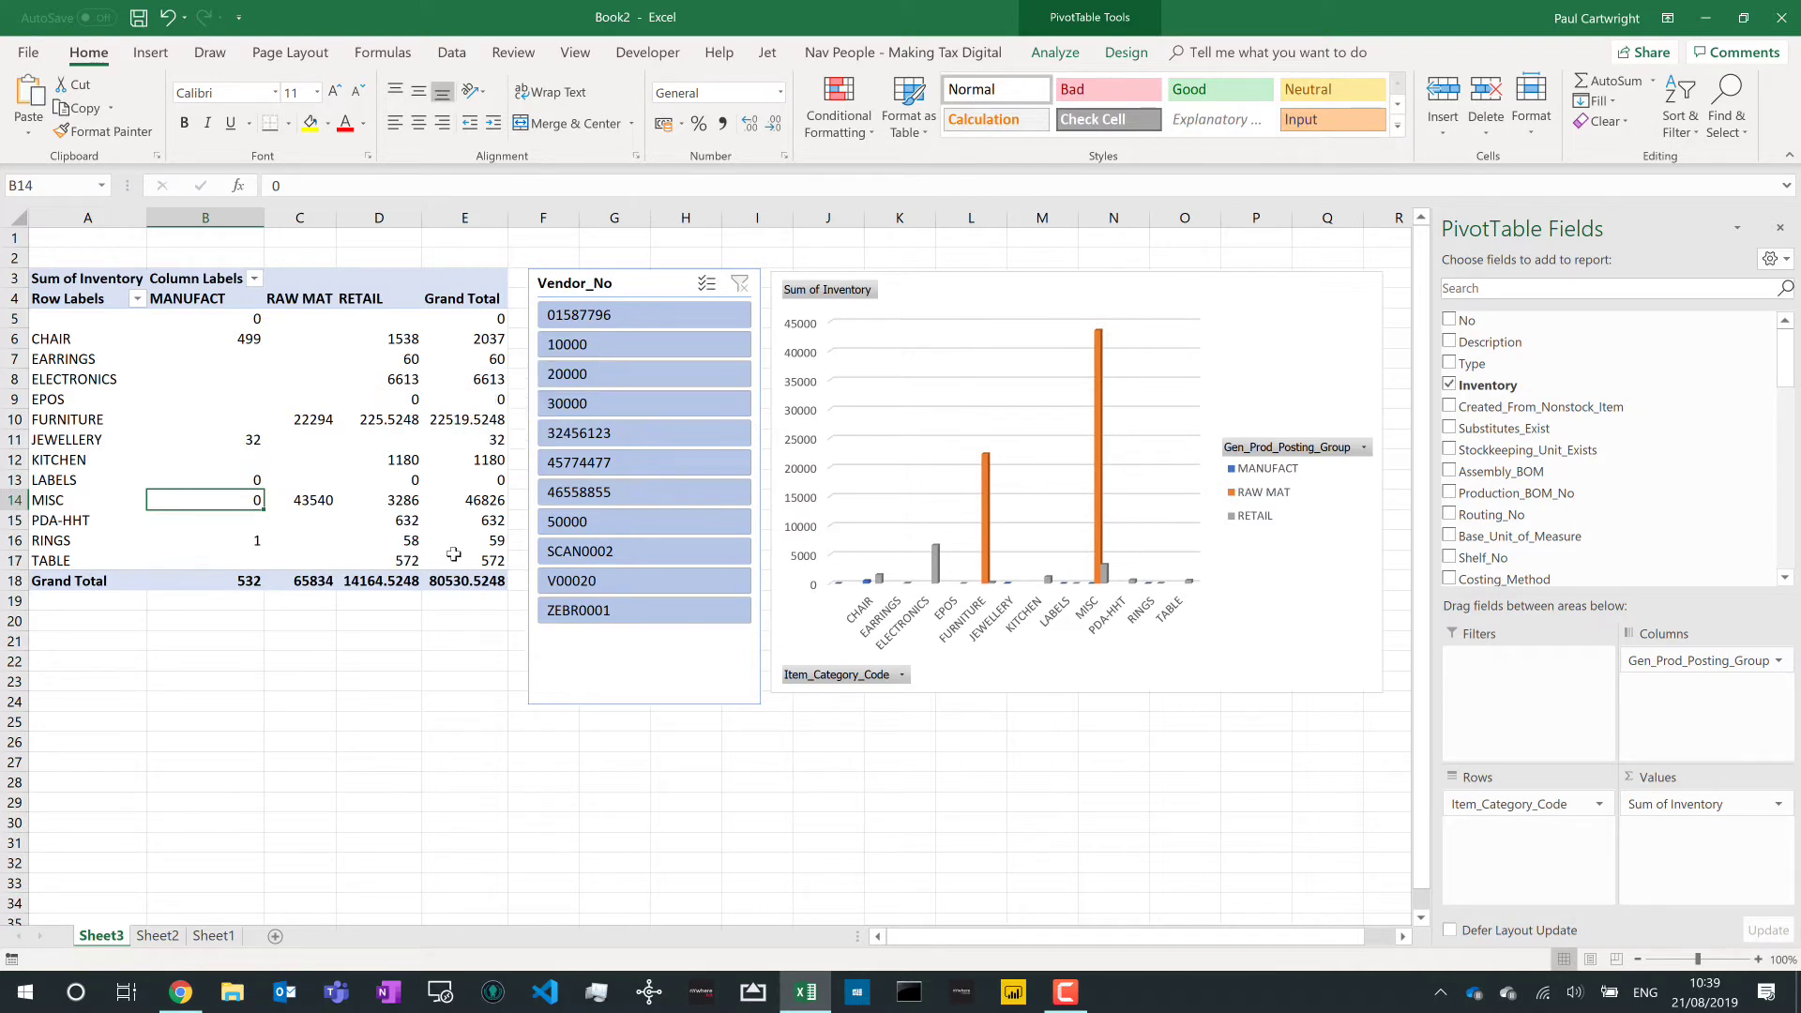
{"action": "mouse_move", "coordinate": [453, 555]}
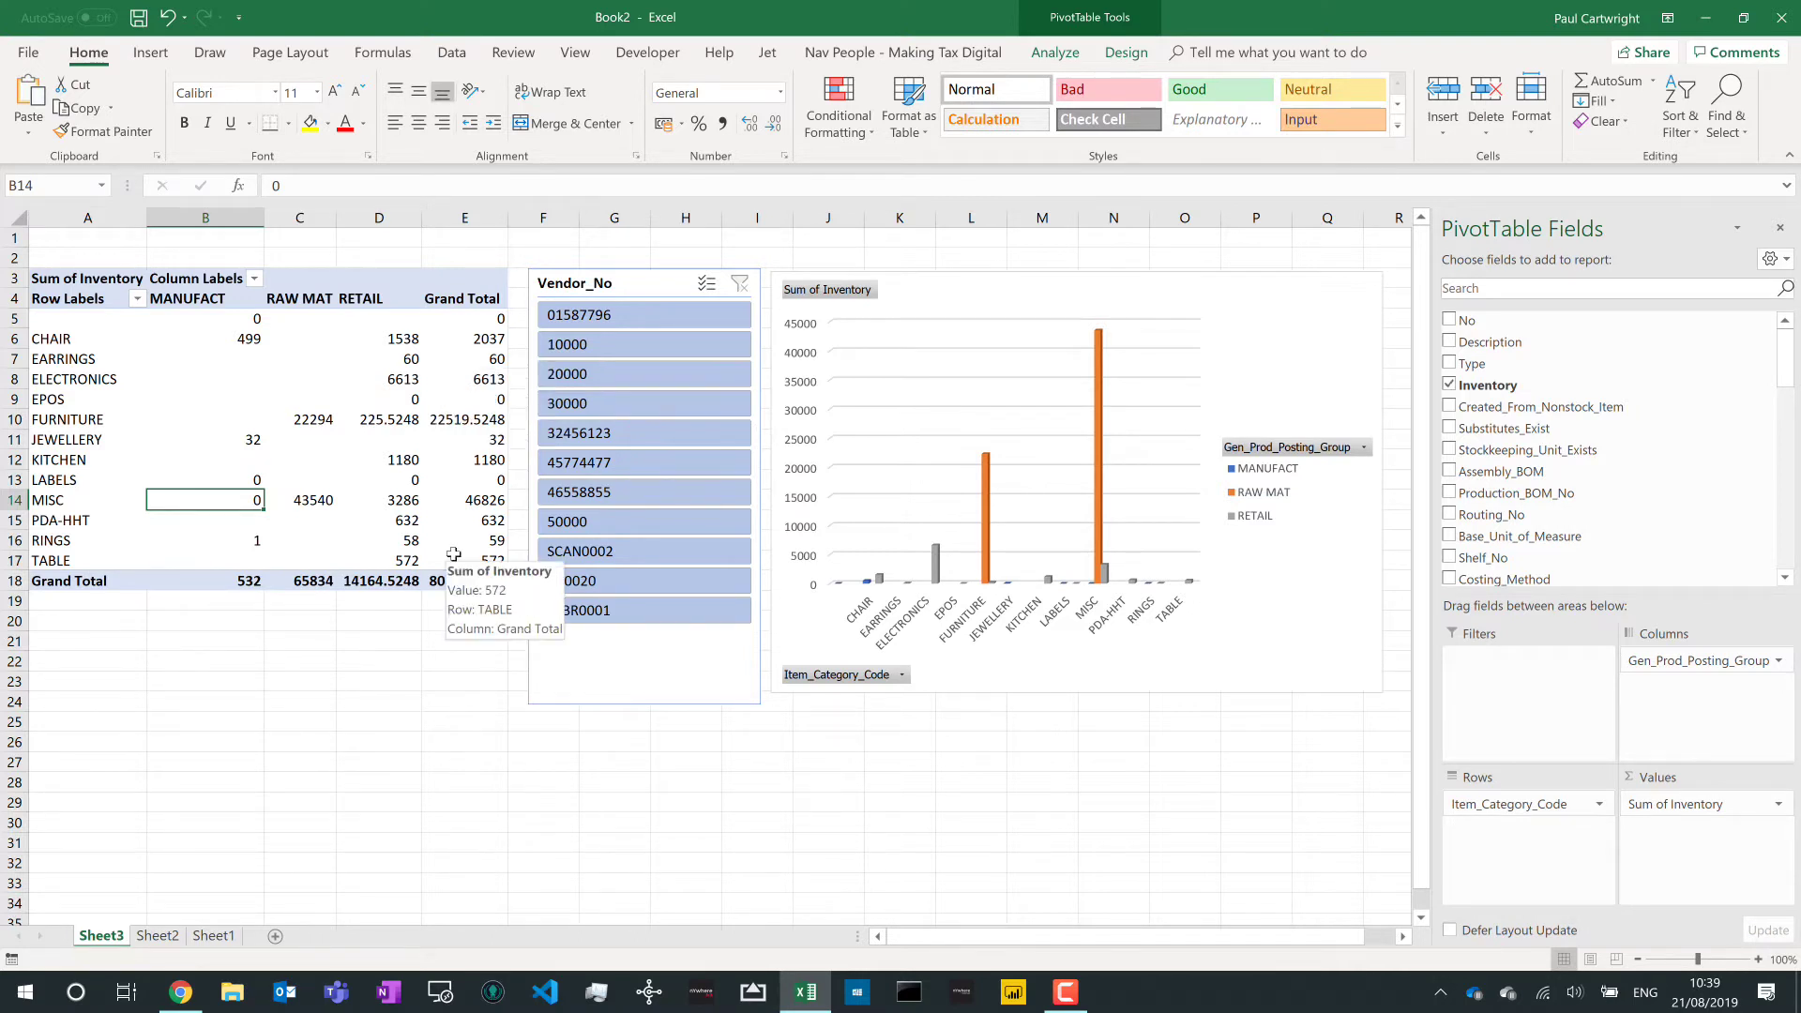